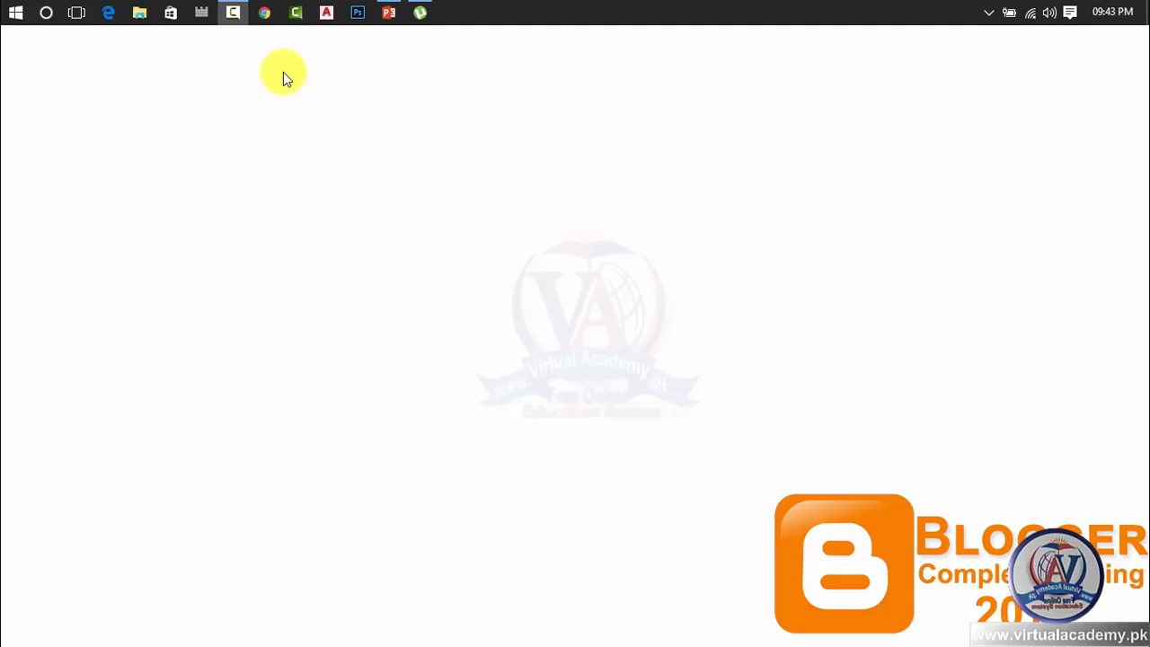
Switch to Chrome on the Blogger dashboard and open the Virtual Academy blog's overview
left_click(272, 13)
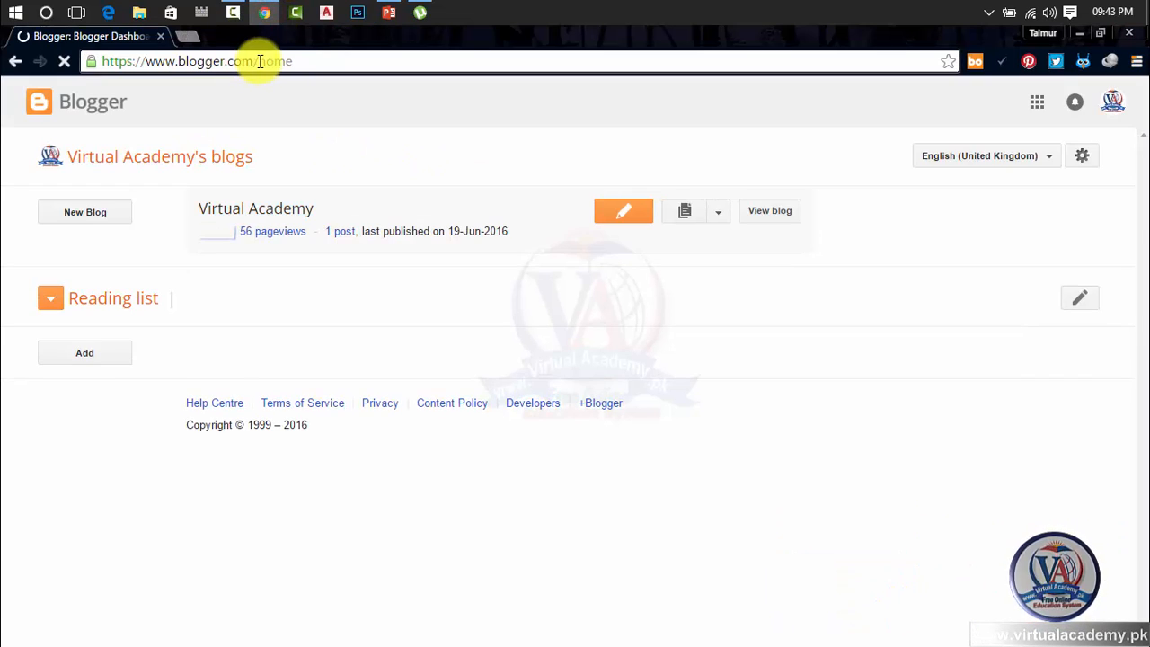
left_click(312, 61)
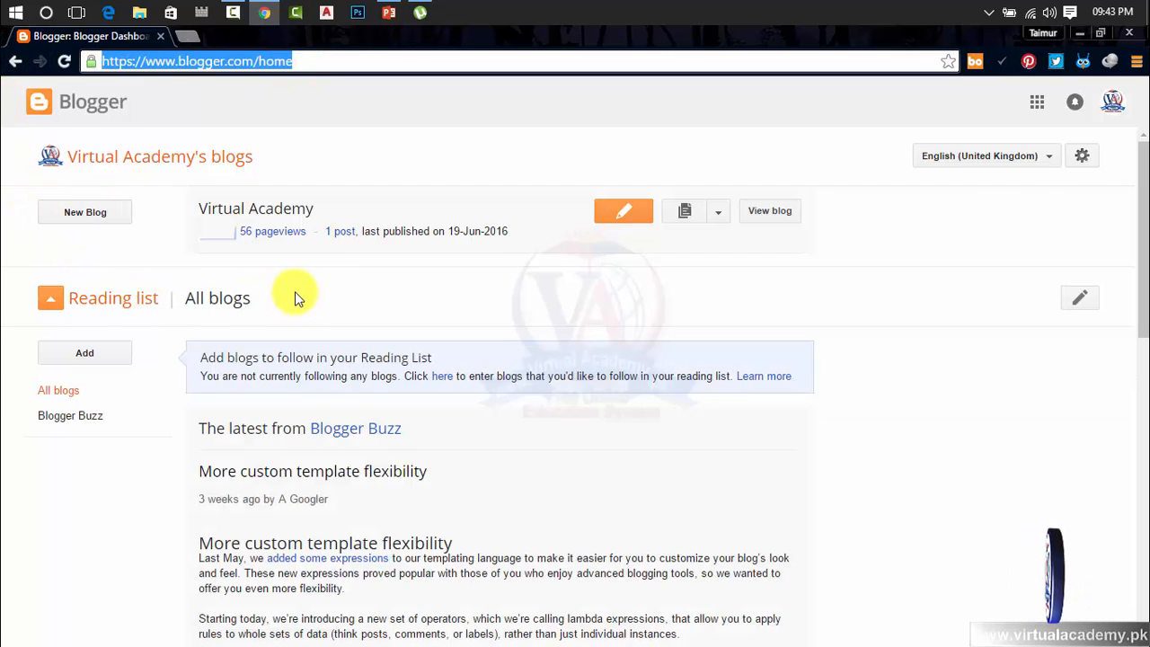
left_click(723, 215)
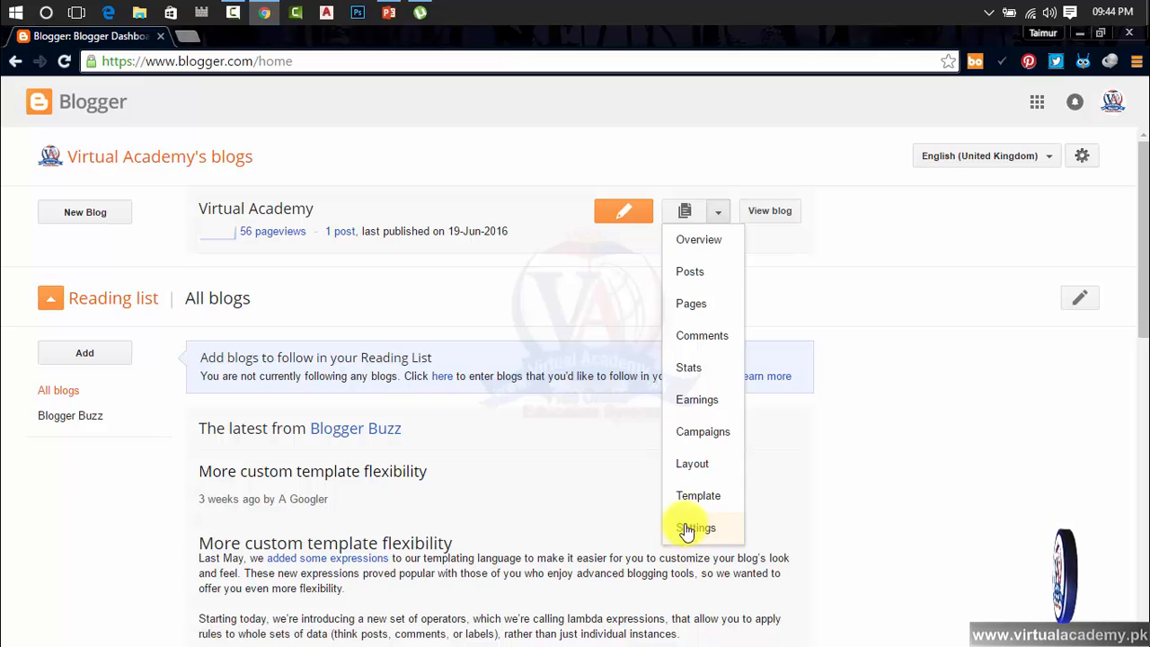
left_click(140, 161)
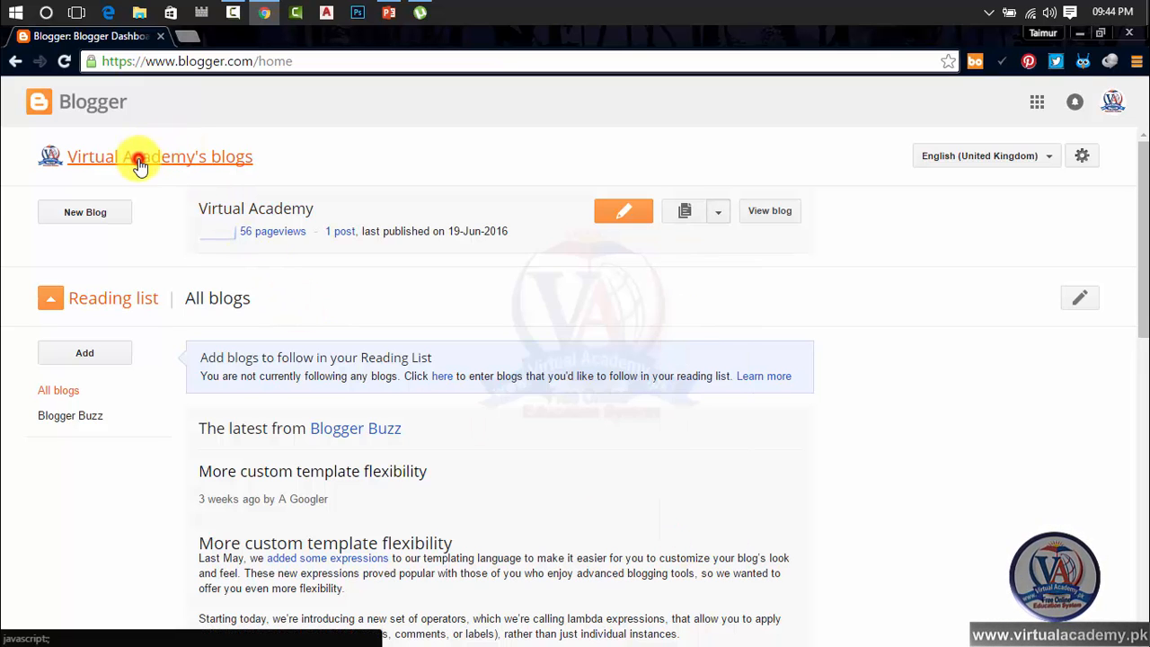
left_click(177, 164)
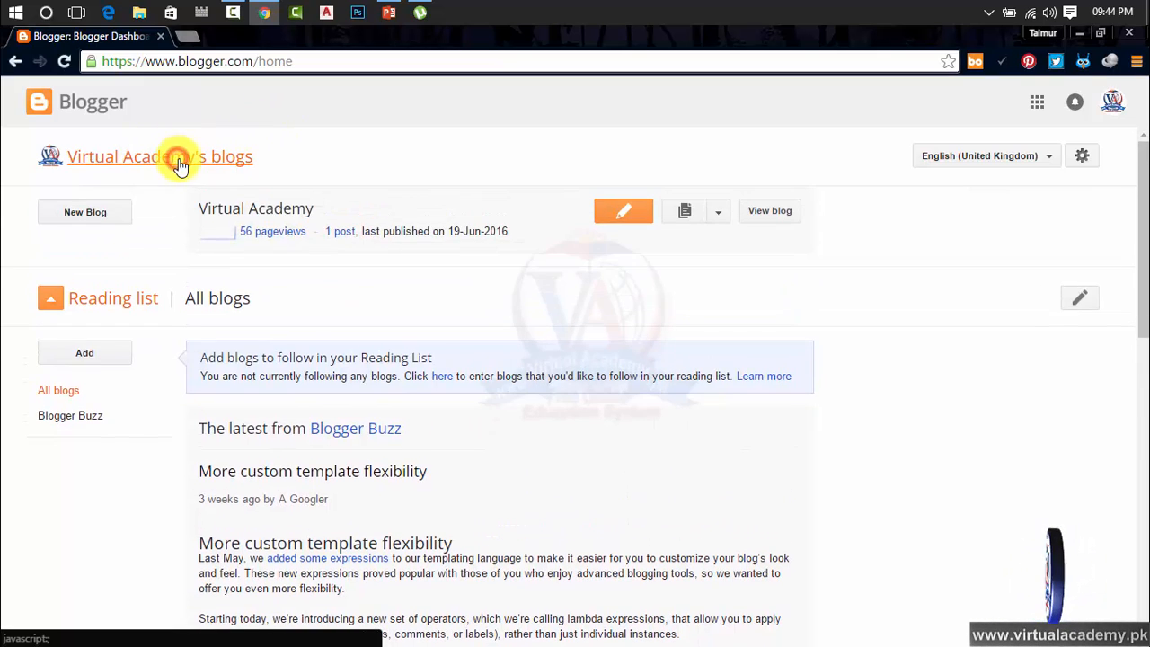
left_click(262, 207)
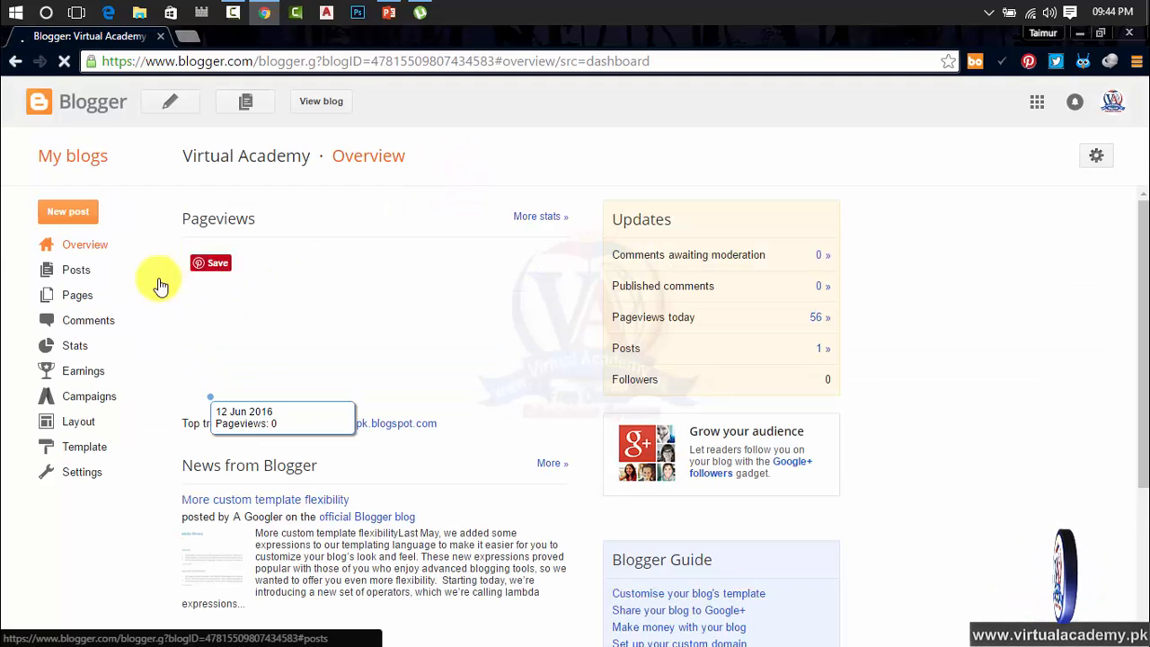
Open the blog's Posts, comments and sharing settings
left_click(78, 476)
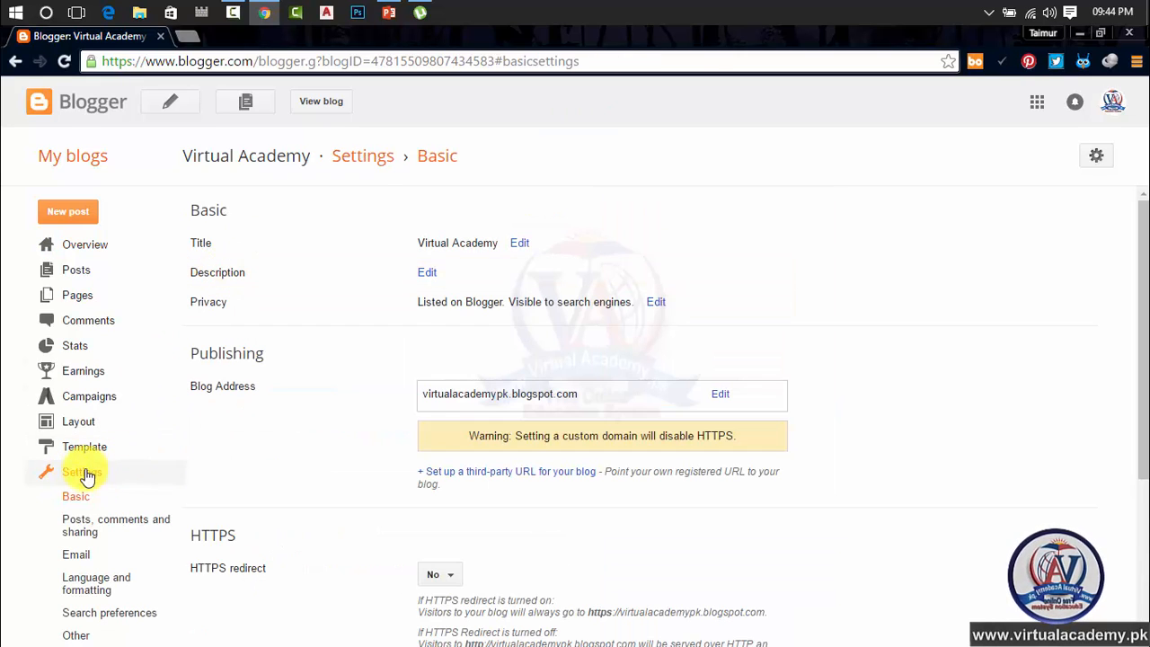
left_click(76, 501)
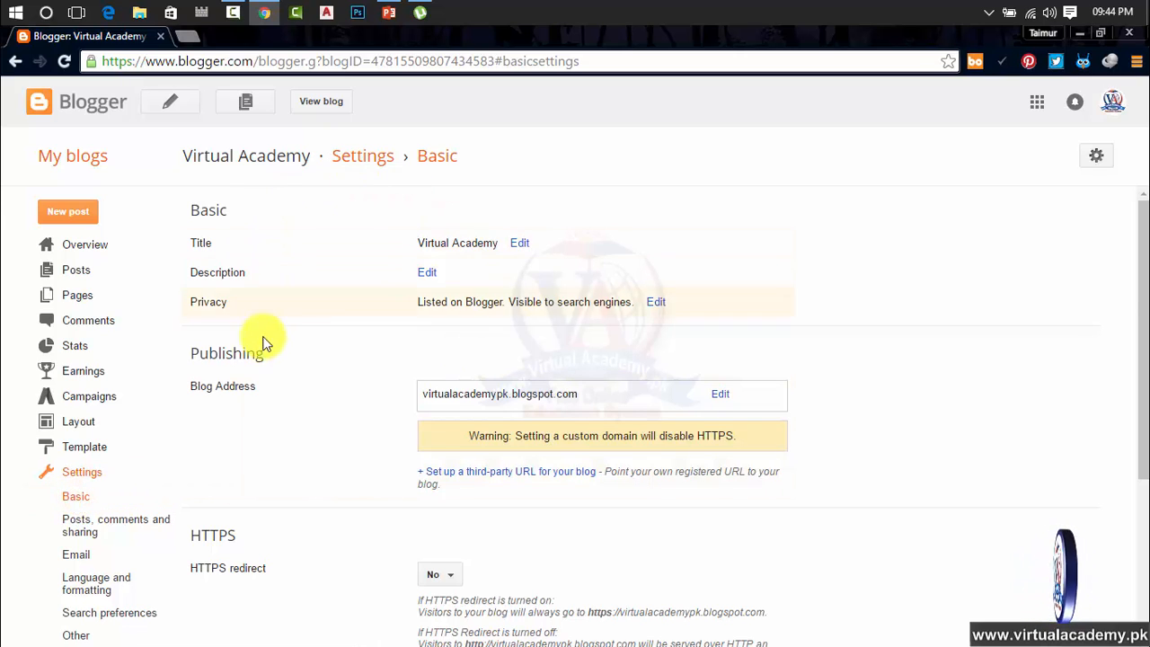
scroll(284, 349, "down", 2)
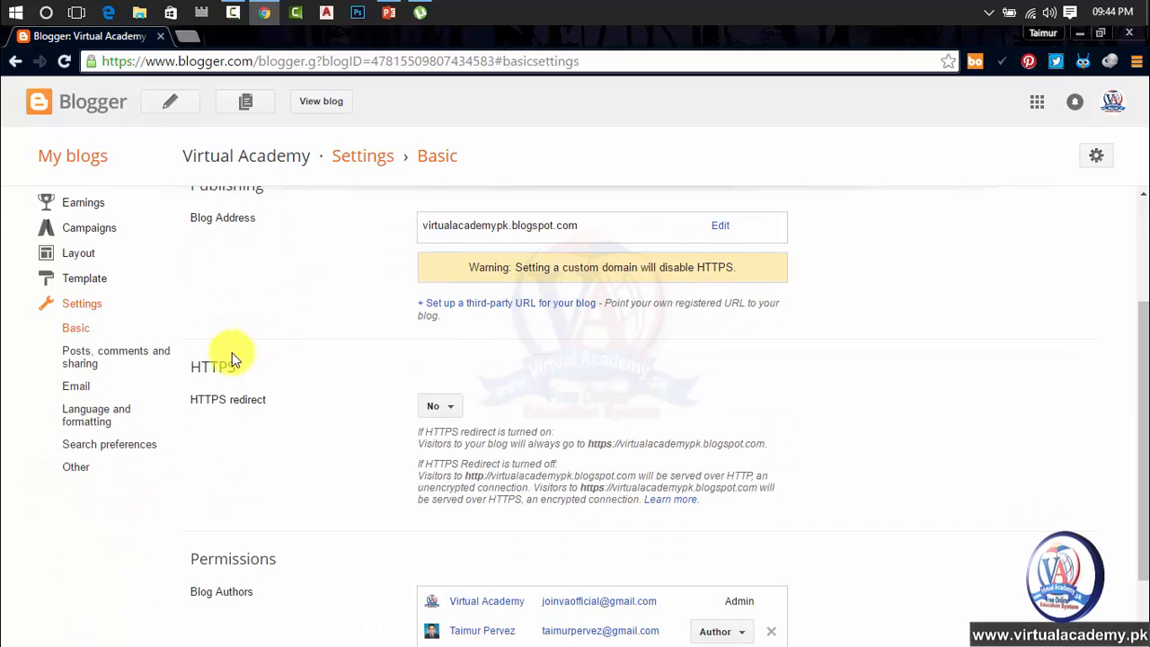
left_click(128, 362)
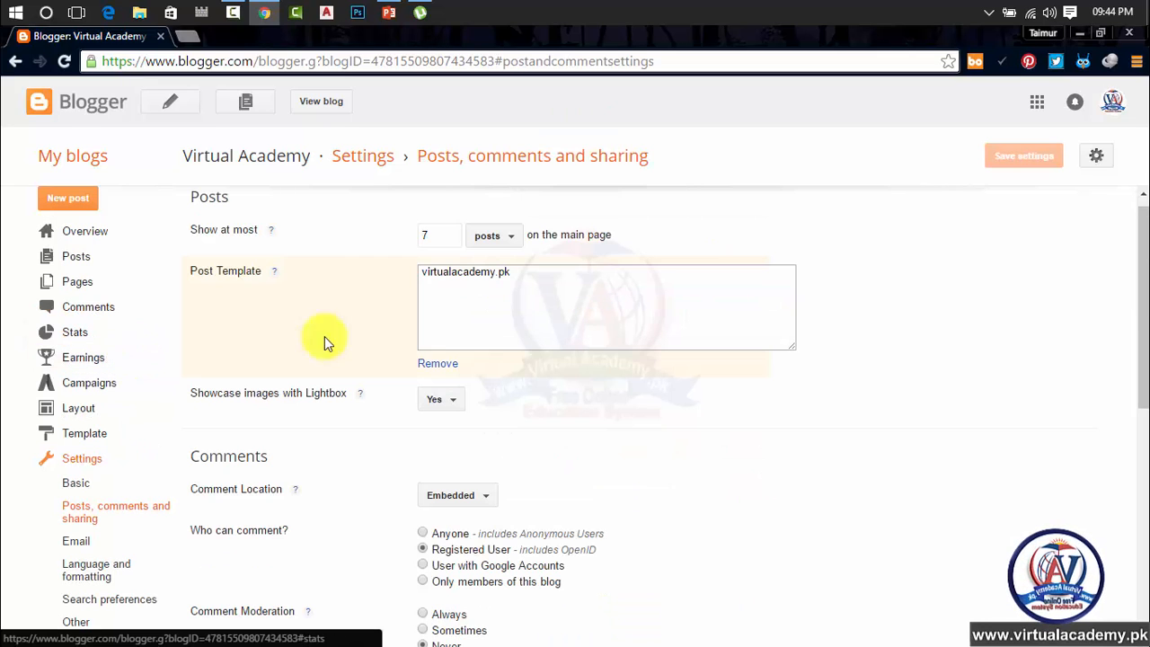
Clear the text virtualacademy.pk from the Post Template
triple_click(546, 281)
key("Delete")
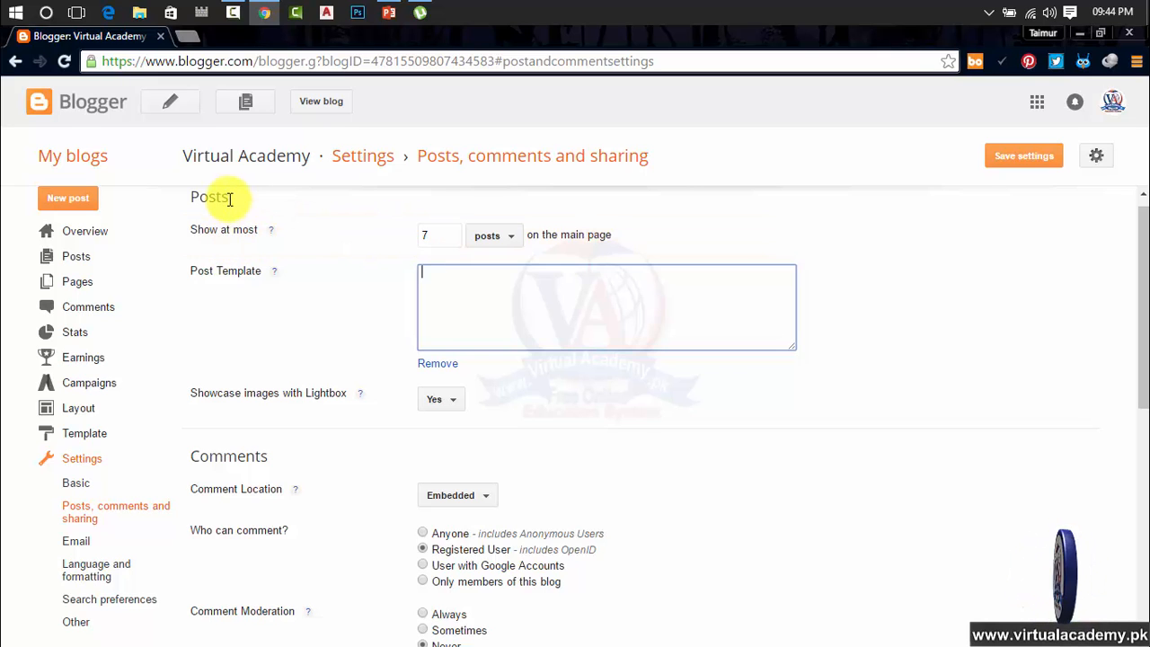
left_click_drag(230, 200, 146, 254)
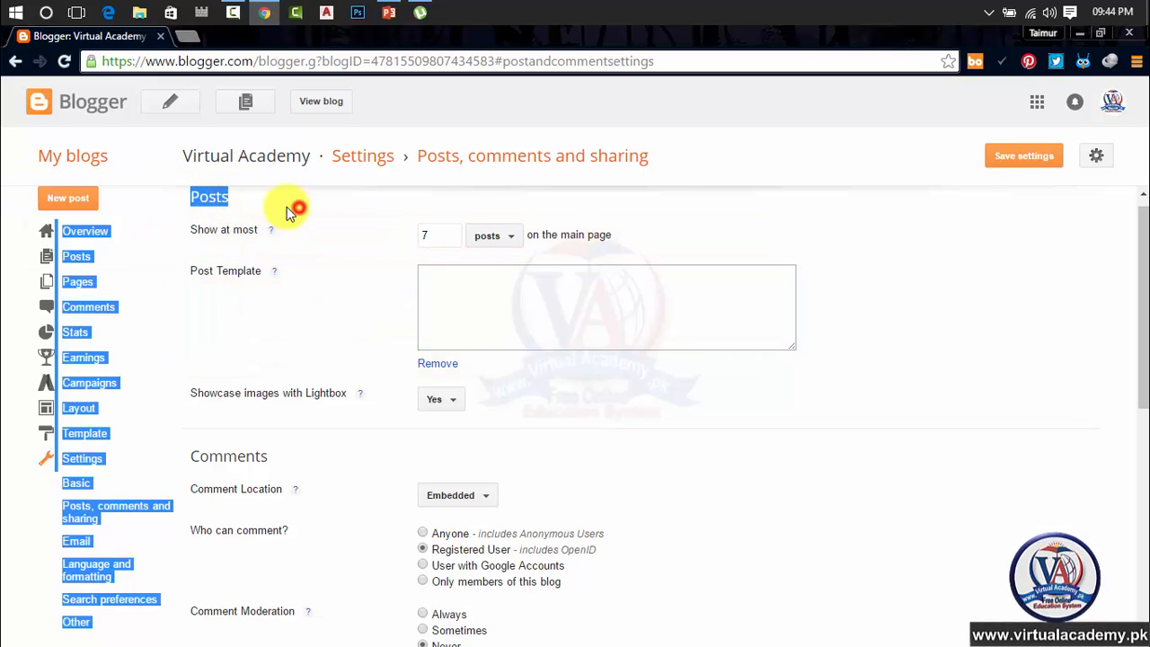
left_click(250, 198)
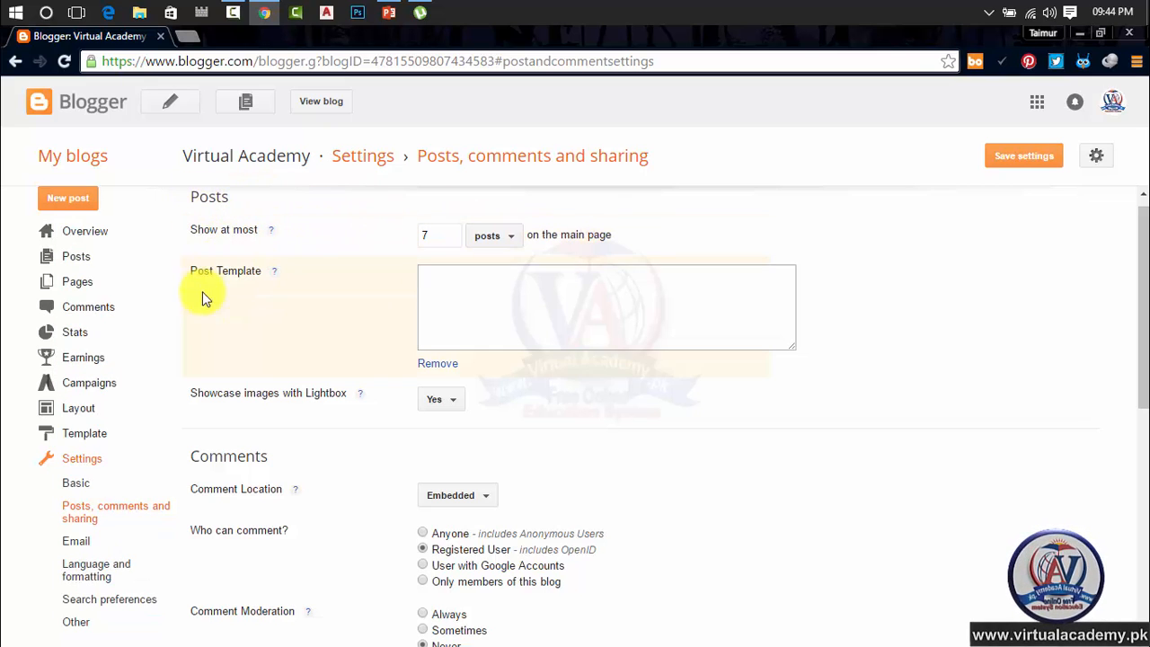
Look through the post, comment and Google+ settings, focusing on the maximum number of posts shown on the main page
scroll(206, 475, "down", 5)
scroll(208, 476, "up", 1)
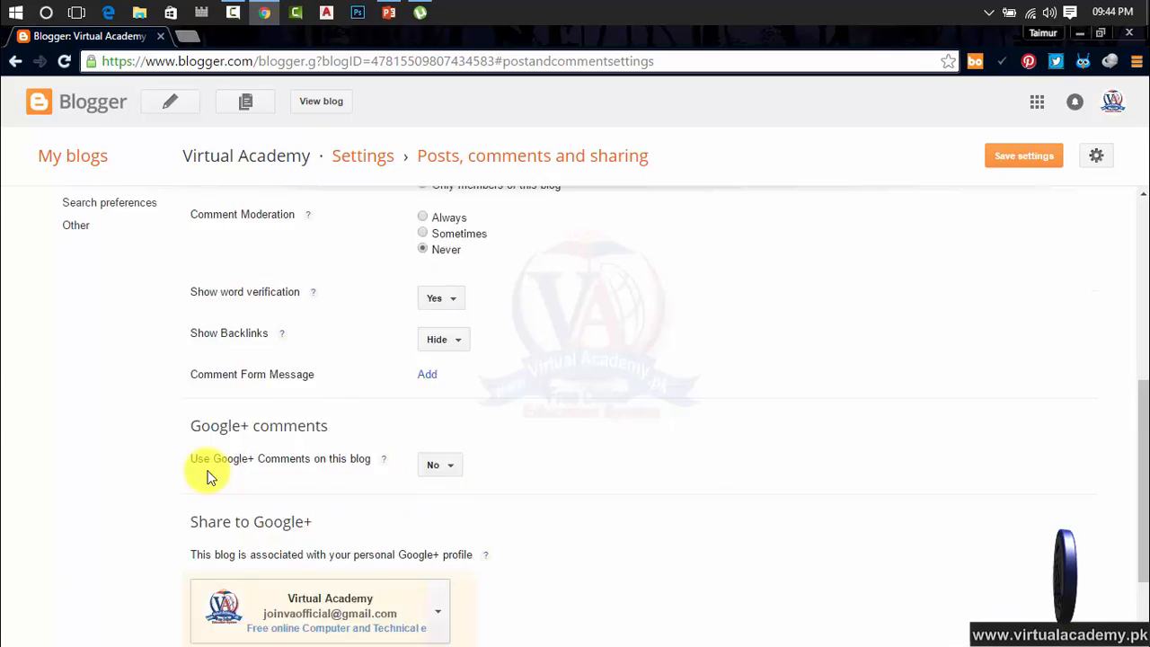
scroll(208, 472, "up", 5)
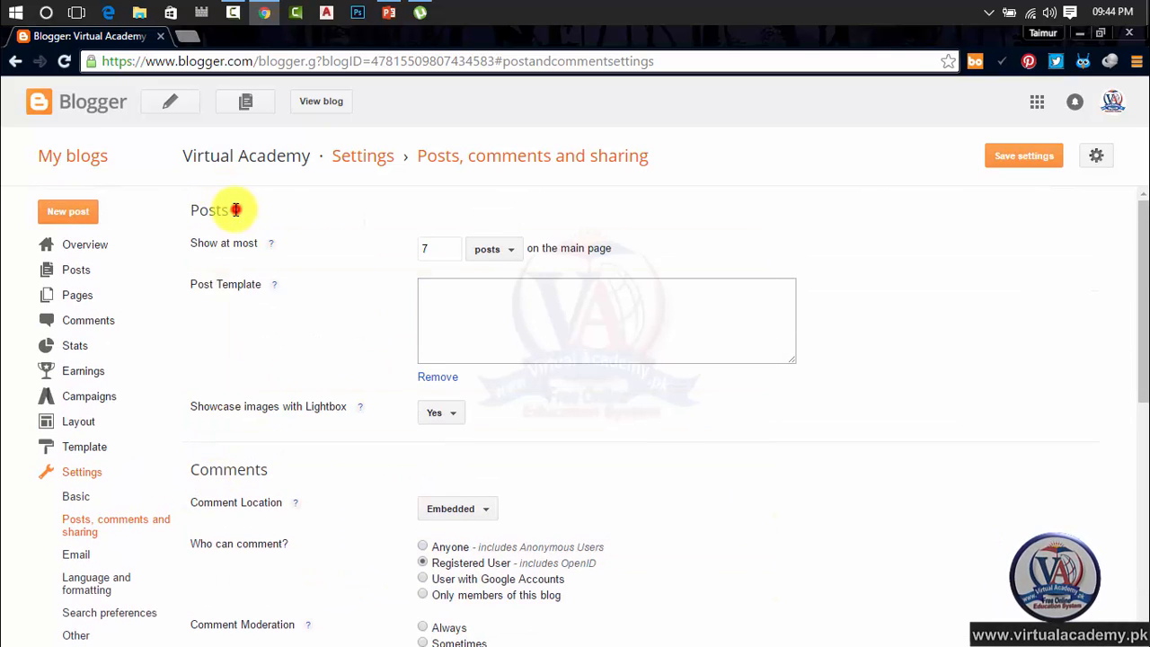
left_click_drag(235, 209, 191, 210)
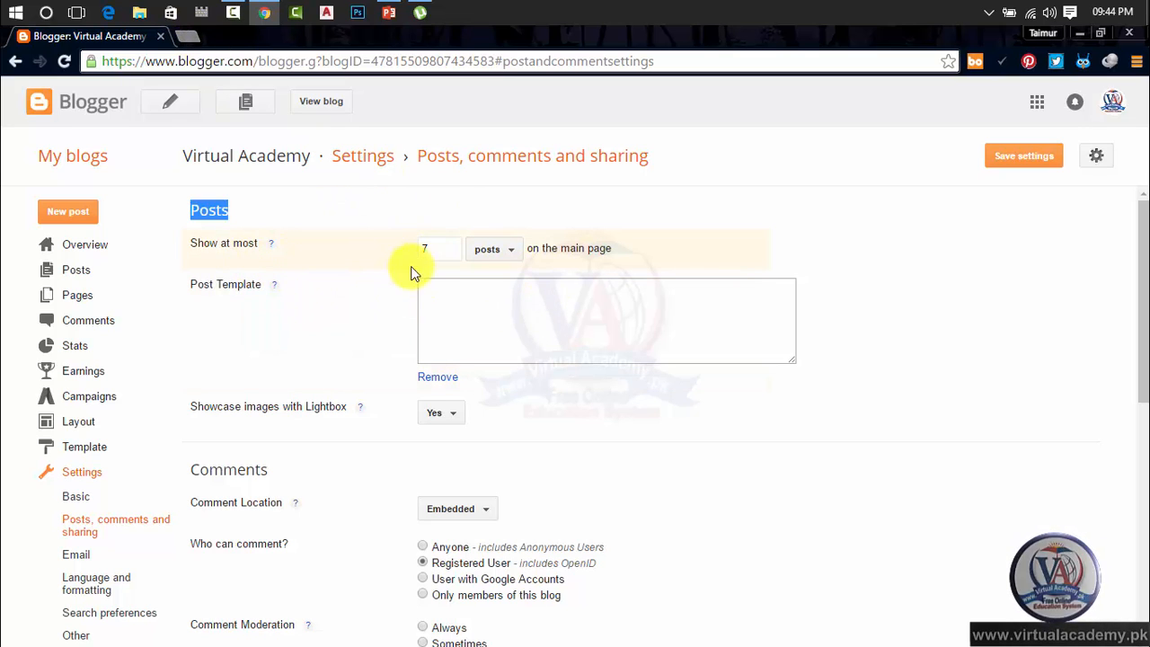
left_click_drag(433, 248, 396, 249)
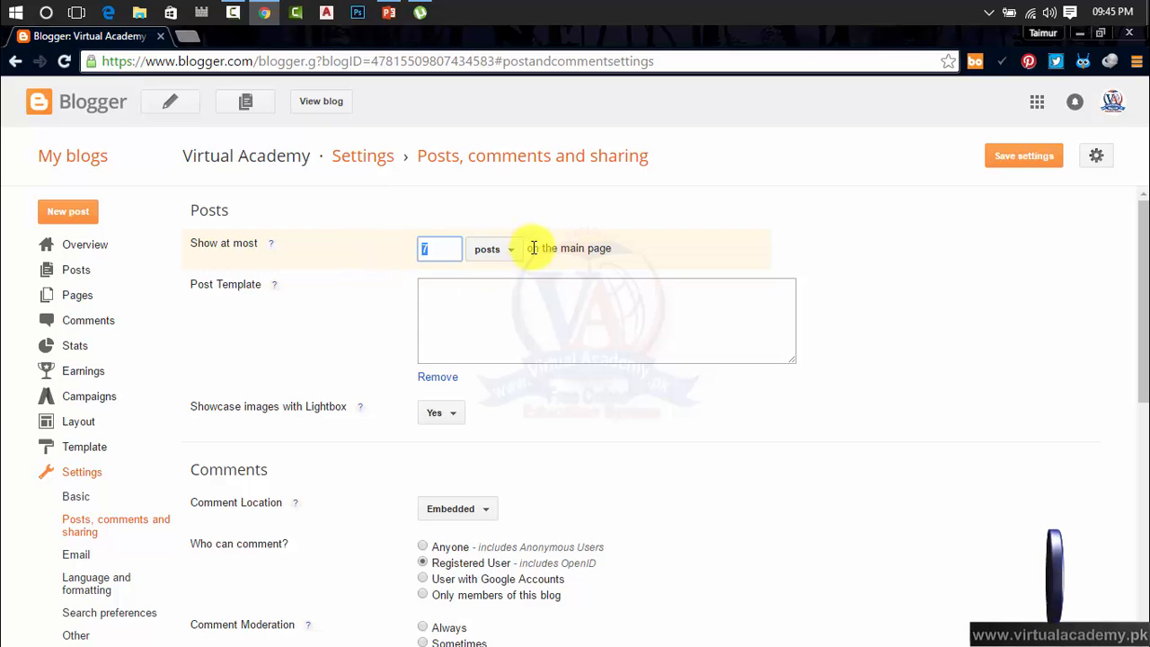
View the live blog, open the full Virtual Academy post and examine its text, video and comment area
left_click(326, 104)
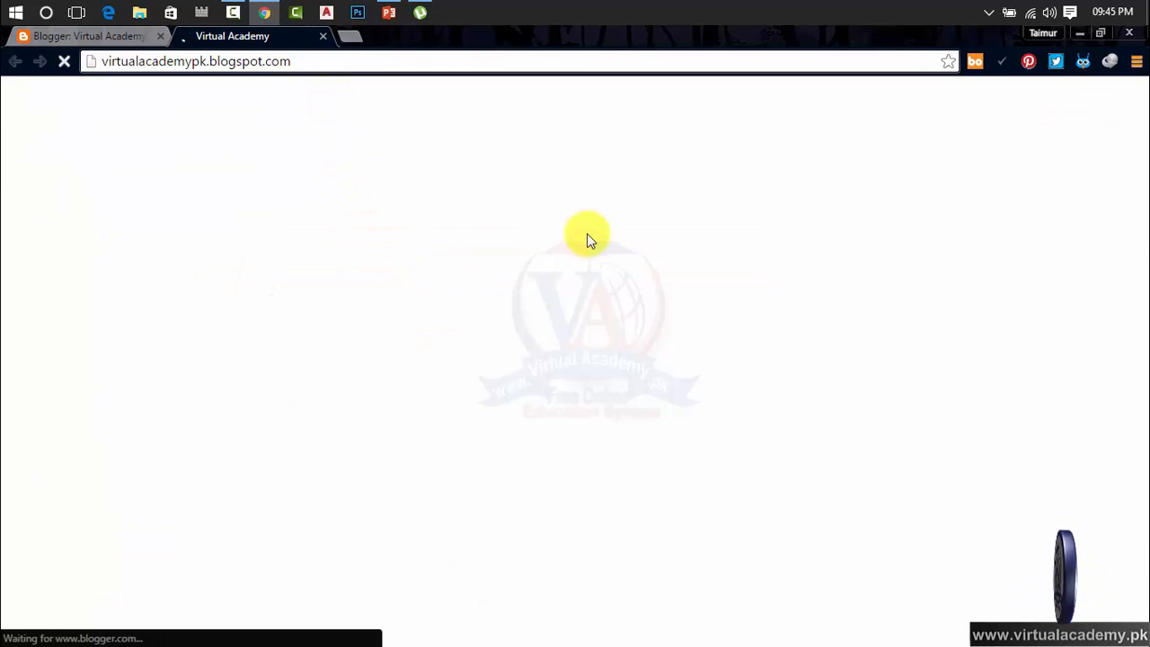
scroll(540, 368, "down", 3)
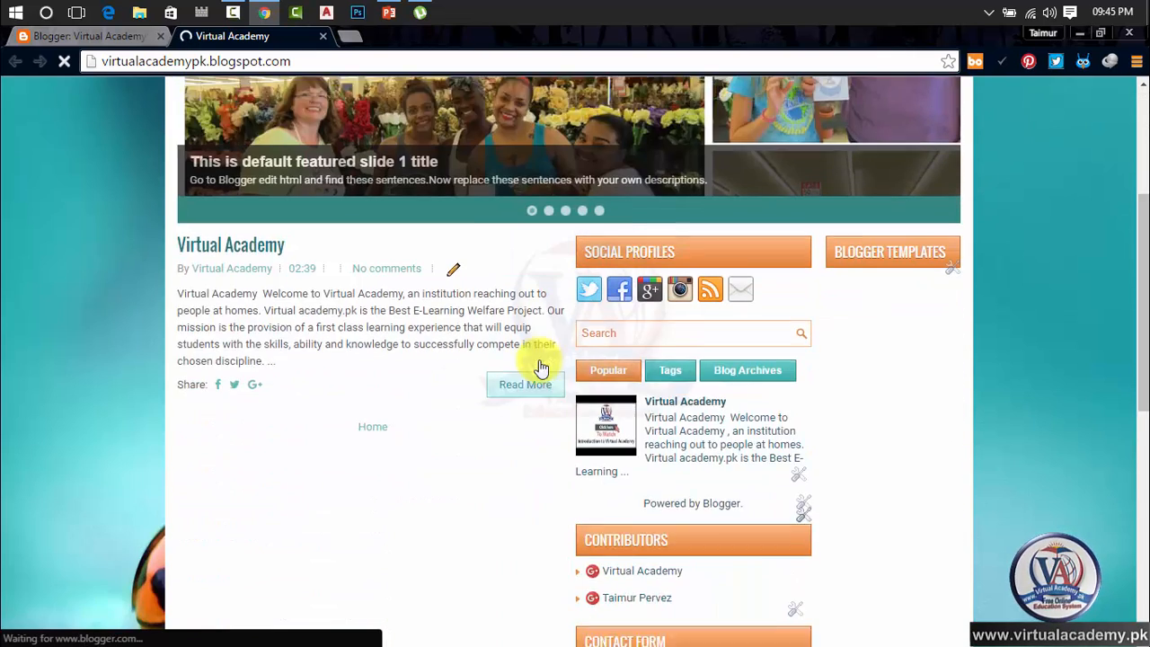
scroll(540, 369, "down", 1)
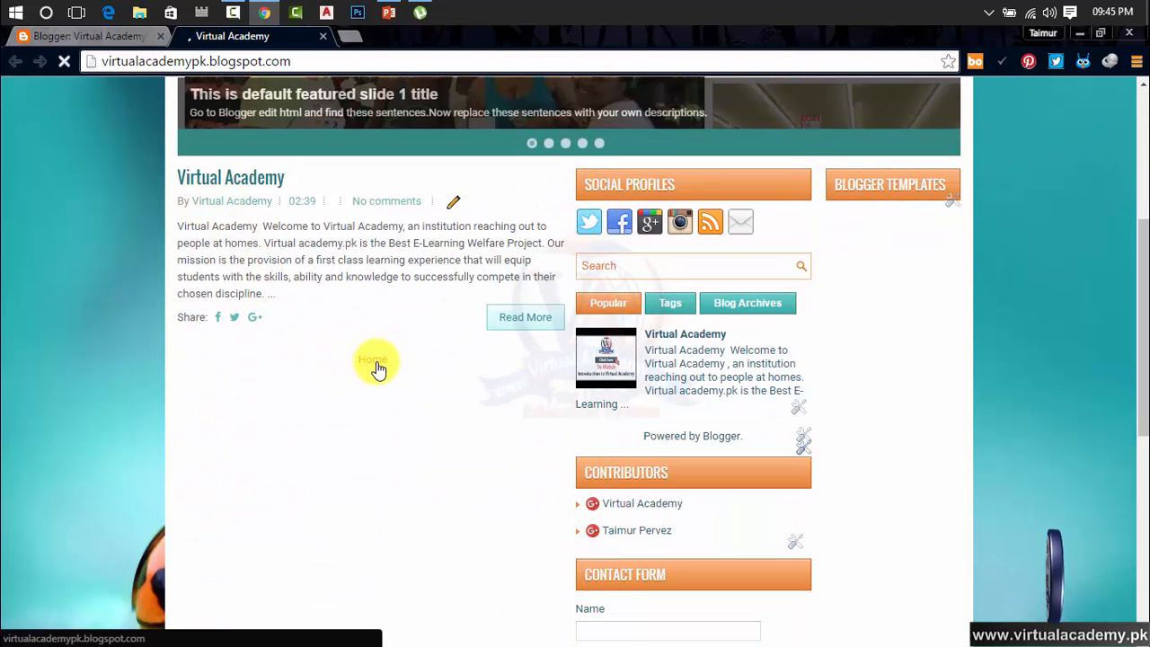
left_click(524, 320)
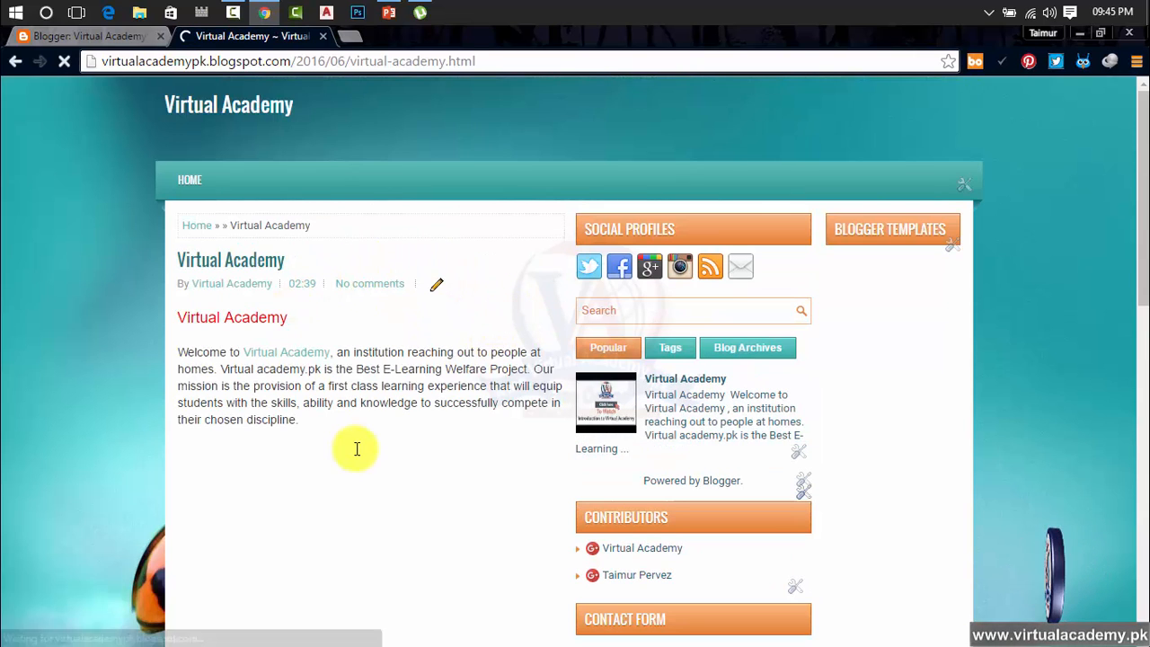
scroll(356, 449, "down", 4)
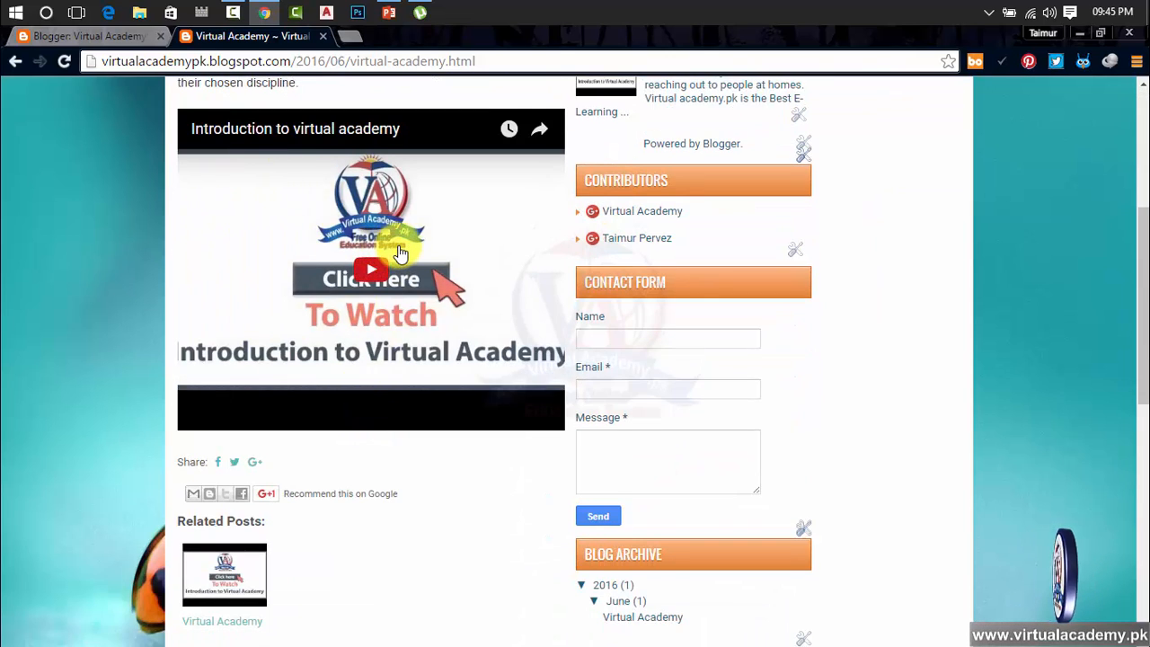
scroll(401, 253, "up", 3)
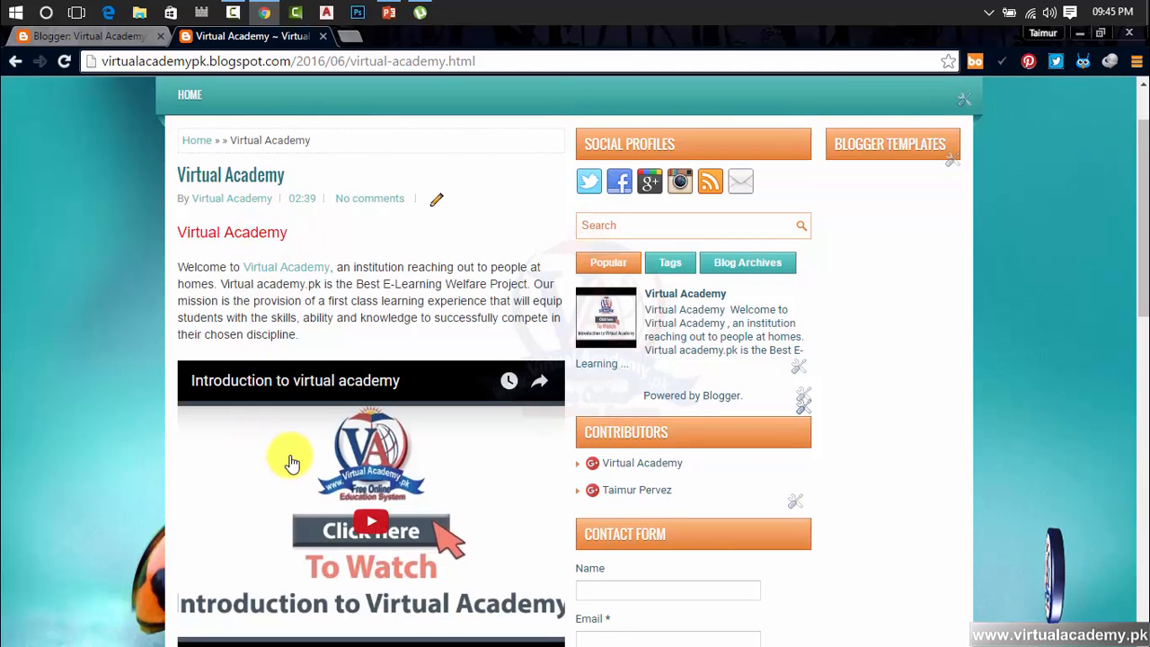
scroll(265, 436, "down", 5)
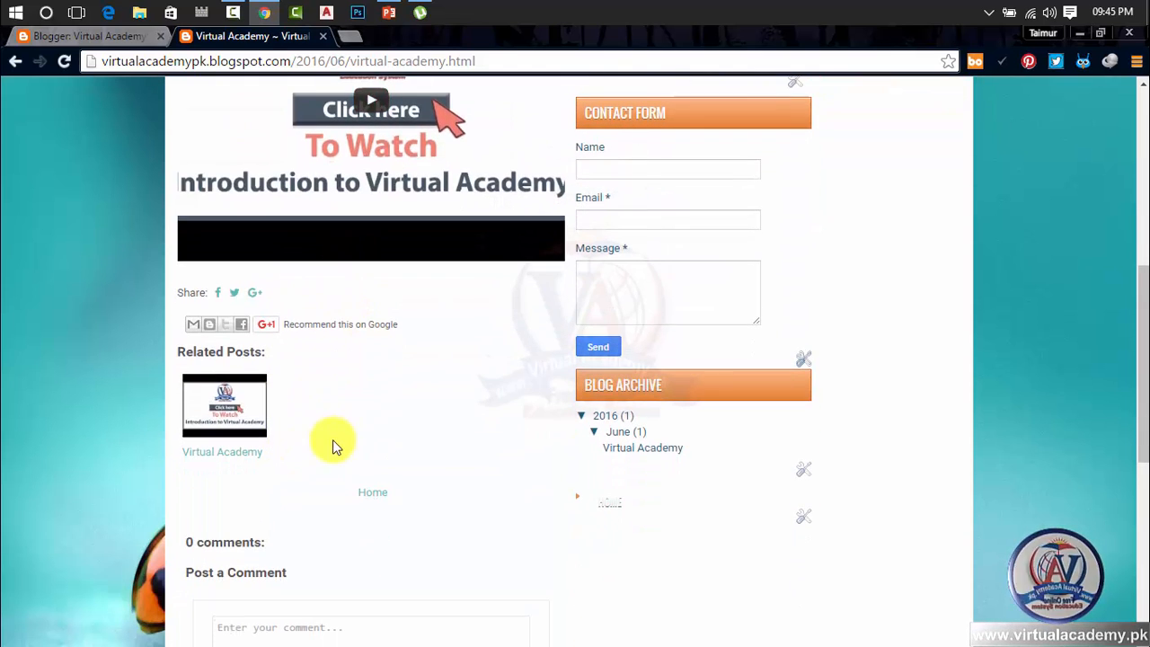
scroll(333, 439, "down", 6)
scroll(333, 440, "up", 11)
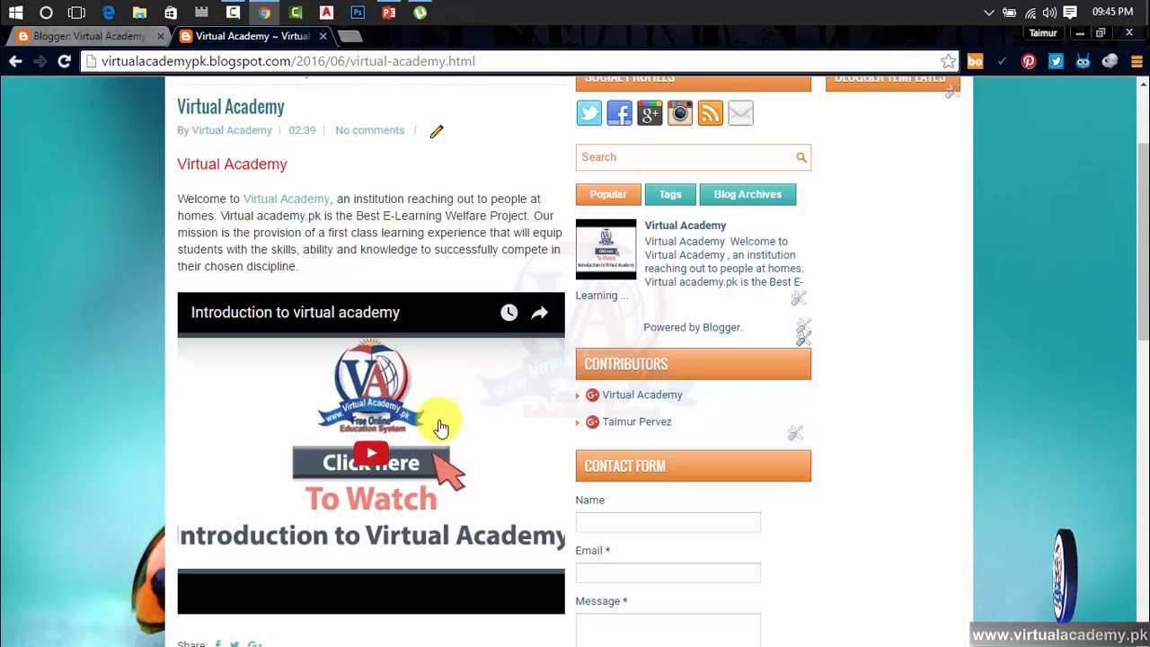
scroll(858, 405, "up", 2)
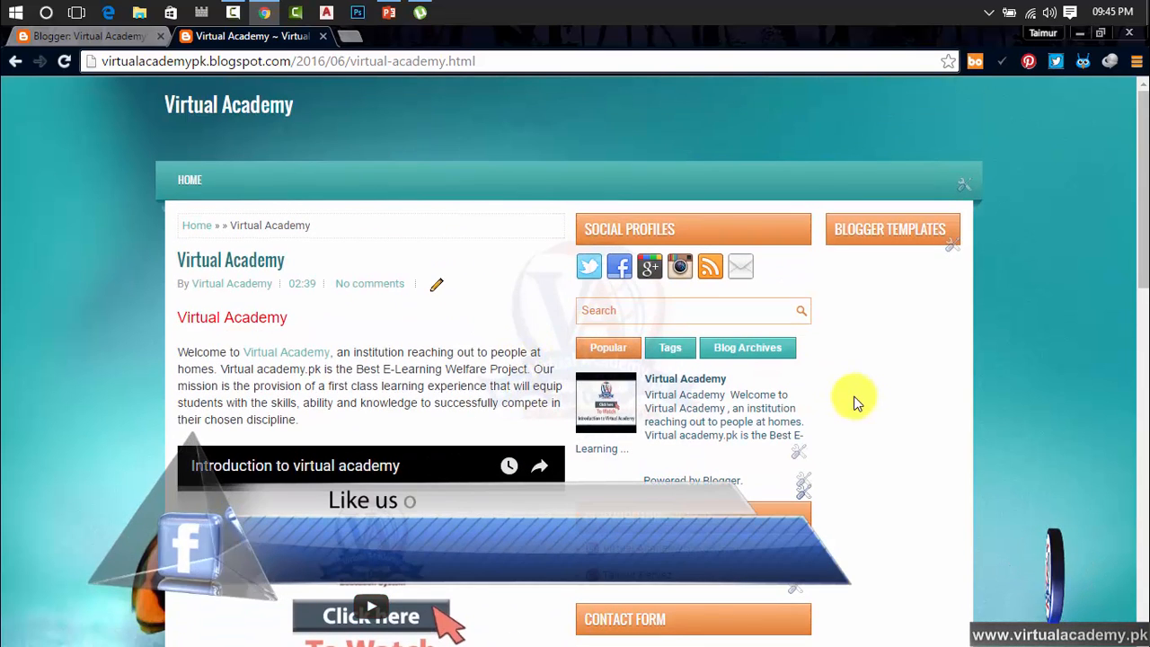
Return to the blog's post settings and remove the Post Template
left_click(105, 36)
double_click(444, 247)
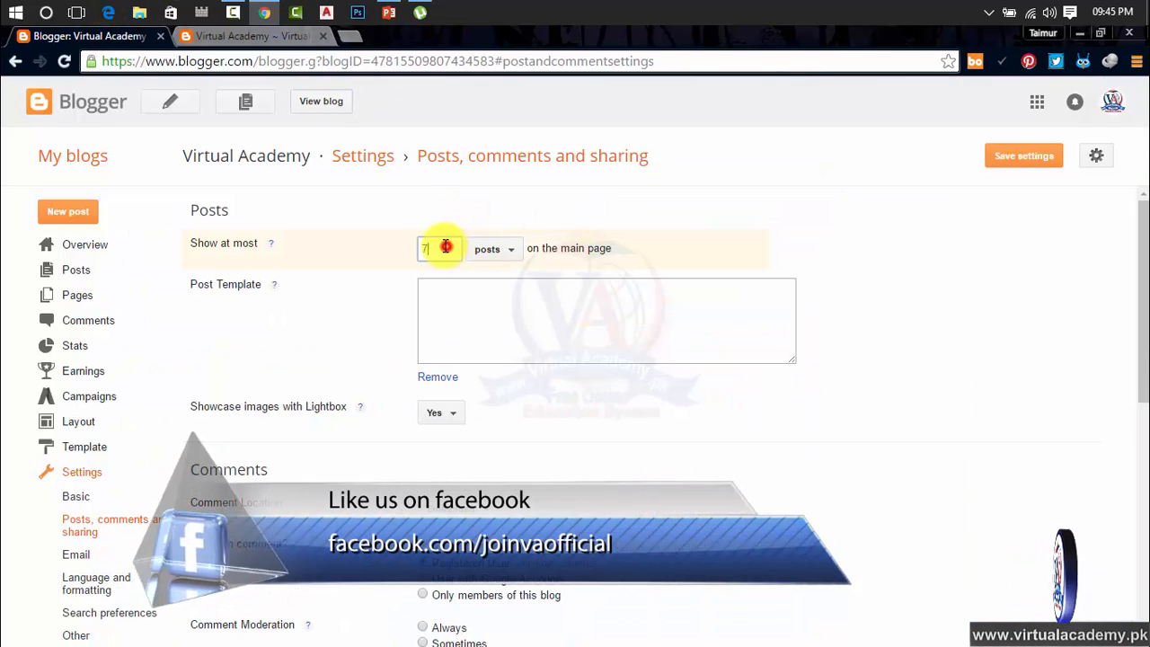
left_click_drag(438, 248, 406, 259)
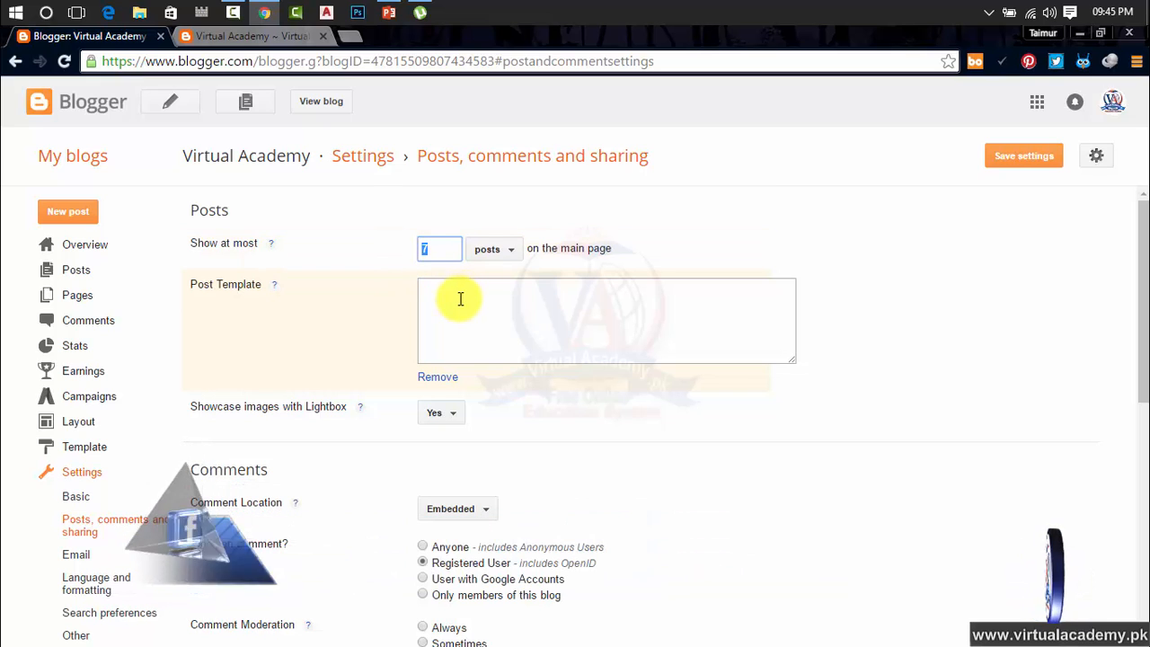
left_click(1029, 456)
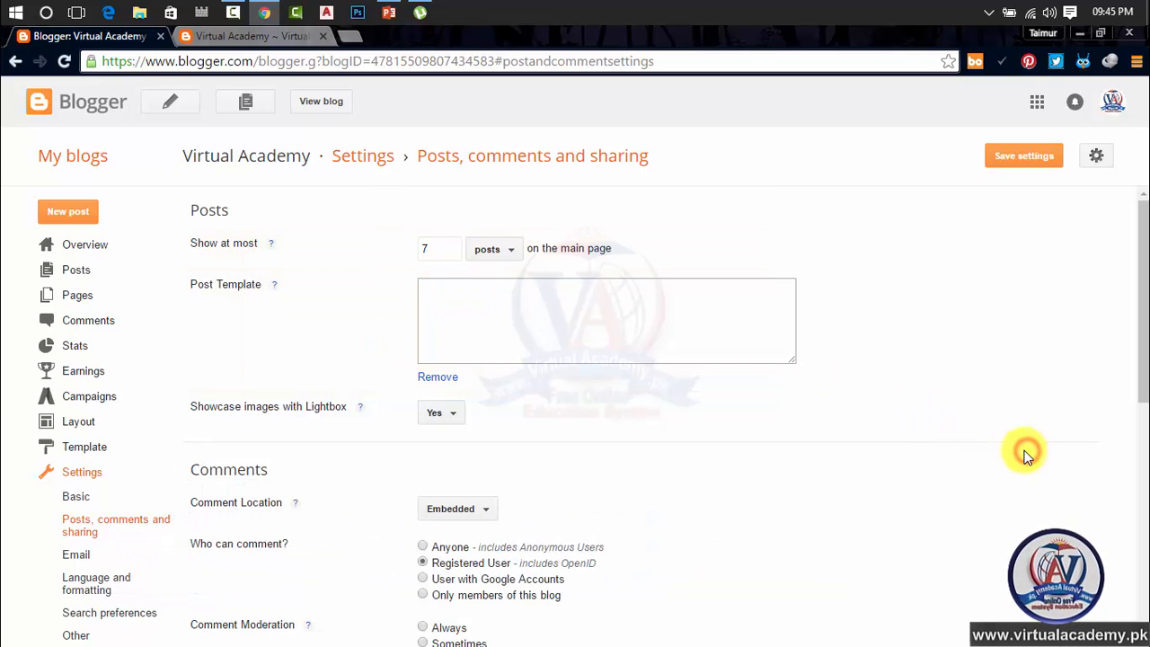
left_click(437, 377)
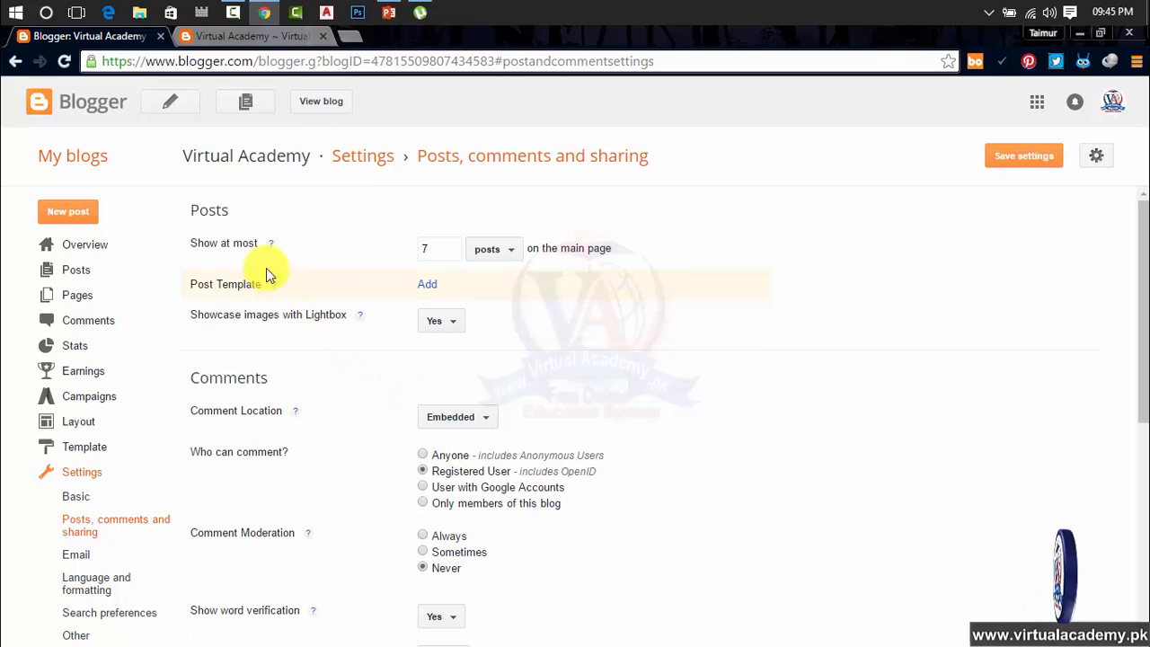
Examine the welcome paragraph of the Virtual Academy post on the live blog, and return to the blog's settings
left_click(280, 36)
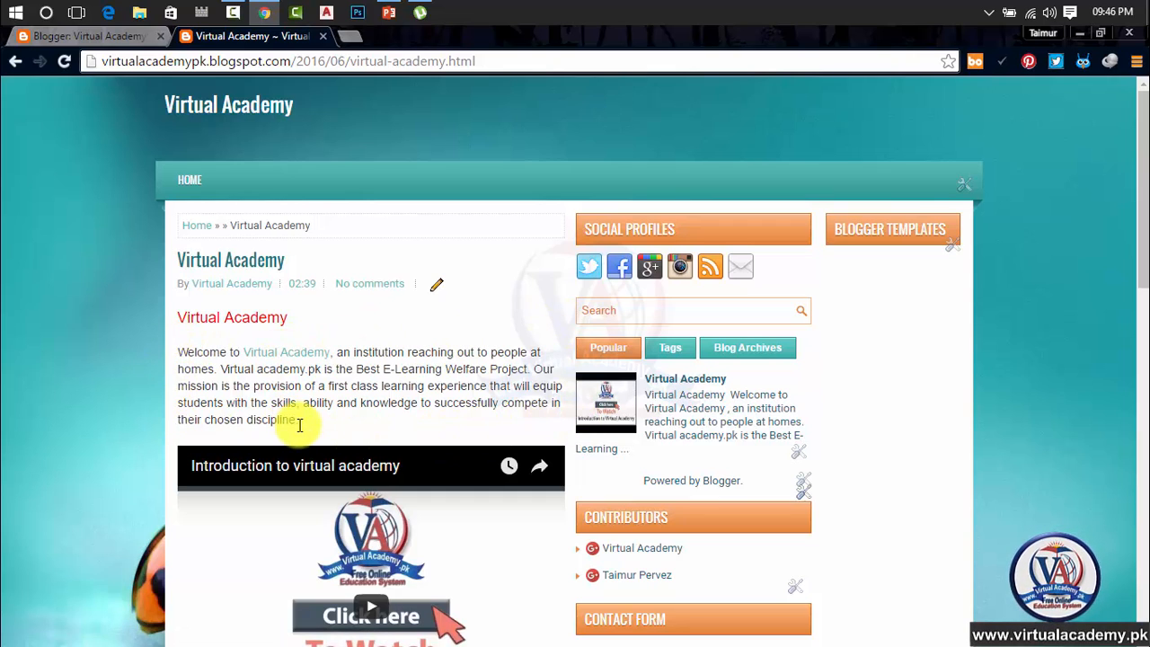
left_click_drag(303, 426, 178, 369)
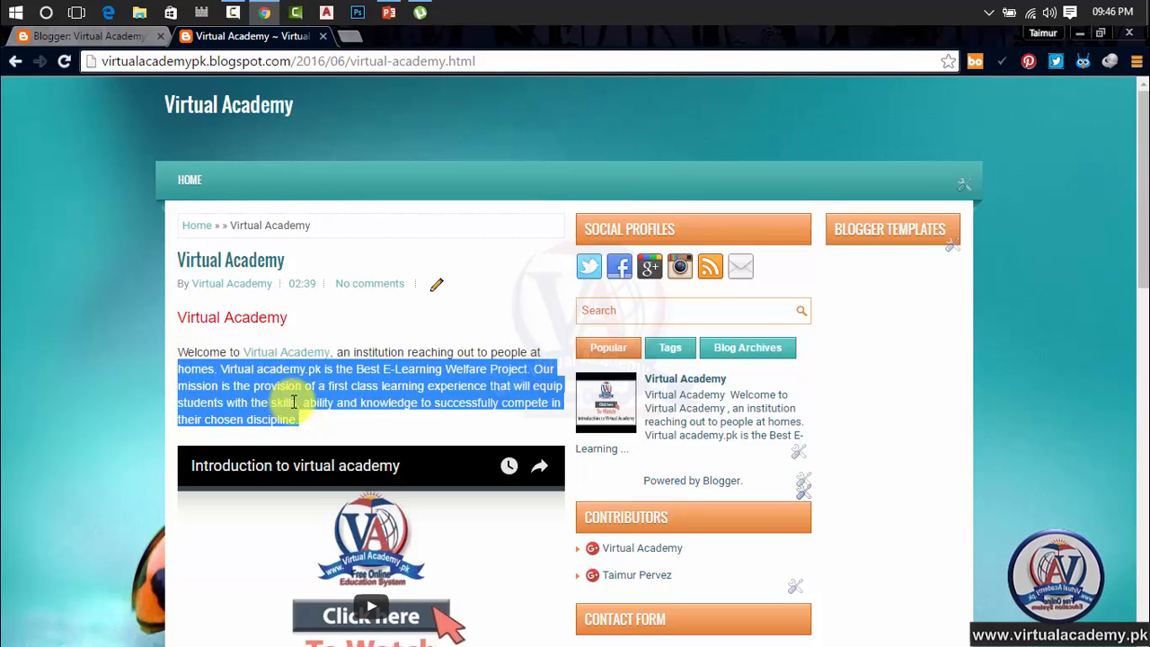
left_click(319, 419)
left_click_drag(302, 420, 219, 398)
left_click(329, 416)
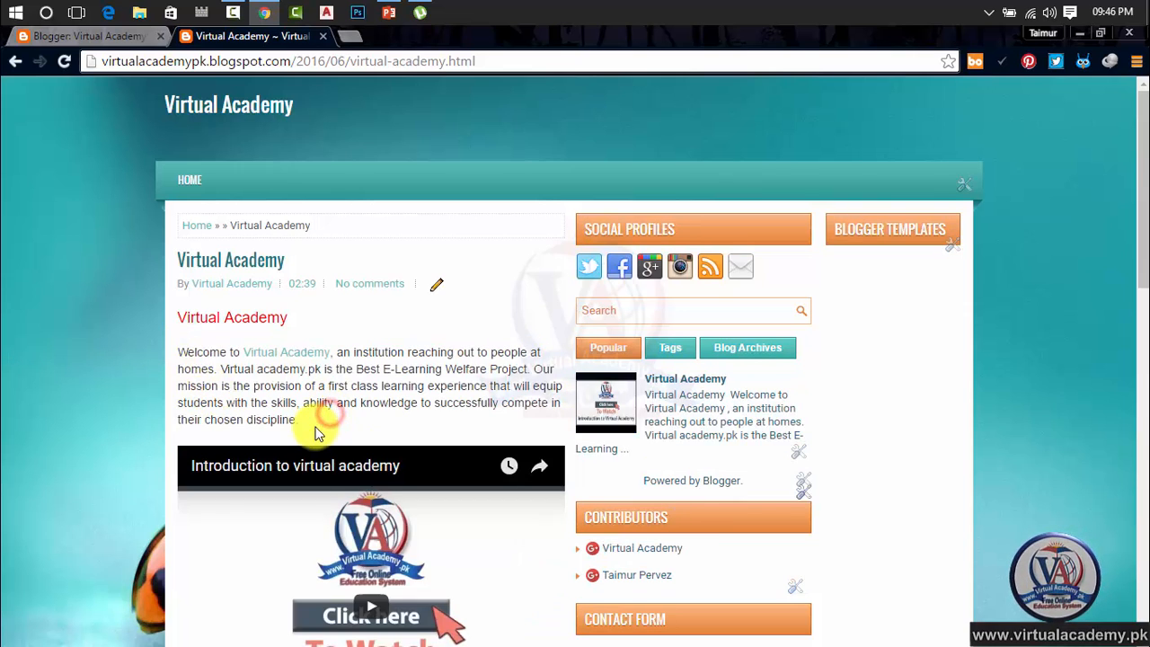
left_click_drag(298, 416, 172, 351)
left_click(300, 418)
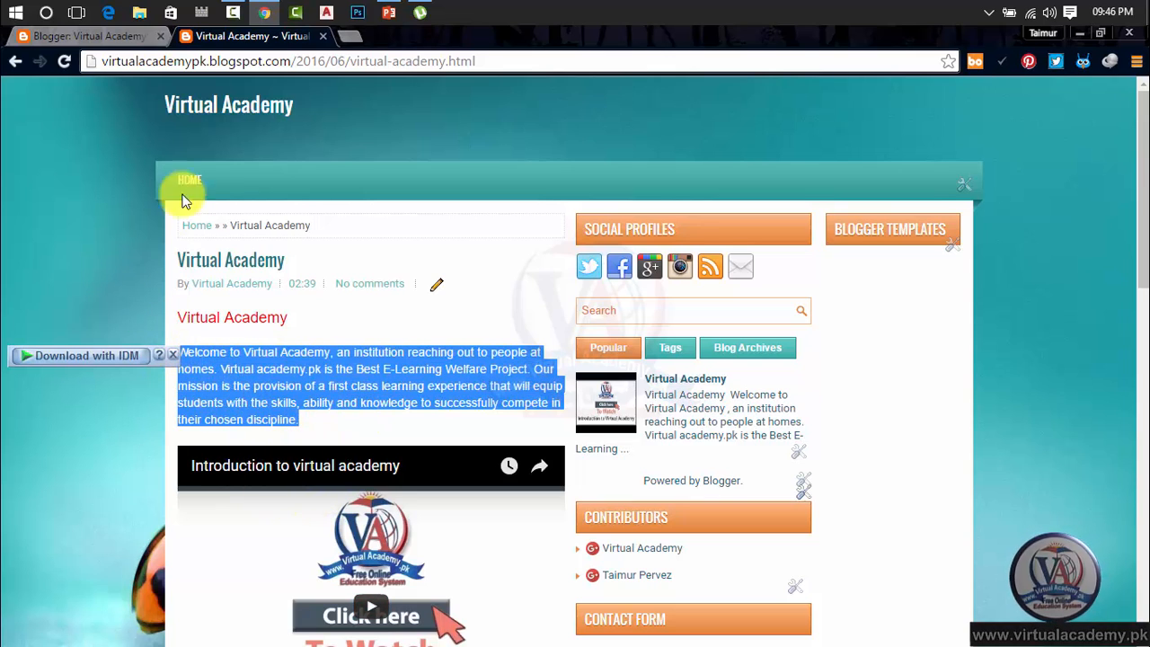
left_click(107, 39)
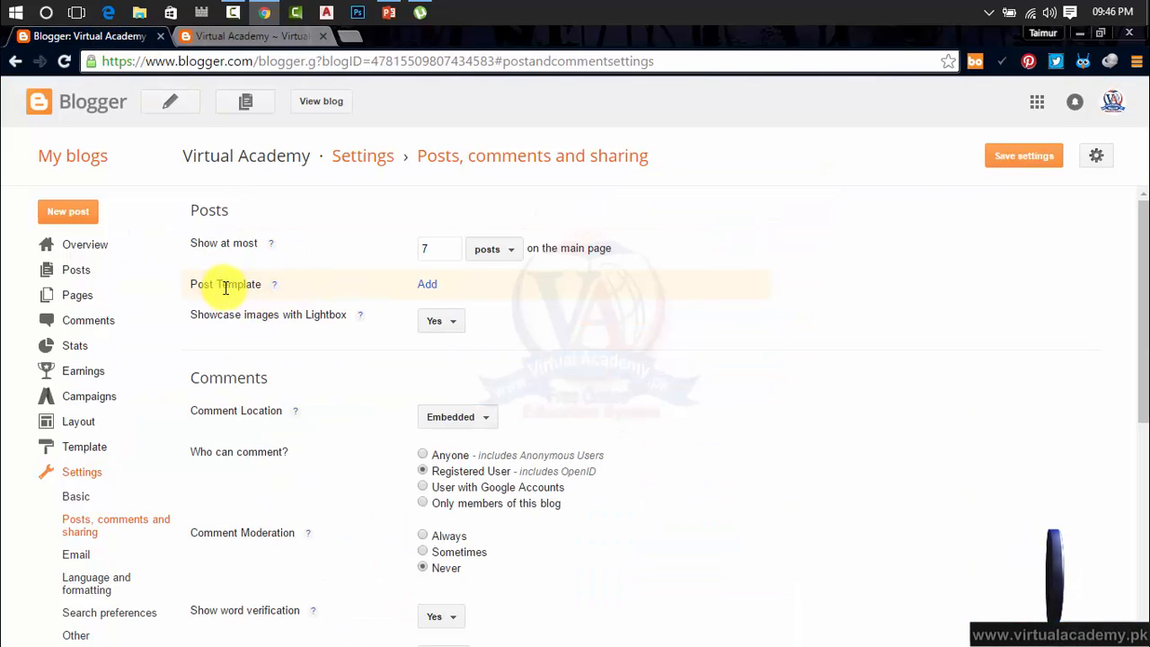
Open an empty Post Template for the blog's posts and remove it again
left_click(427, 286)
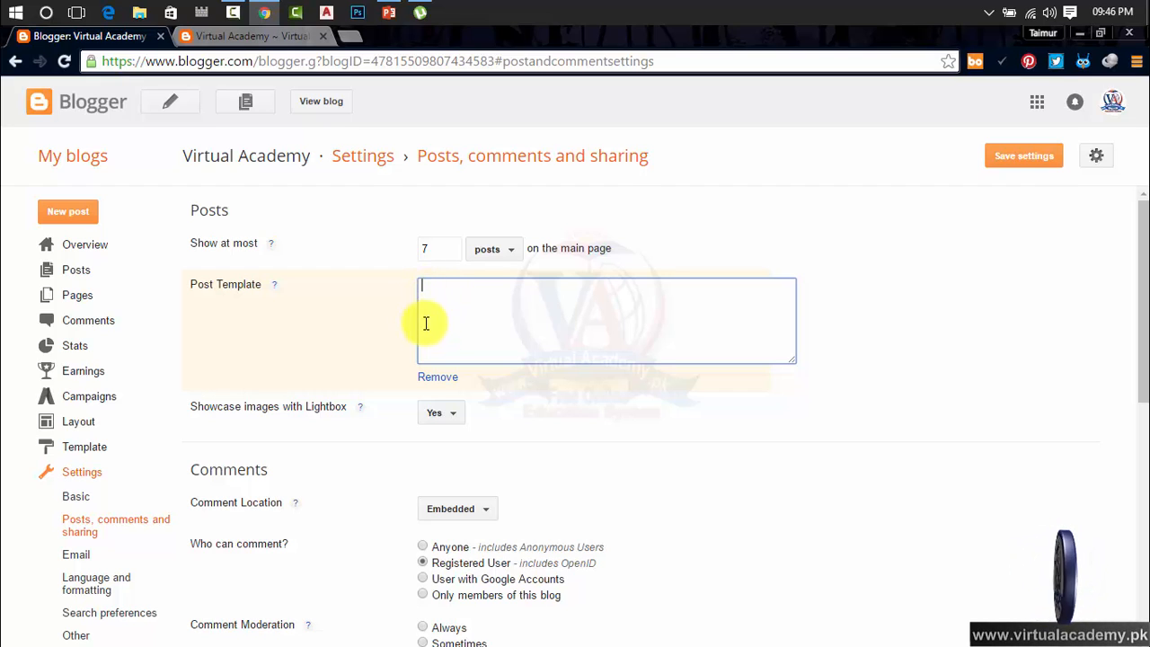
left_click(438, 378)
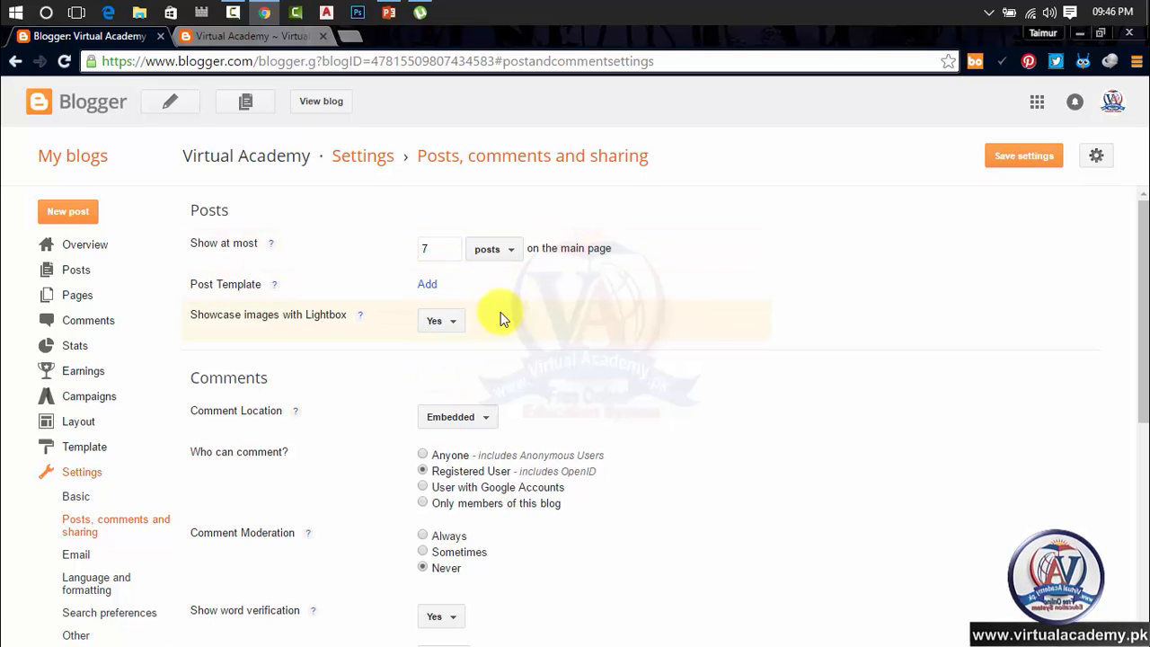
Check the Showcase images with Lightbox option, examine the full Virtual Academy post on the live blog, and return to the settings
left_click(442, 331)
left_click(440, 329)
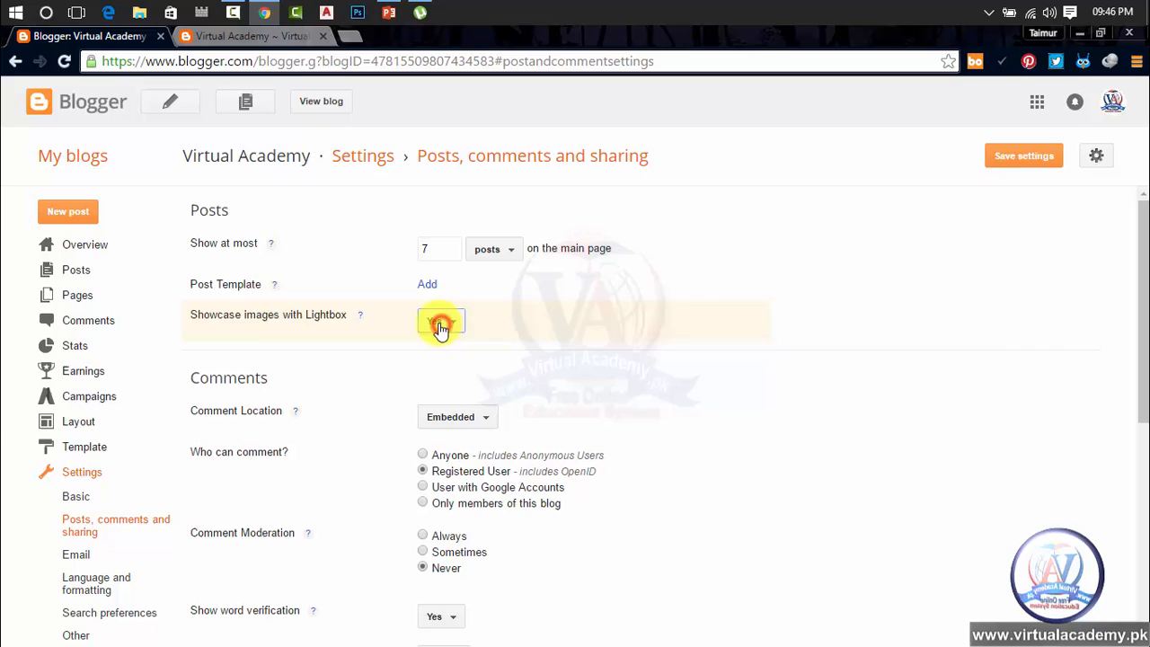
left_click(230, 37)
triple_click(490, 306)
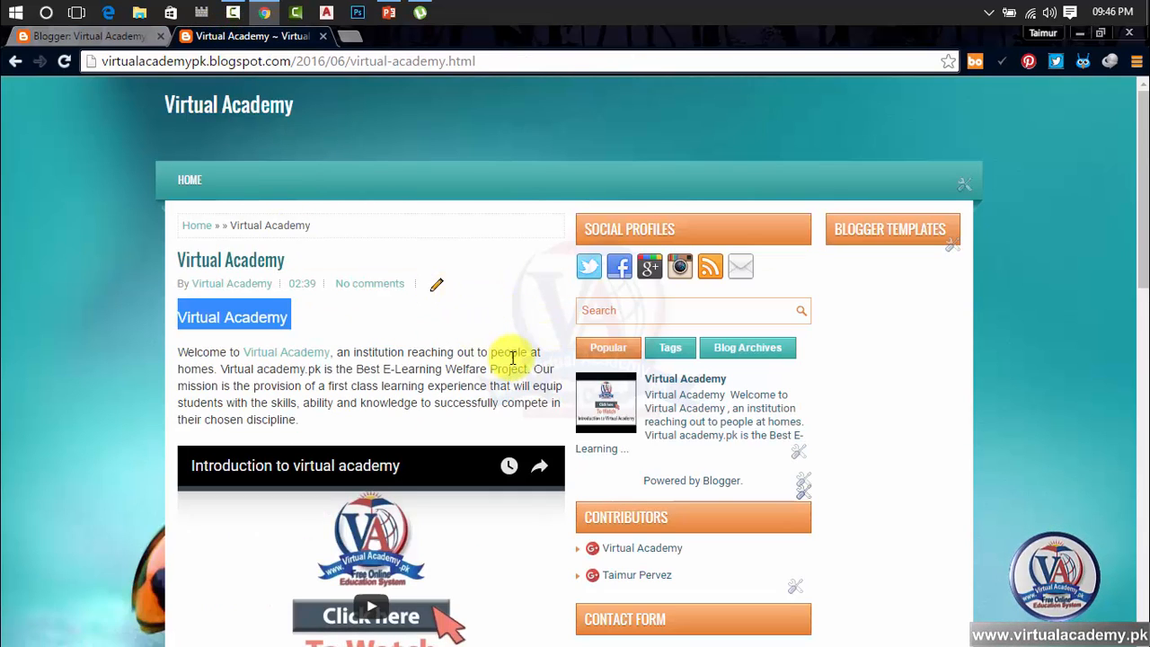
scroll(452, 408, "down", 3)
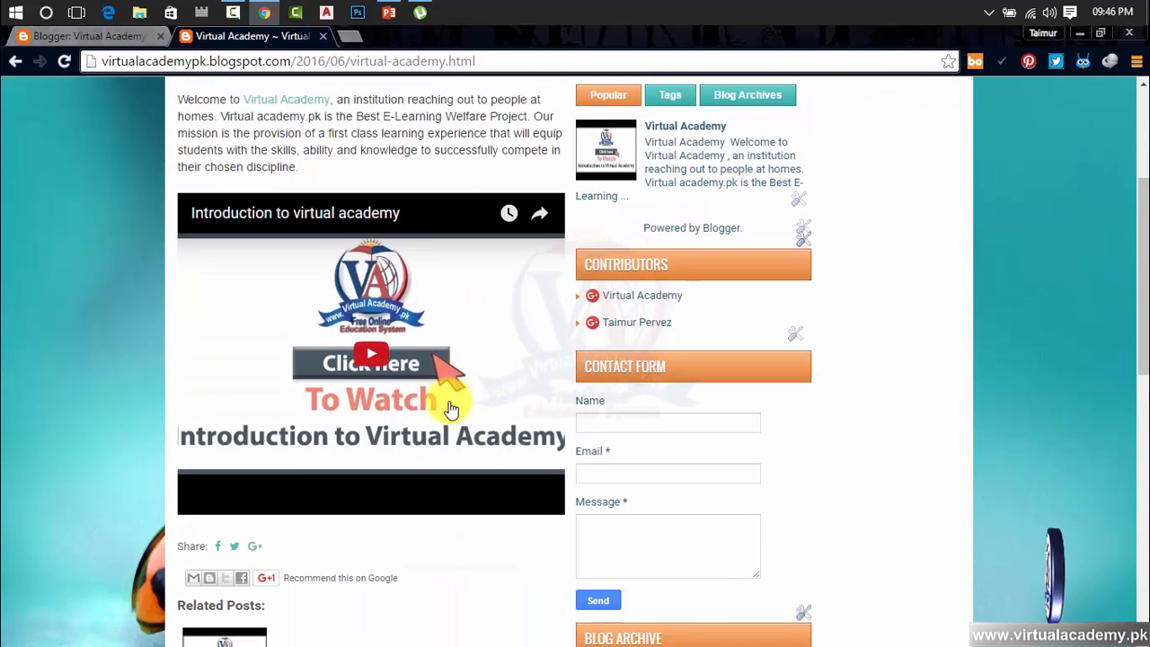
scroll(454, 391, "down", 4)
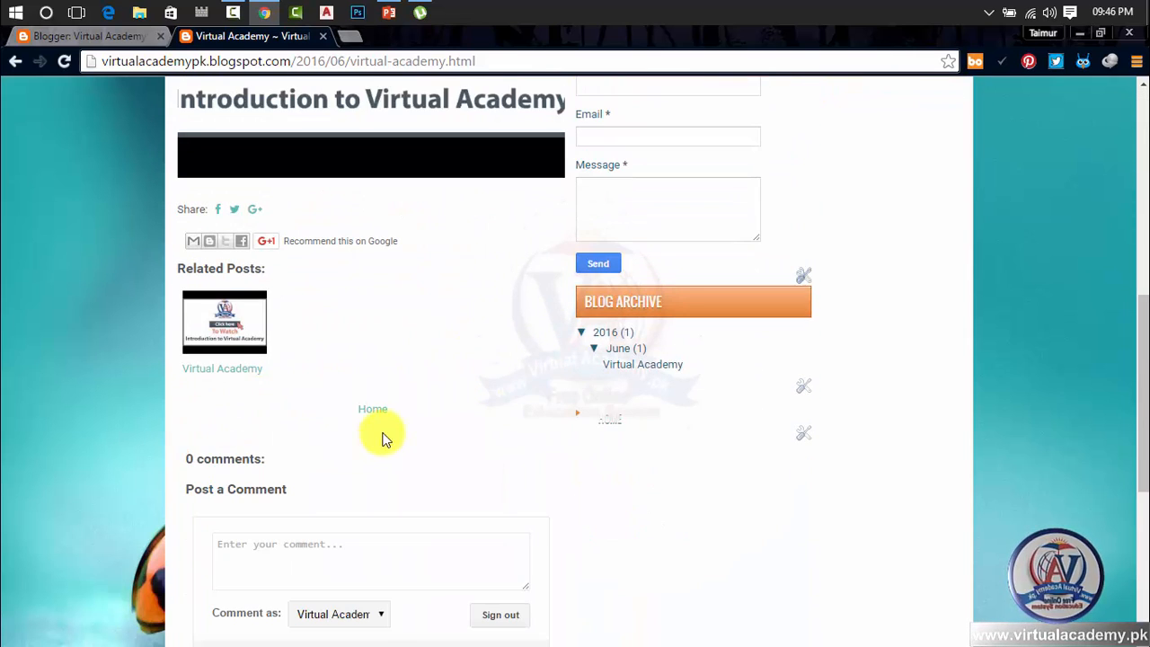
scroll(399, 384, "down", 5)
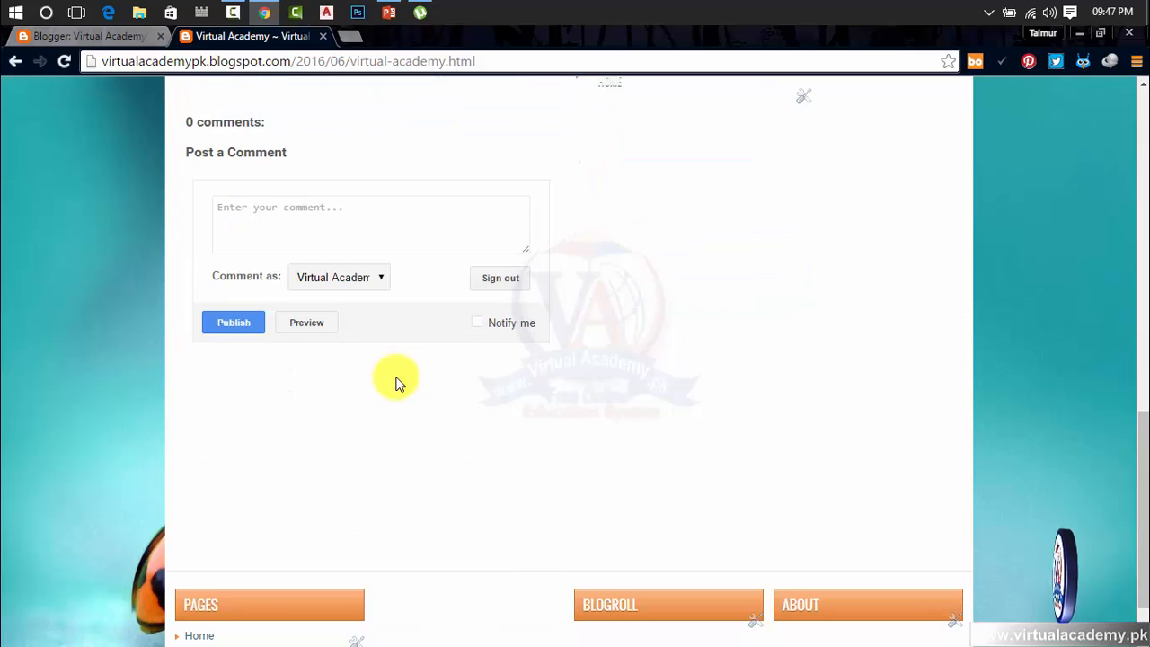
scroll(400, 384, "up", 10)
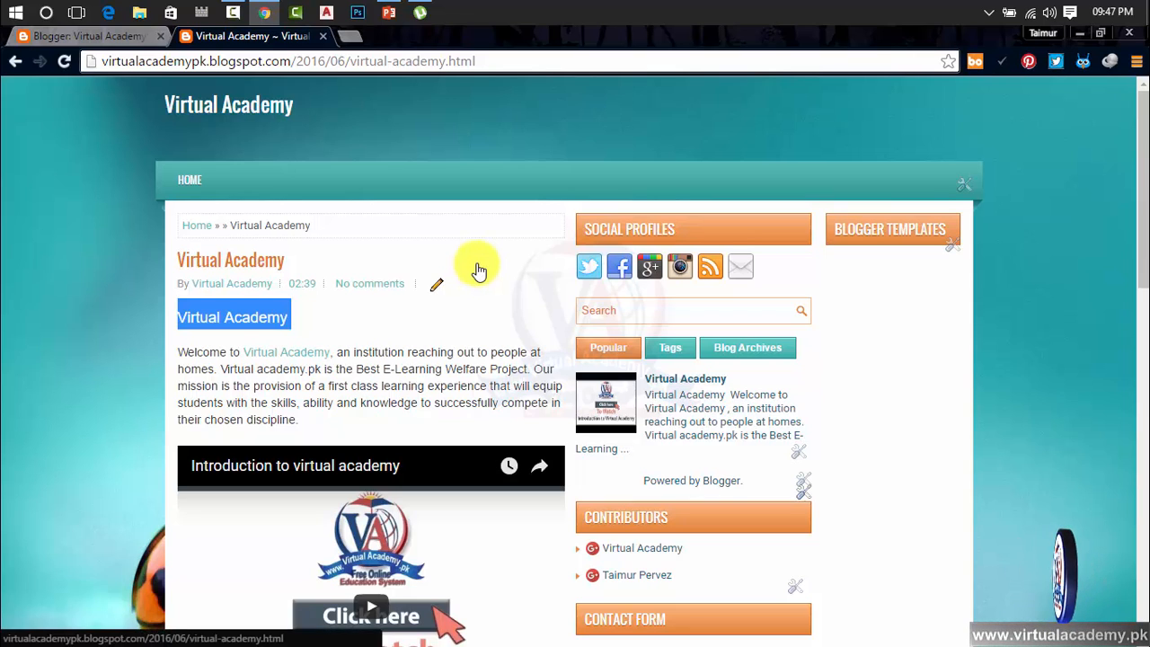
left_click(81, 36)
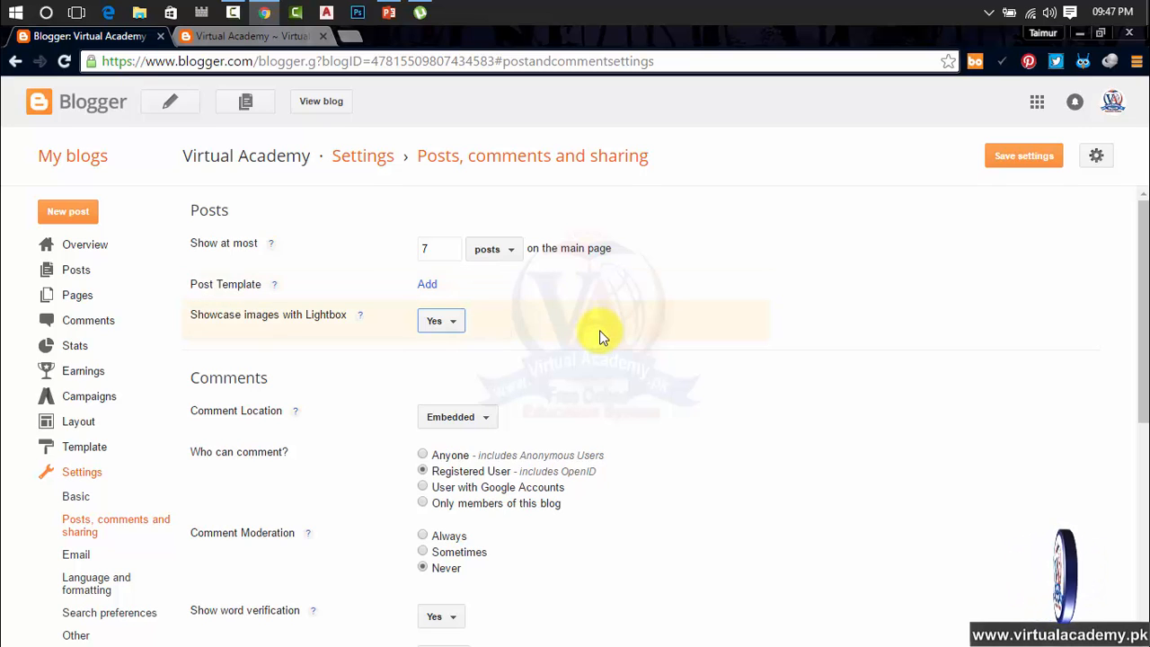
Switch Showcase images with Lightbox to No and restore it to Yes
left_click(440, 329)
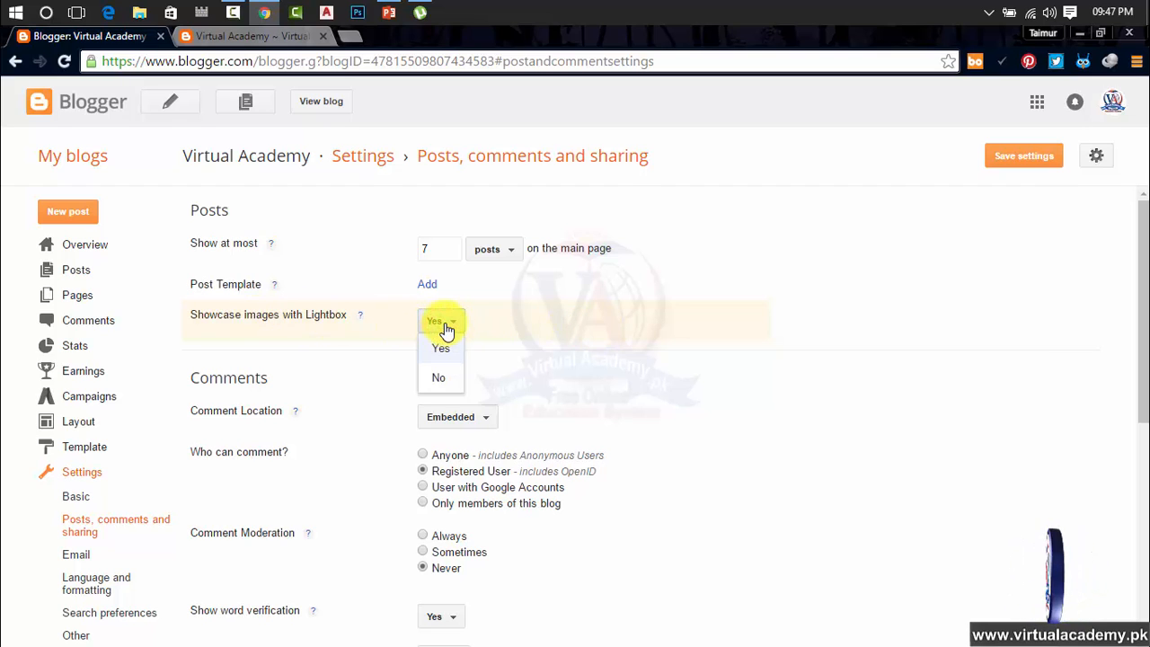
left_click(440, 382)
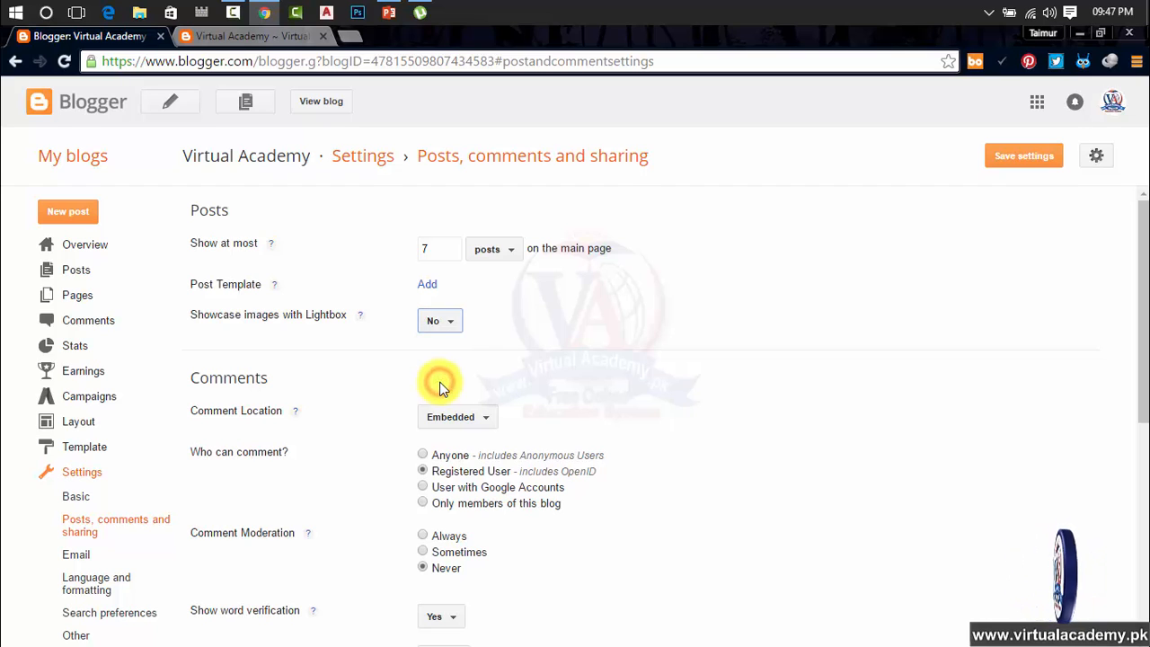
left_click(448, 351)
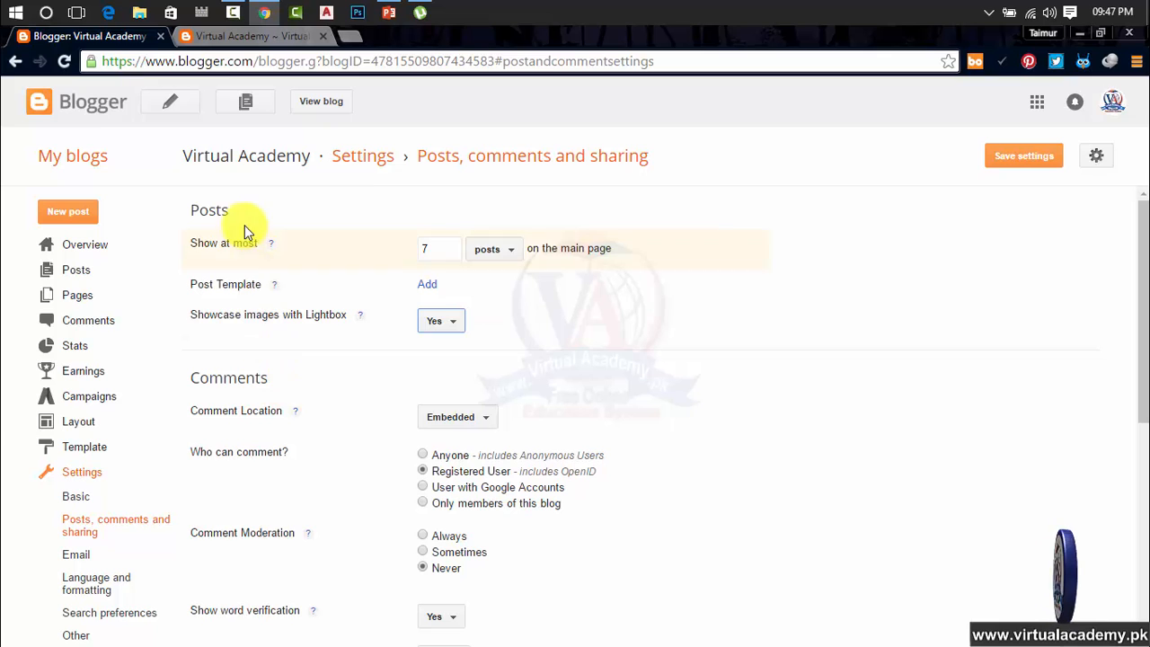
Look through the Comments settings, examine the comment box under the live Virtual Academy post, and return to the settings
left_click_drag(238, 385, 156, 392)
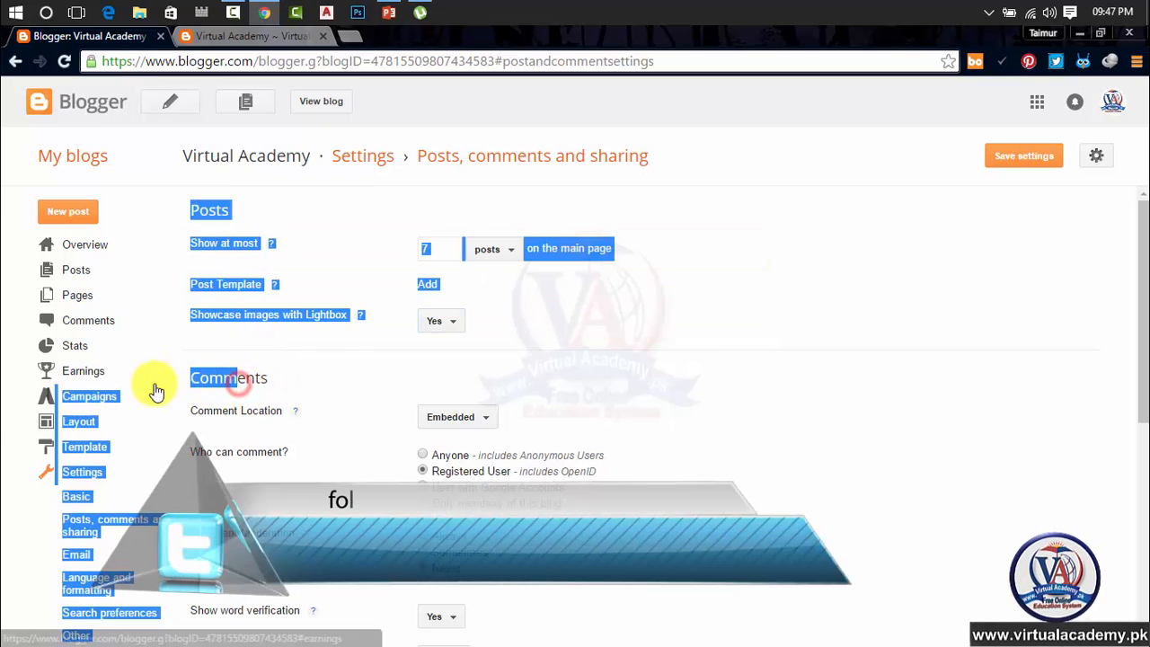
left_click(275, 391)
scroll(276, 392, "down", 1)
scroll(275, 391, "down", 2)
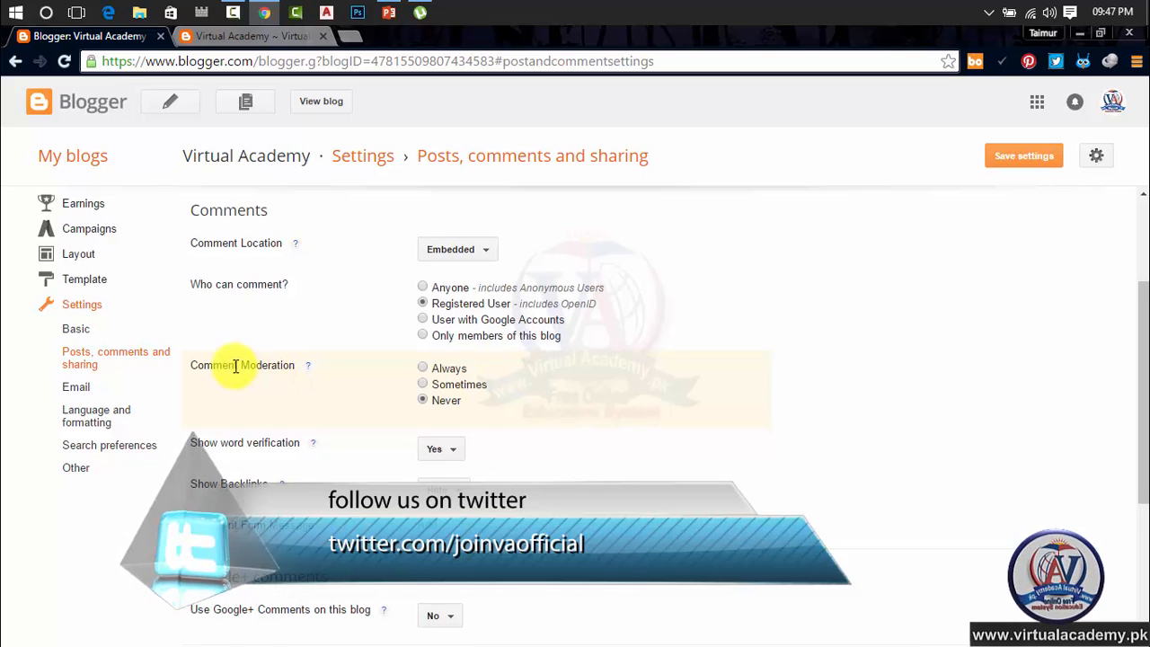
scroll(236, 367, "up", 2)
left_click(275, 38)
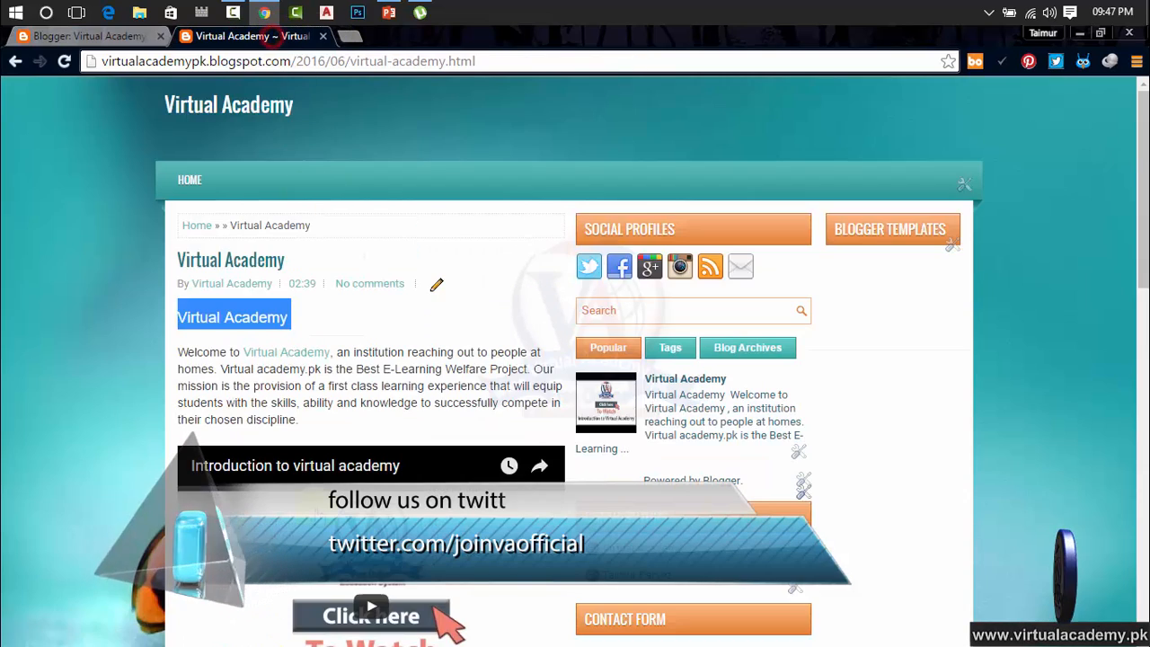
scroll(412, 339, "down", 10)
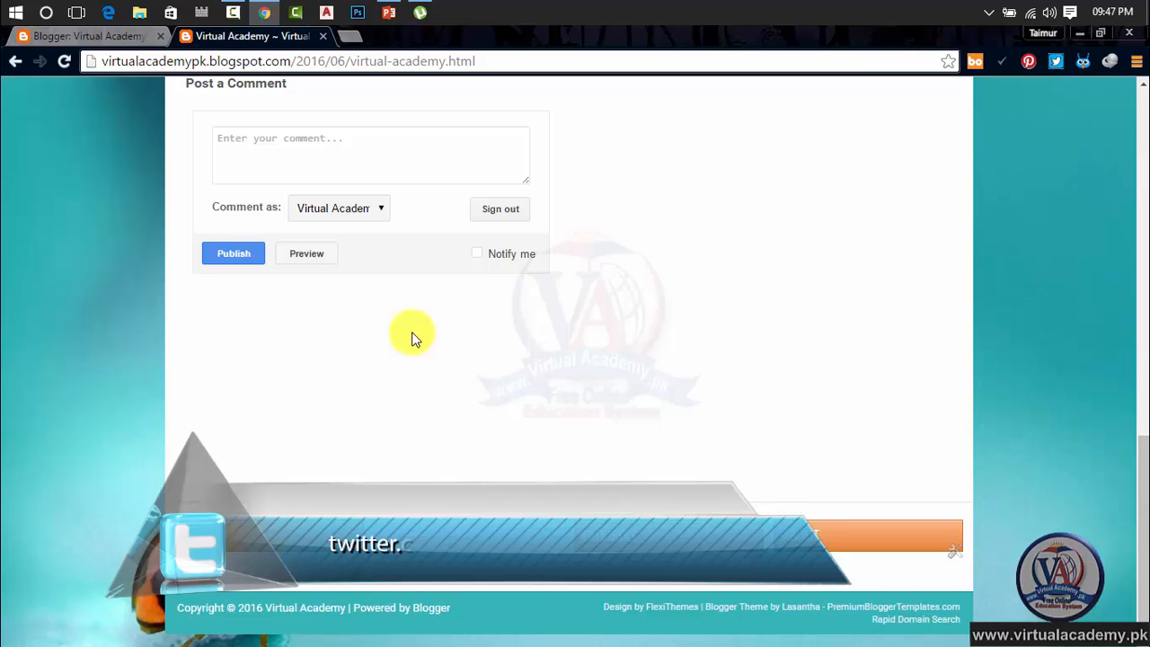
left_click(323, 151)
scroll(215, 220, "up", 2)
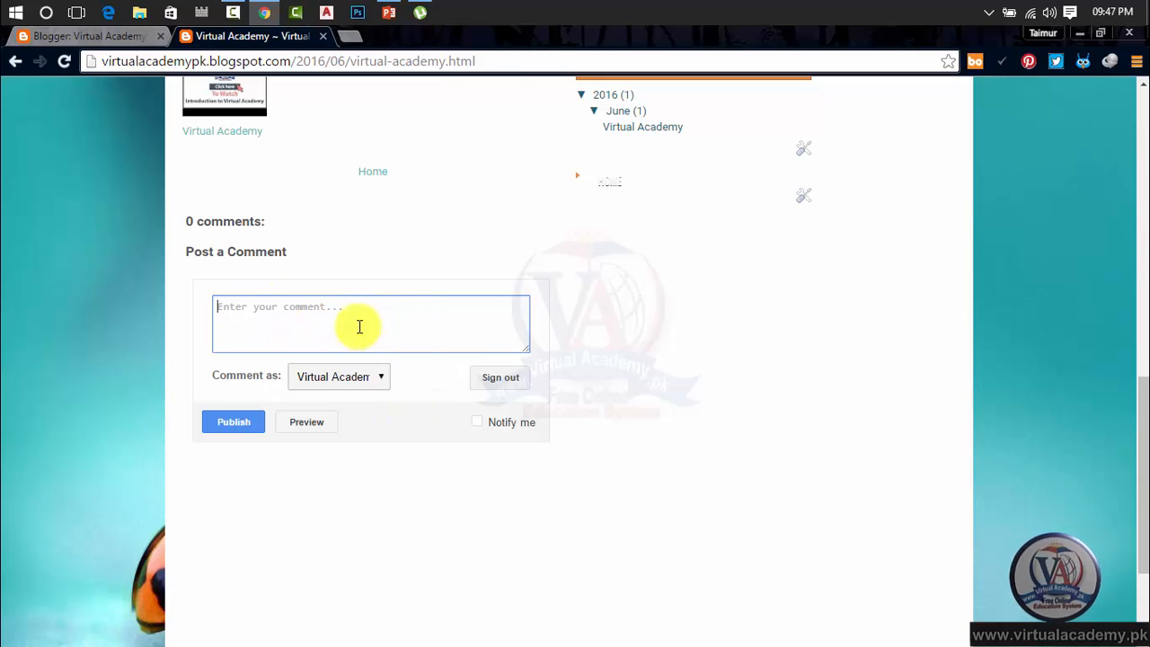
left_click(124, 37)
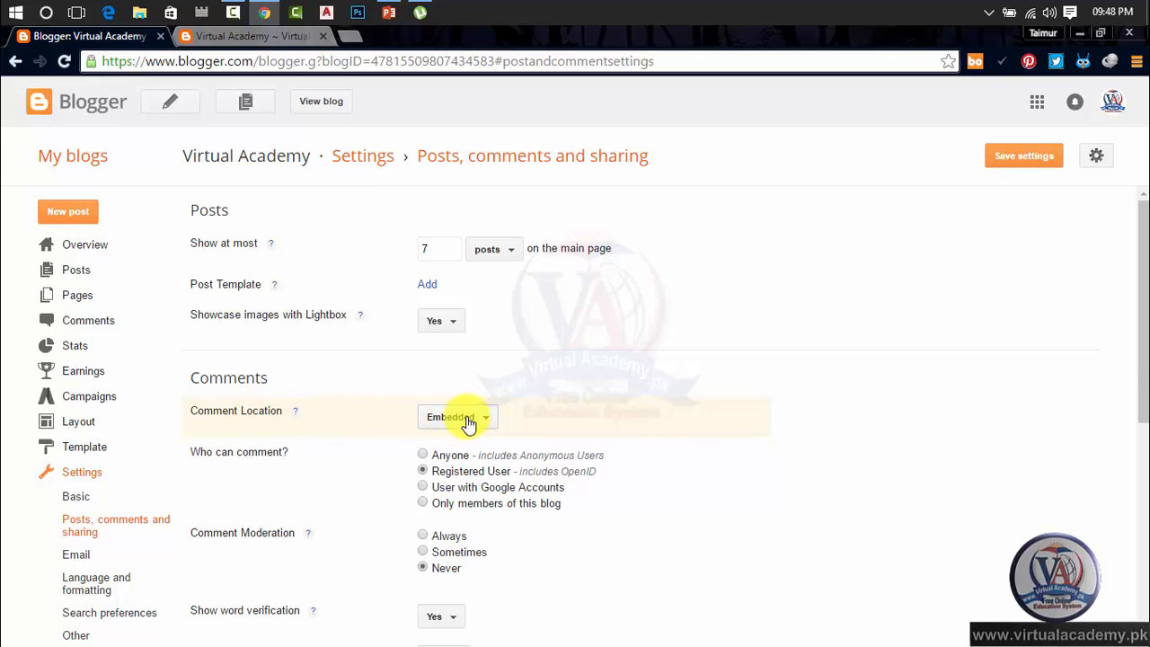
Compare the video, related posts and comment form positions in the live Virtual Academy post, and return to the settings
left_click(238, 36)
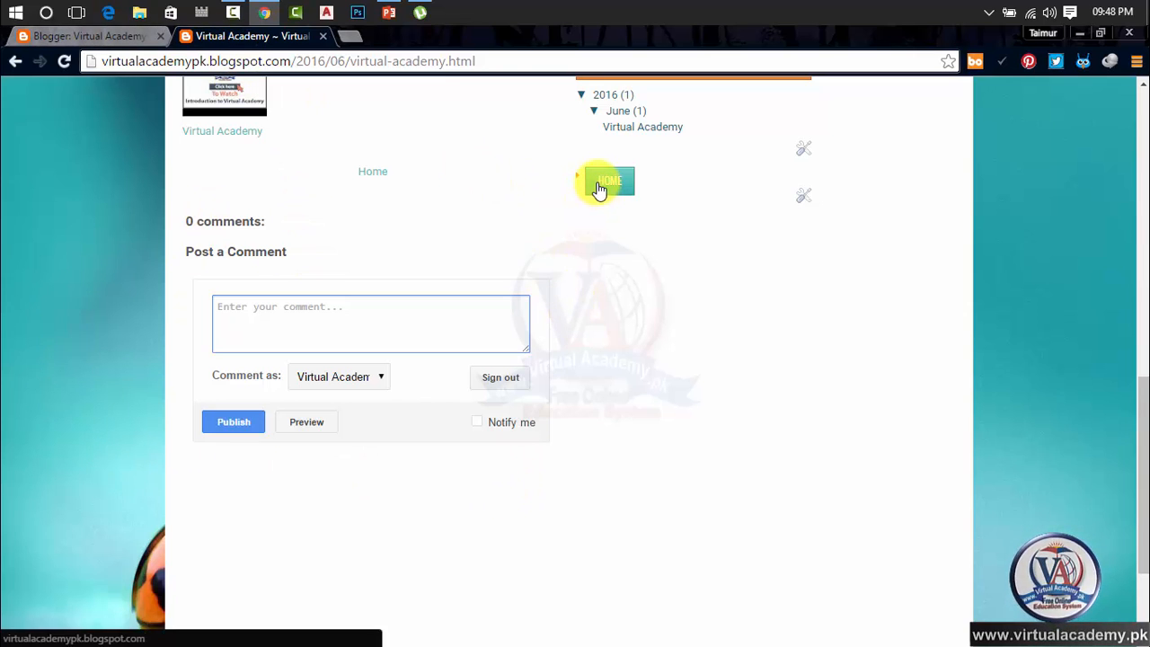
scroll(533, 240, "up", 15)
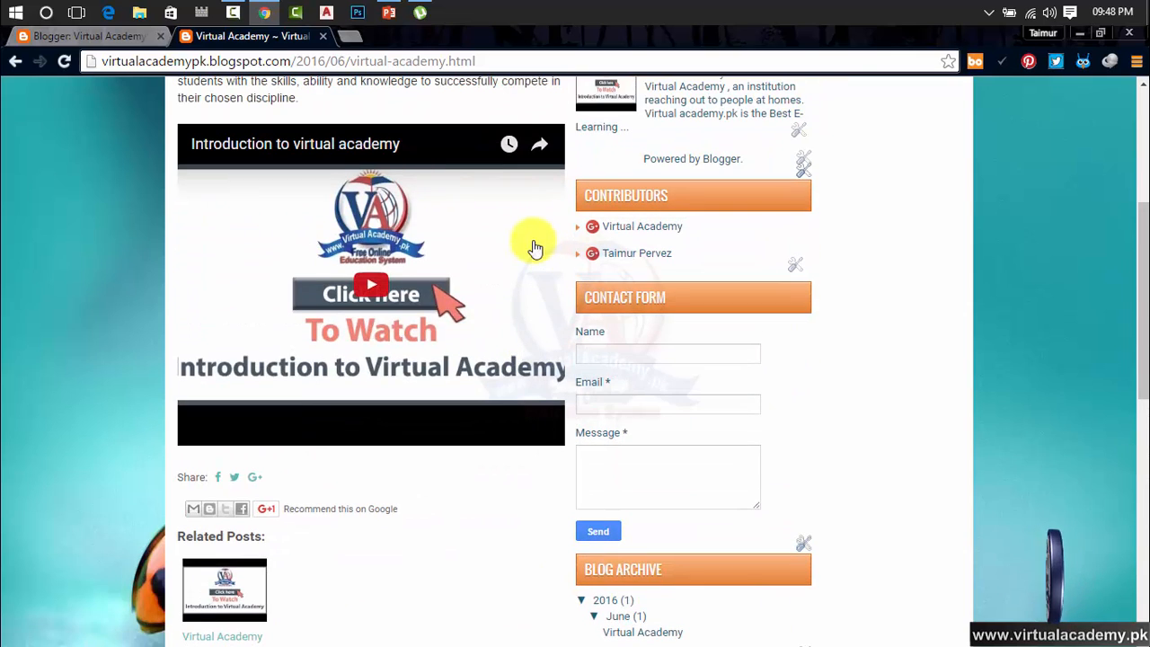
scroll(533, 240, "down", 4)
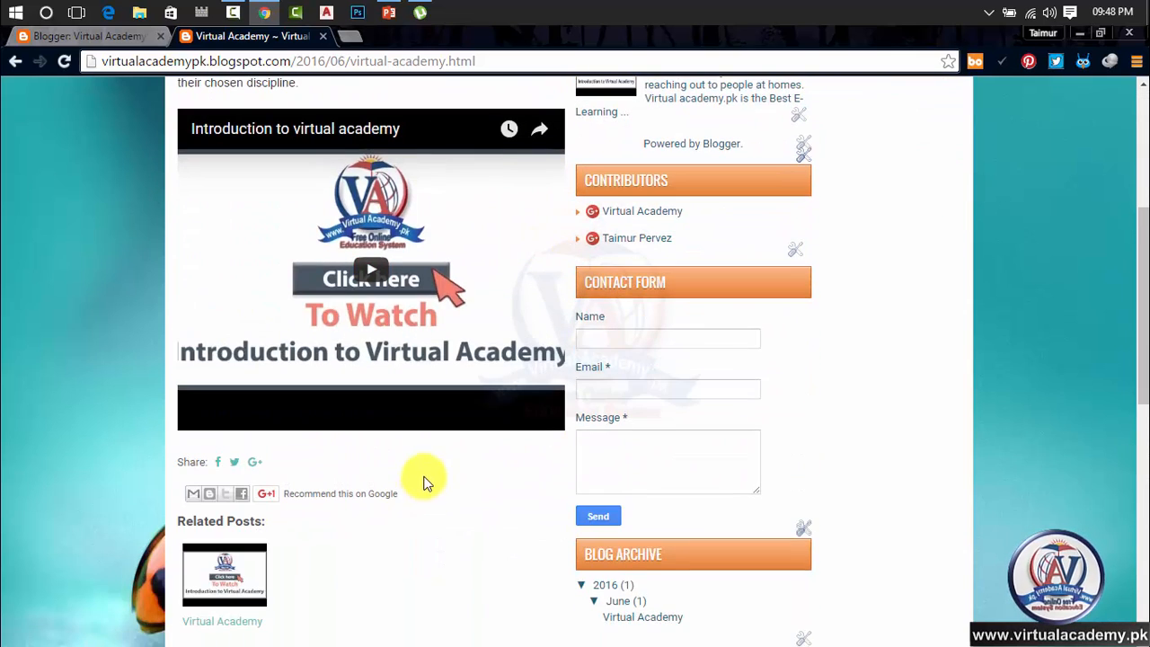
scroll(424, 477, "down", 5)
scroll(422, 481, "up", 5)
scroll(411, 477, "down", 5)
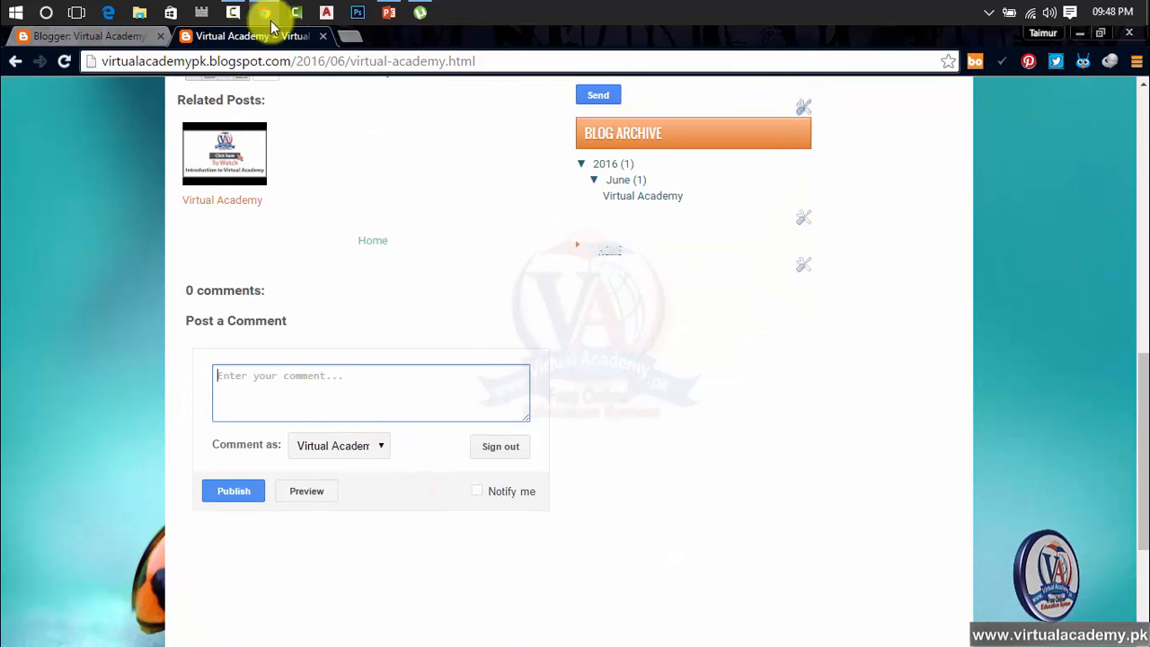
left_click(82, 36)
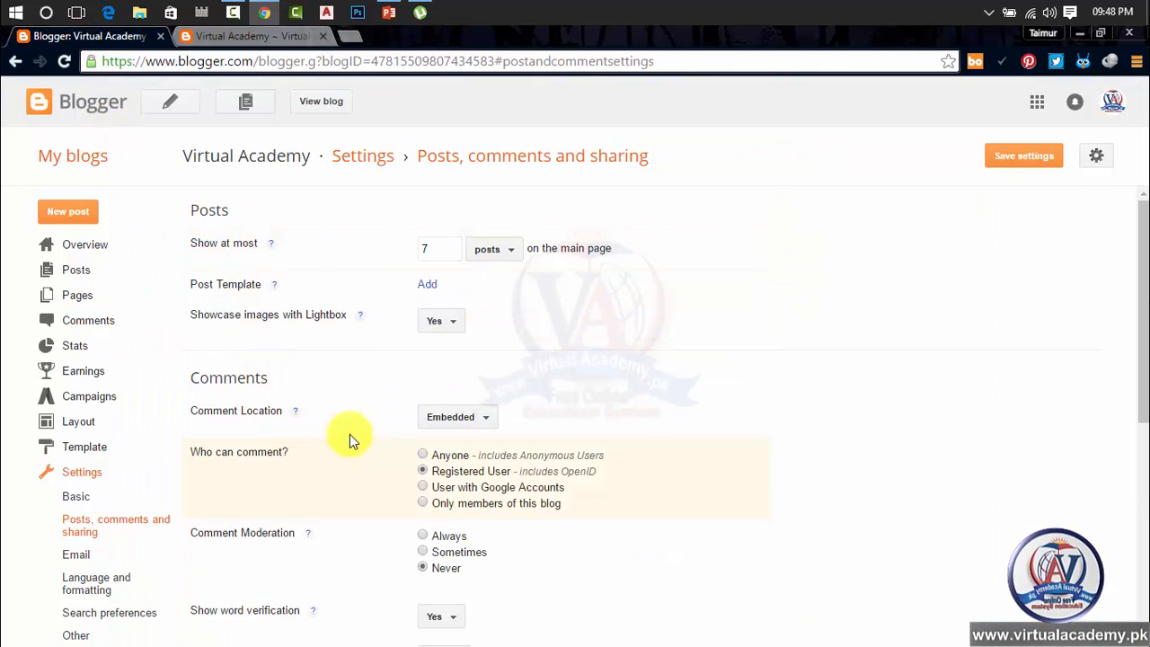
Set the Comment Location to Full page
left_click(480, 428)
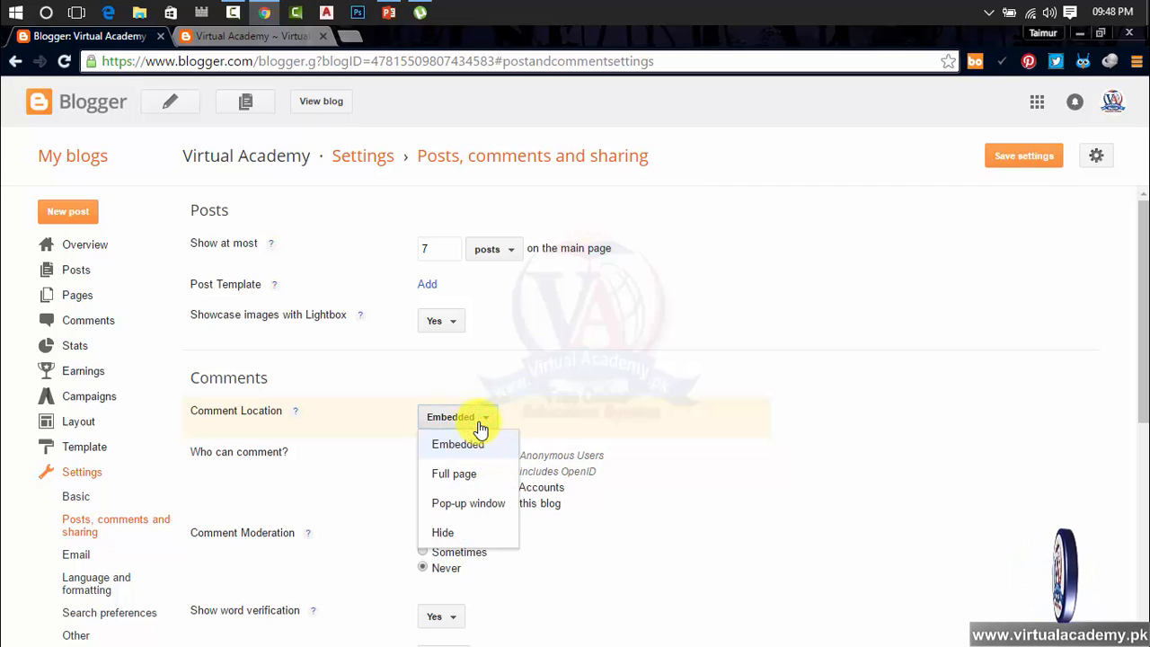
left_click(260, 35)
left_click(135, 37)
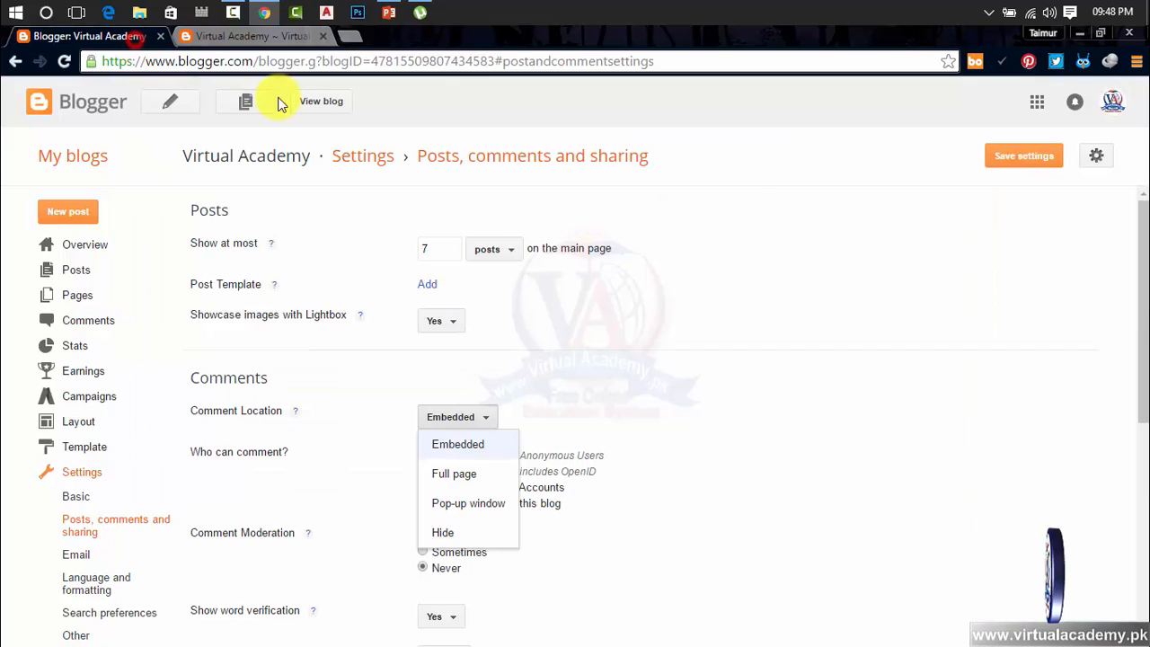
left_click(454, 474)
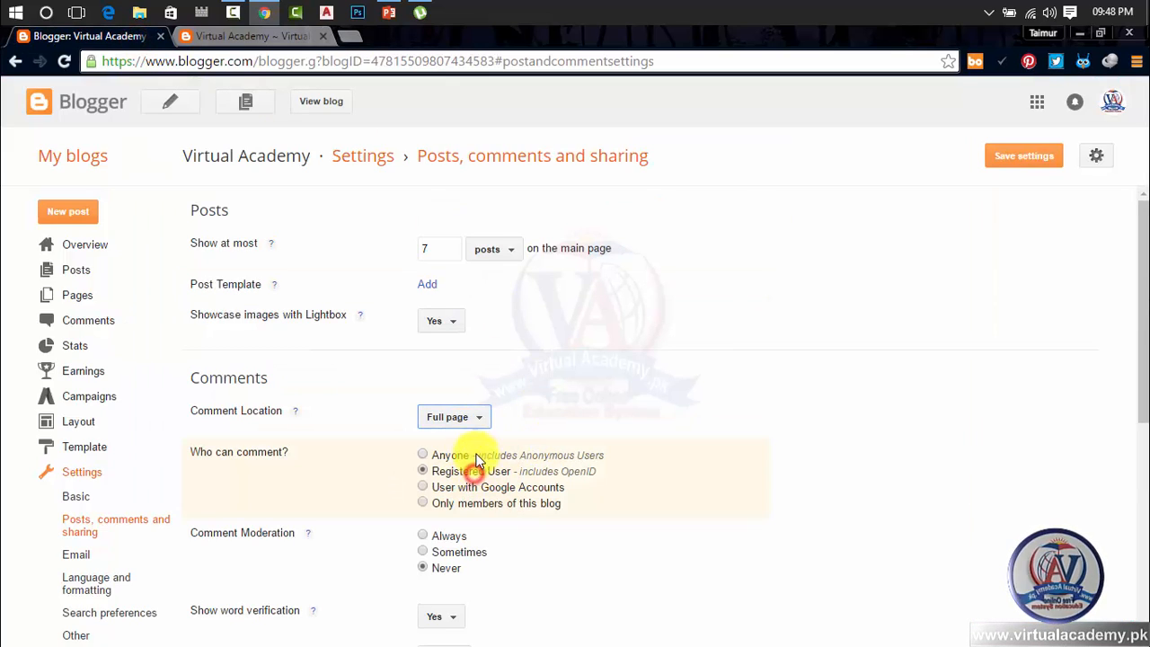
Compare the comment form on the live post with the Comment Location setting, ending on the settings page
left_click(204, 38)
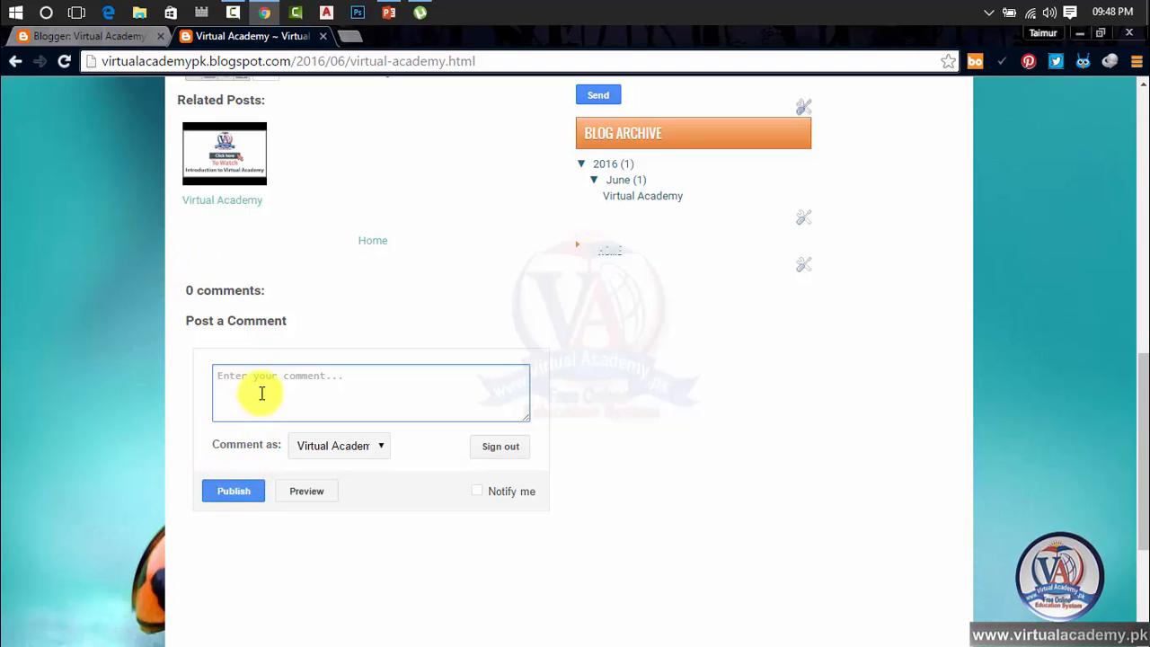
left_click(101, 37)
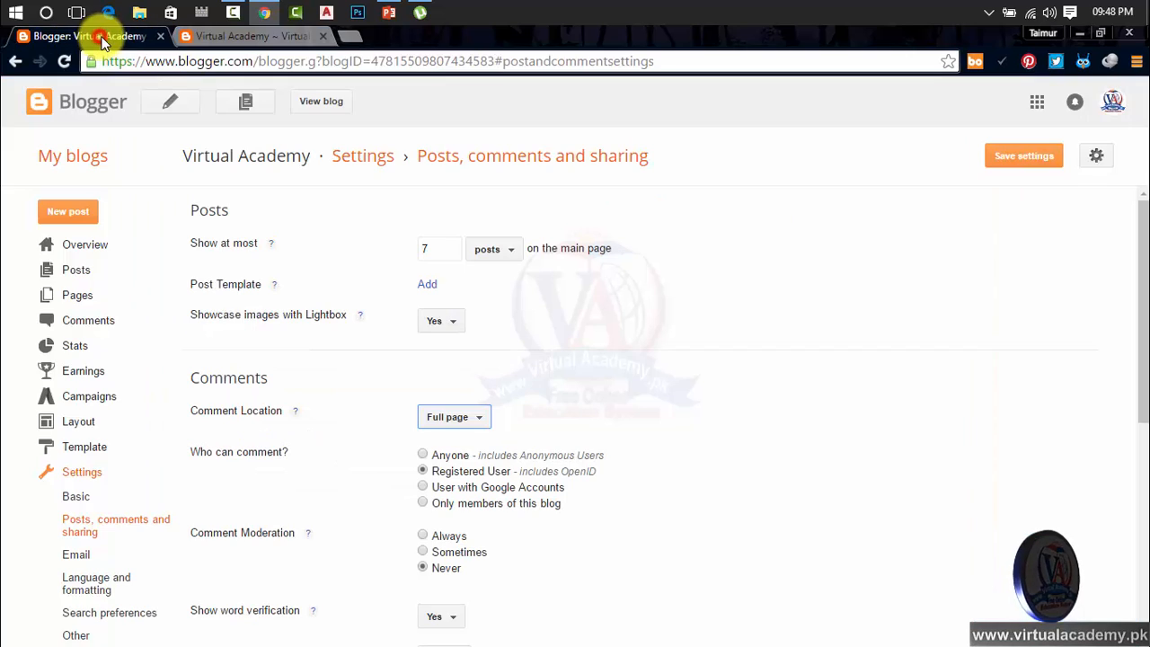
left_click(230, 36)
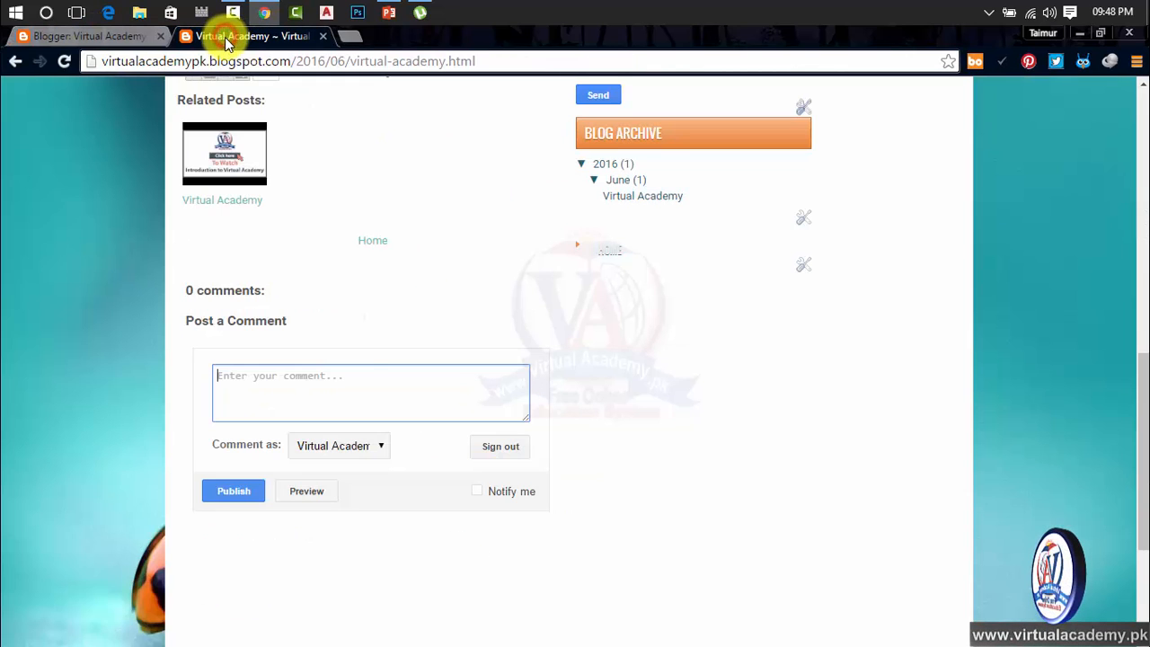
left_click(148, 38)
left_click(270, 36)
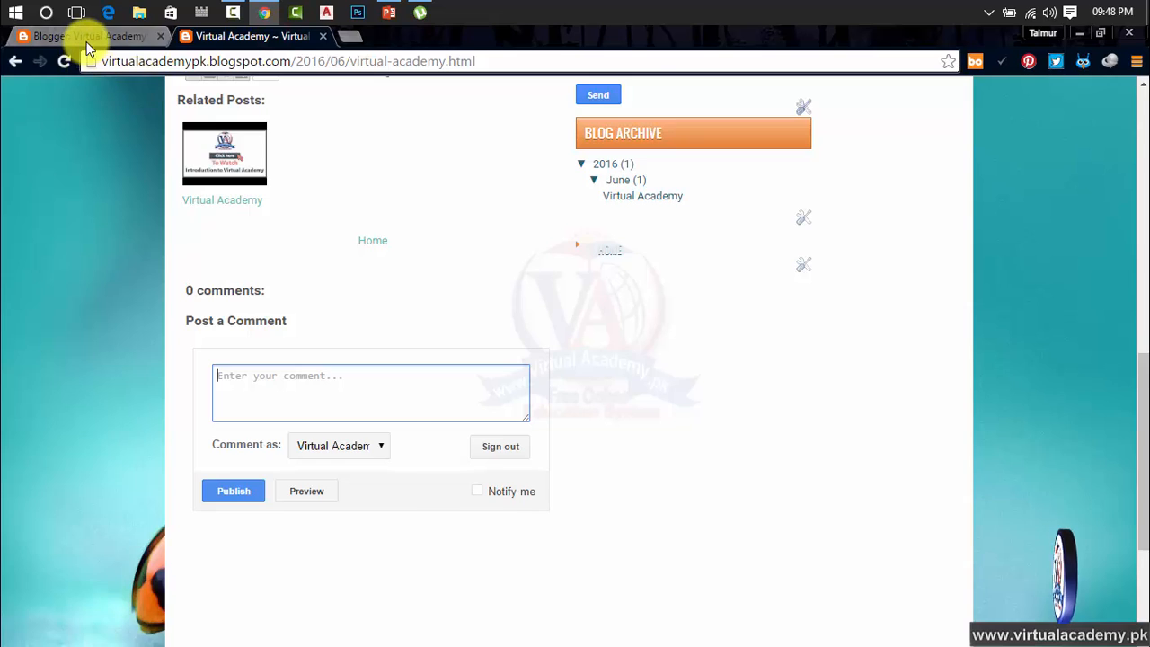
left_click(87, 39)
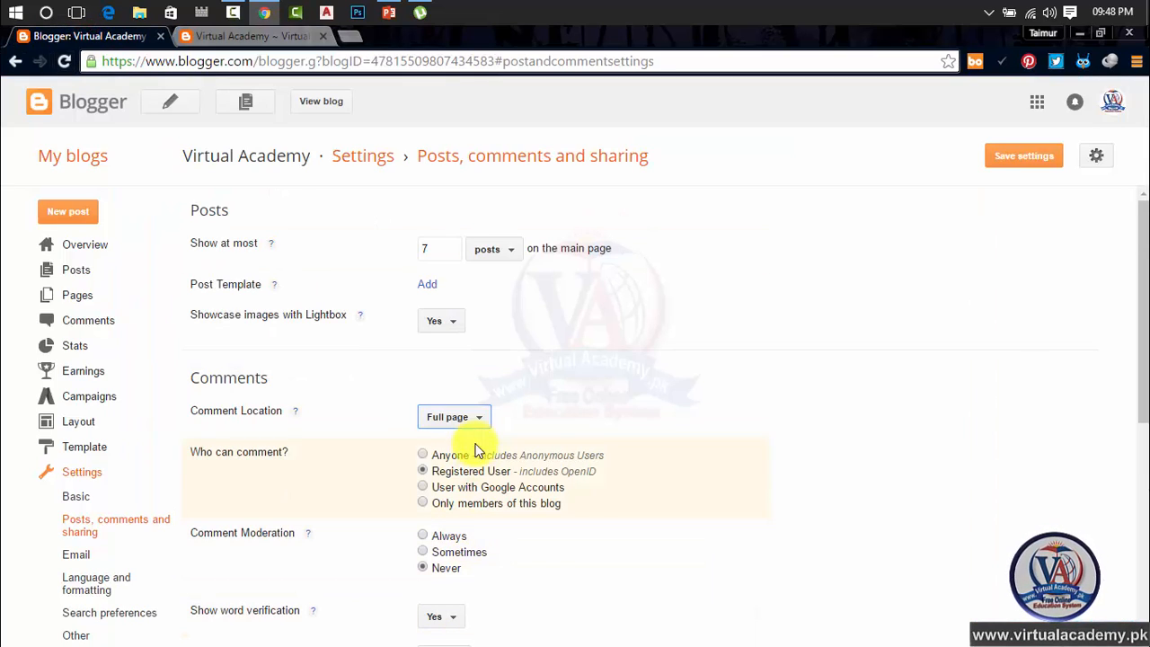
Save the settings and reload the live Virtual Academy post
left_click(1016, 153)
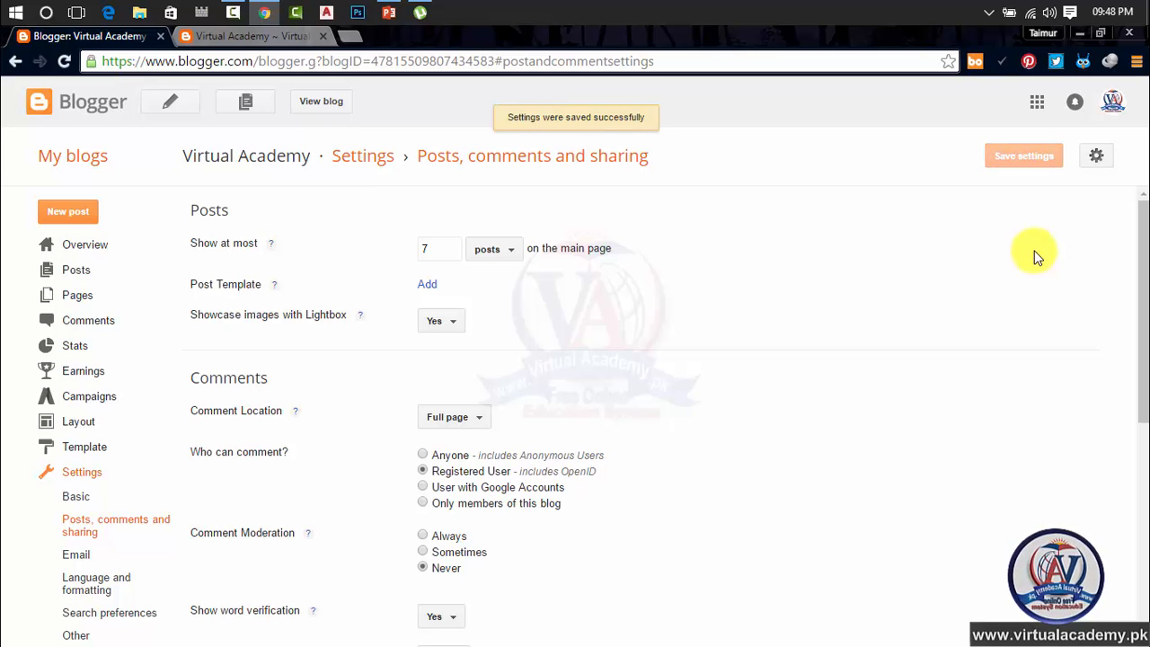
left_click(243, 36)
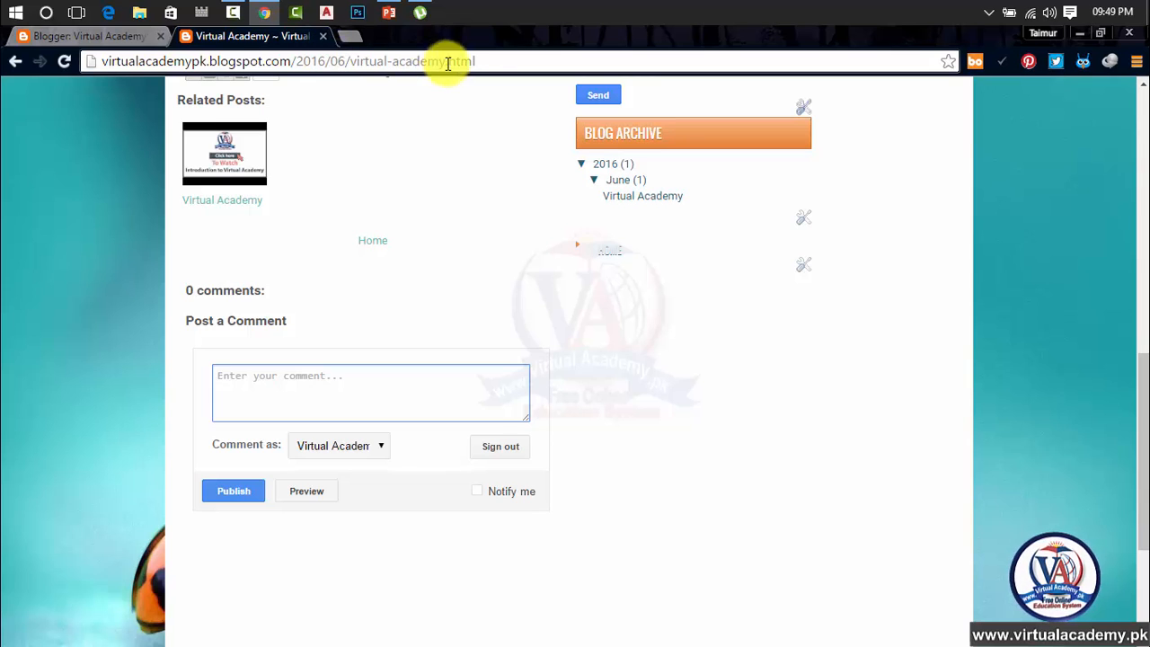
left_click(360, 399)
left_click(431, 578)
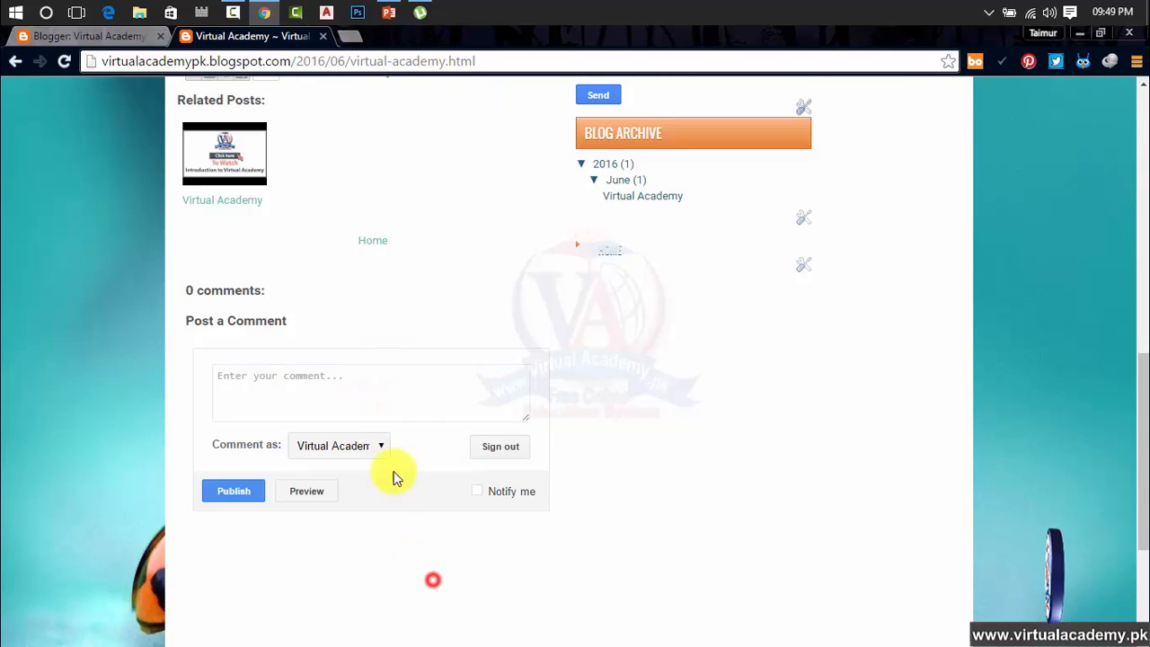
left_click(366, 392)
left_click(61, 61)
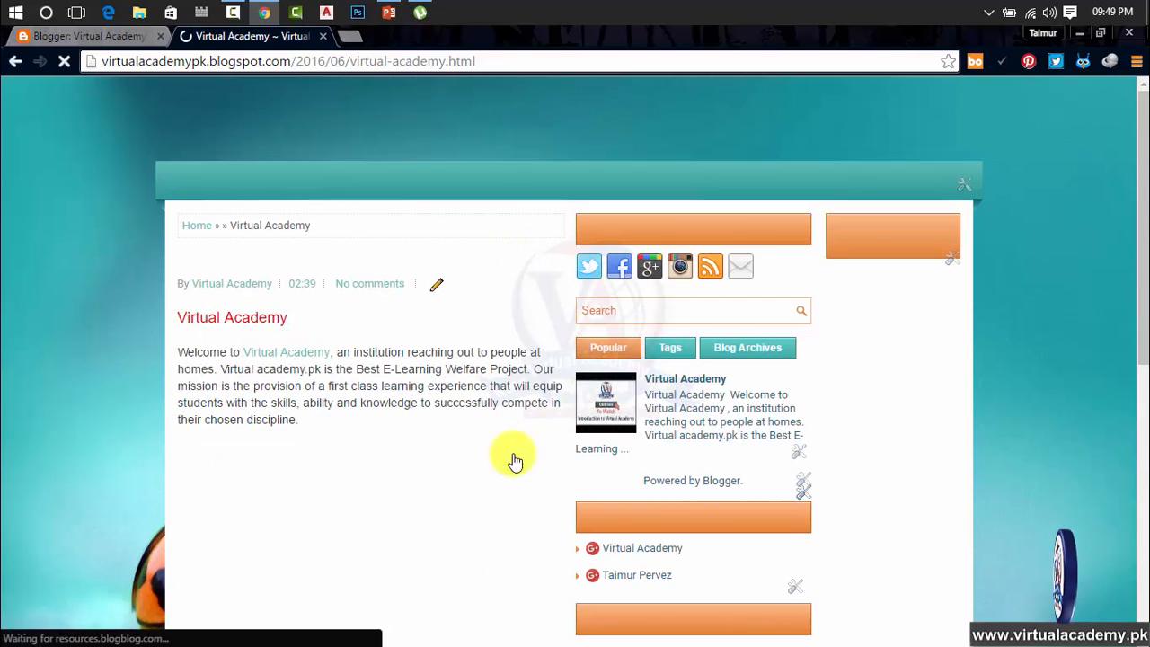
Examine the comment section at the end of the live Virtual Academy post and open its Post a Comment page
scroll(511, 592, "down", 6)
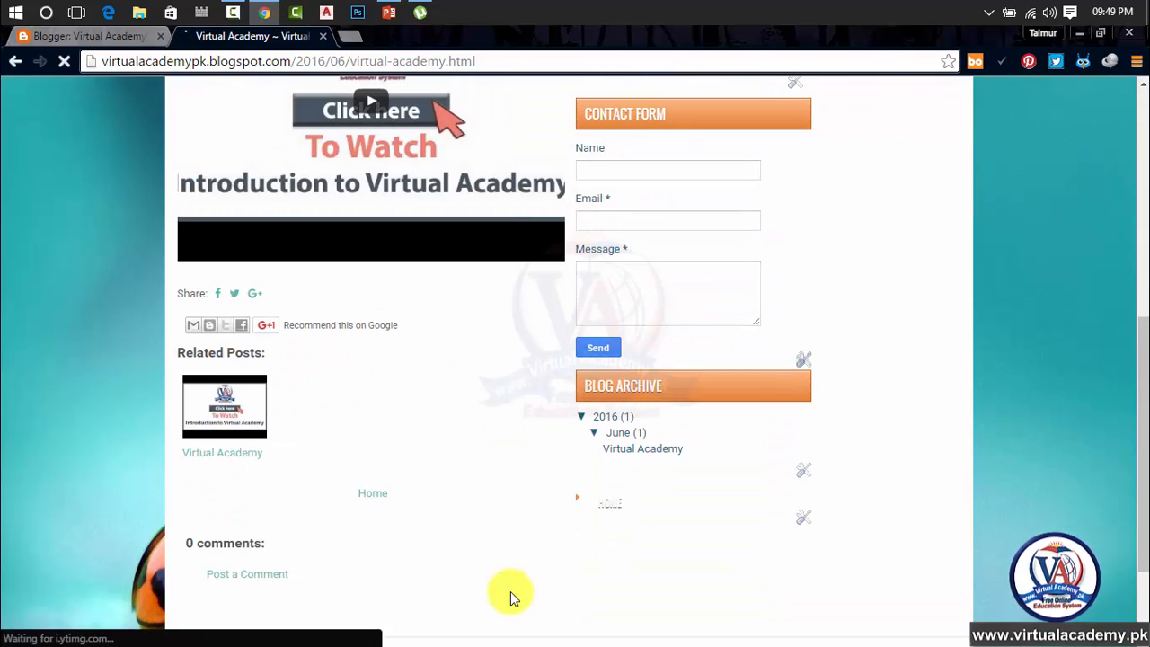
scroll(510, 591, "down", 2)
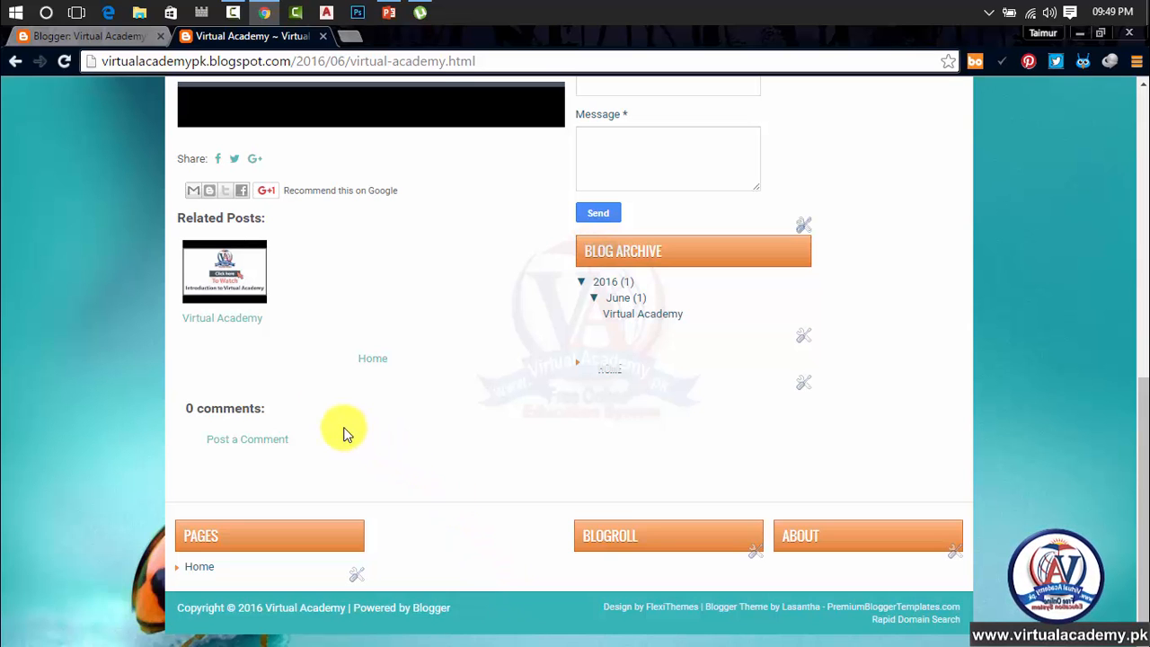
scroll(333, 423, "up", 6)
scroll(323, 417, "down", 6)
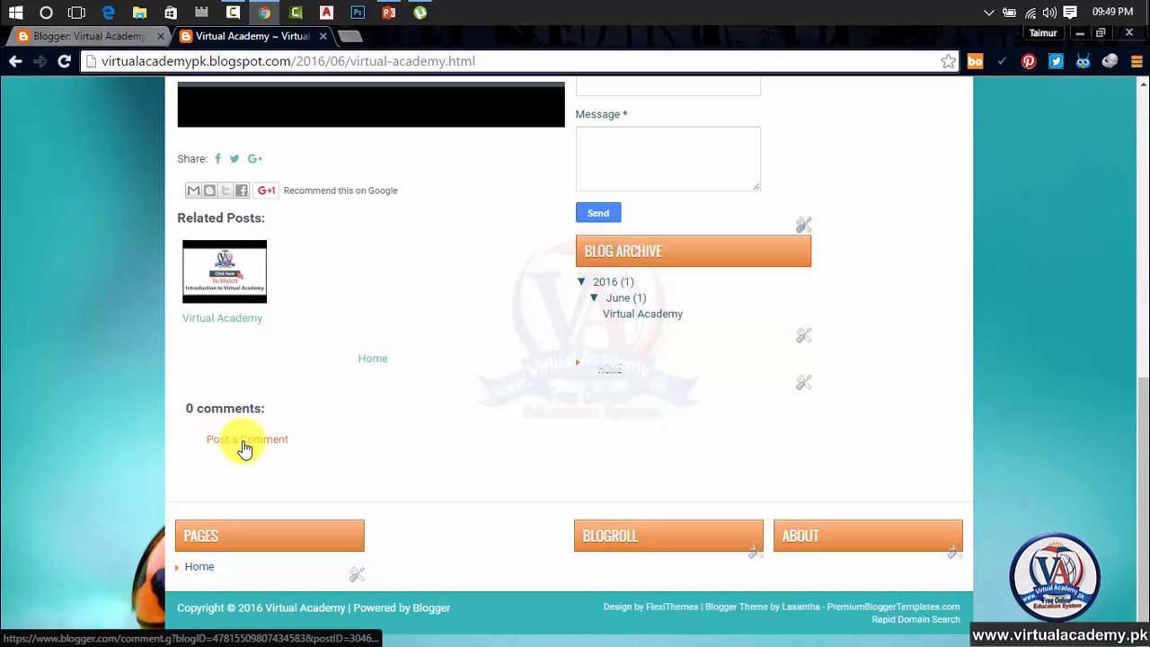
left_click(245, 442)
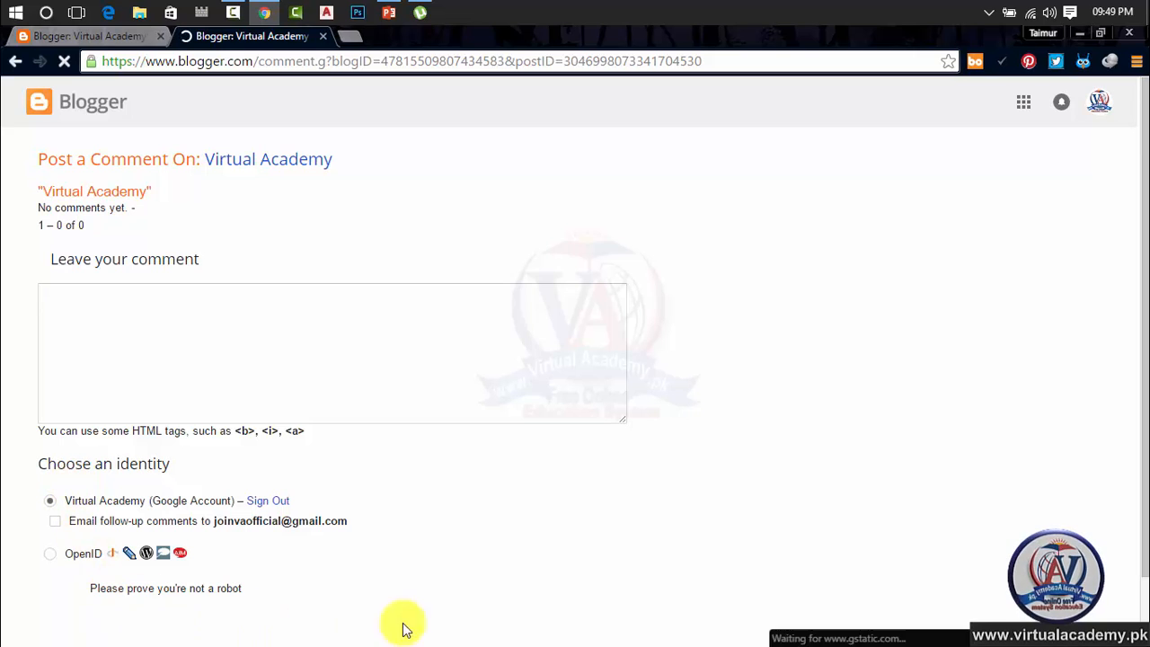
Set the blog's Comment Location to Pop-up window and save the settings
left_click(72, 36)
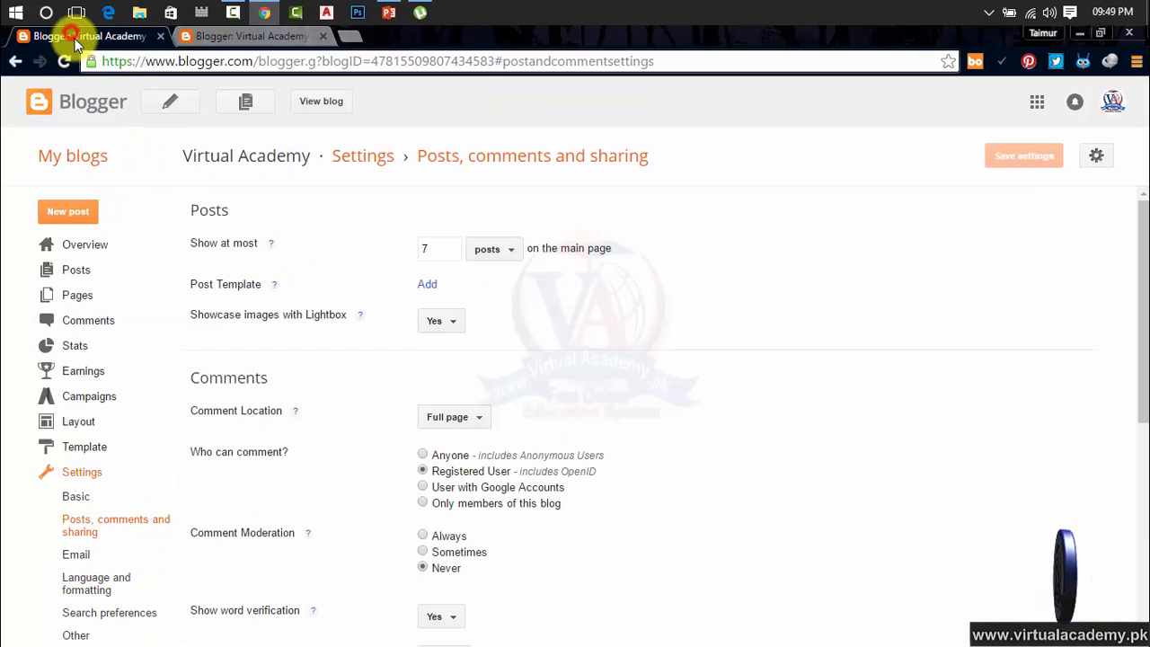
left_click(452, 419)
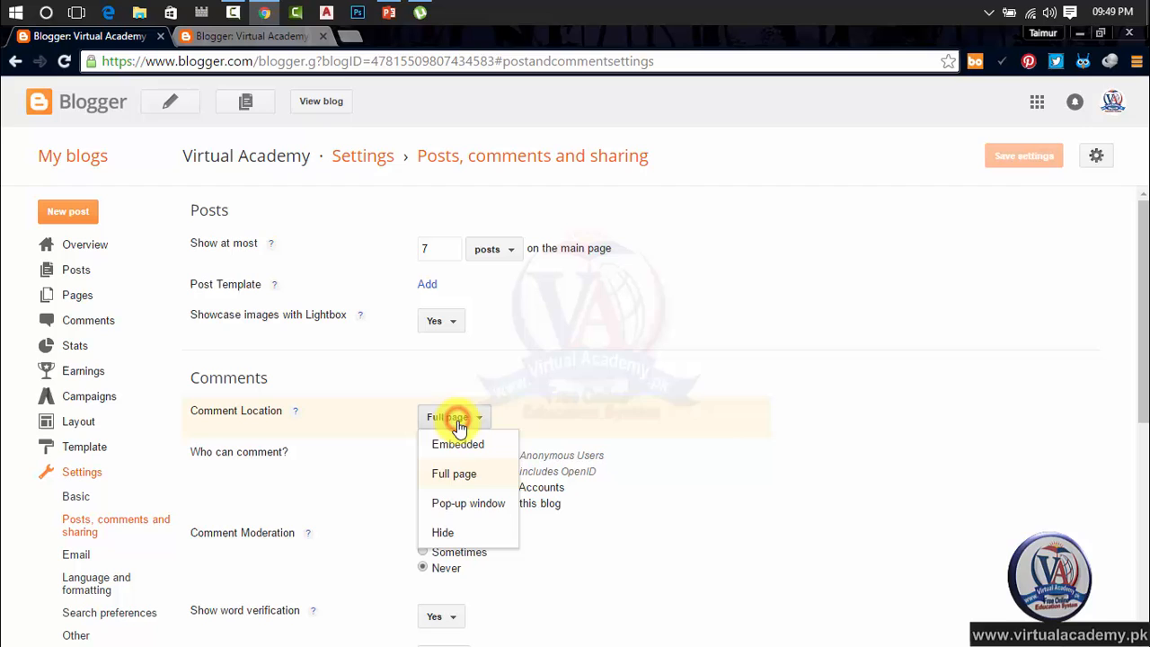
left_click(456, 509)
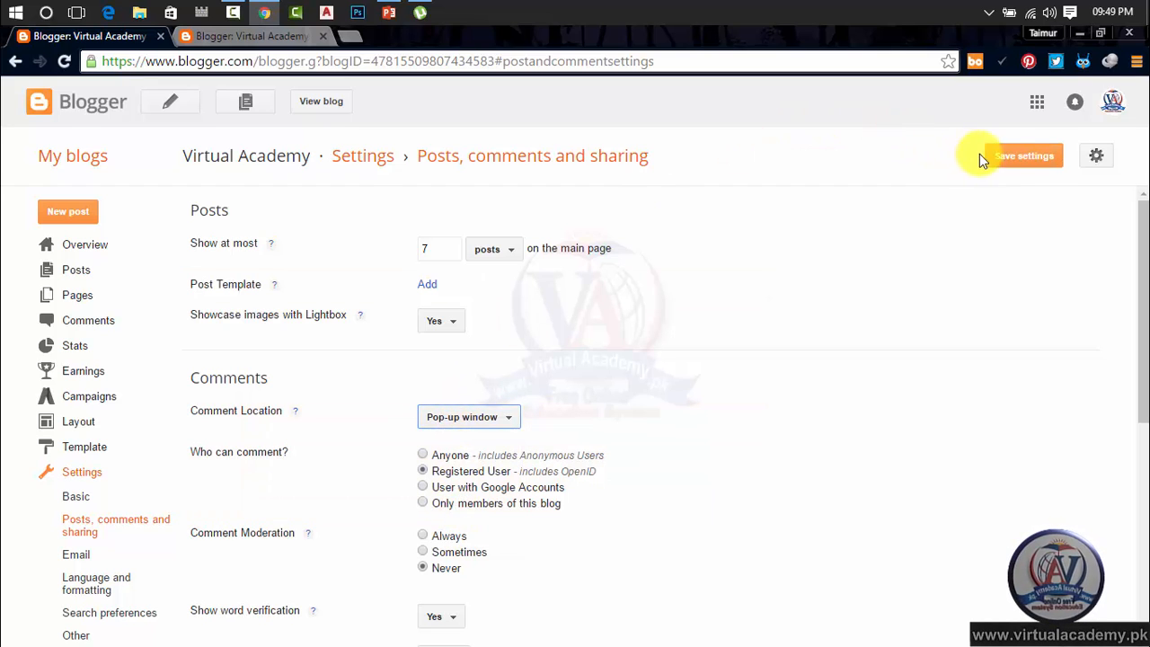
left_click(1011, 155)
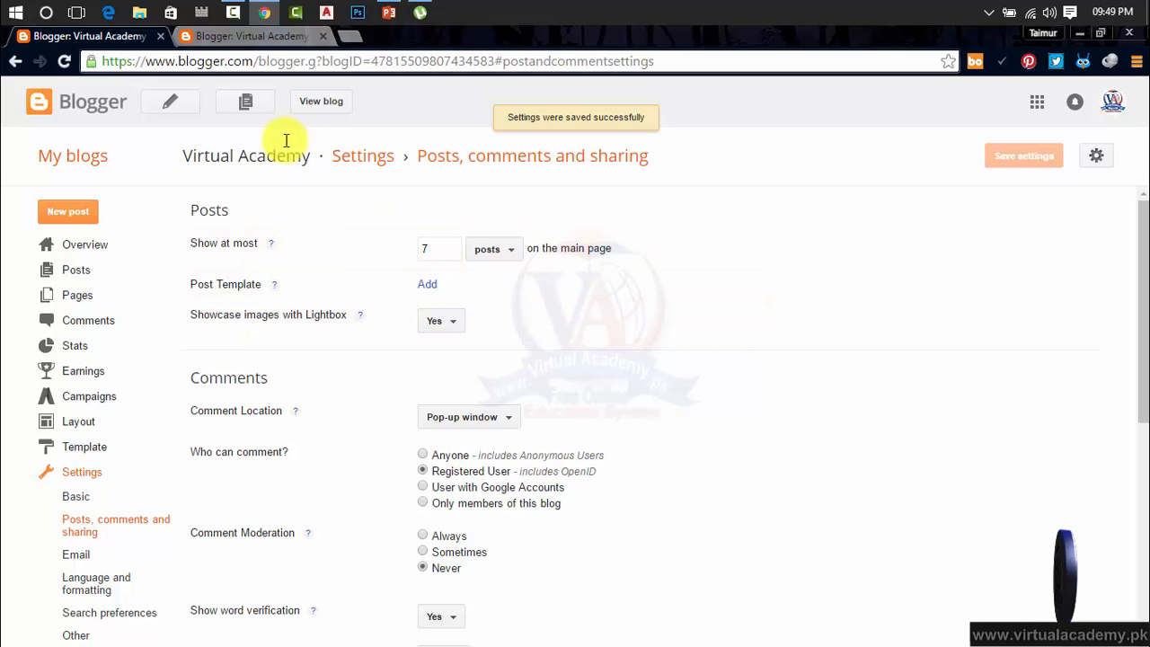
Check how Post a Comment opens from the live Virtual Academy post, and return to the post
left_click(228, 36)
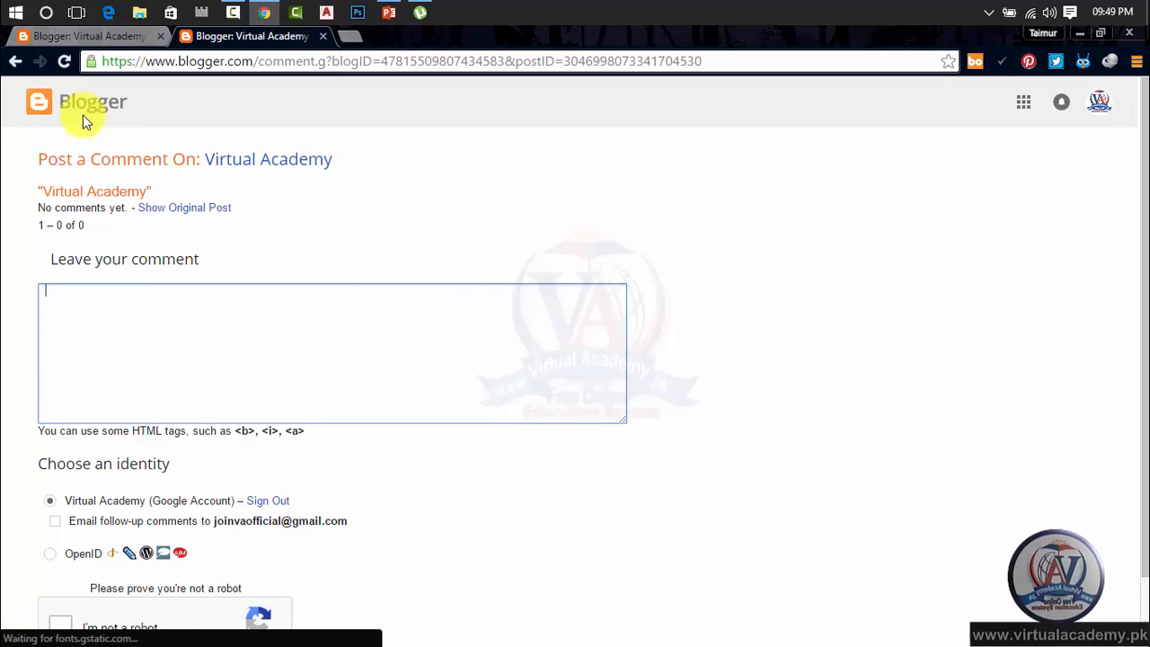
left_click(18, 62)
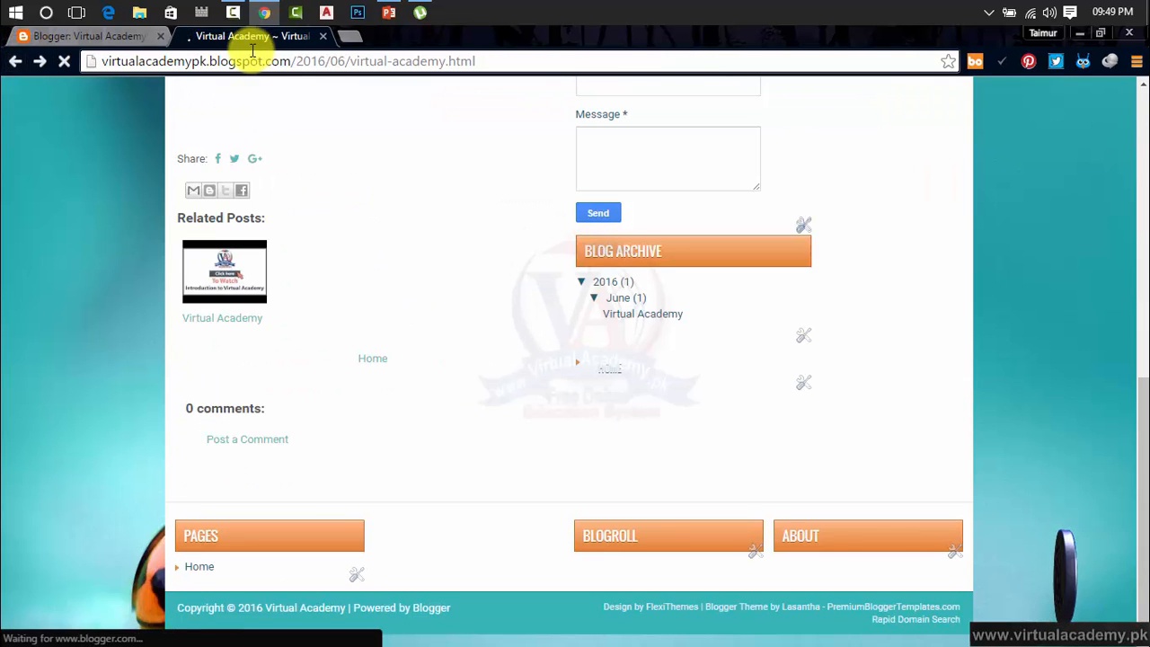
left_click(243, 441)
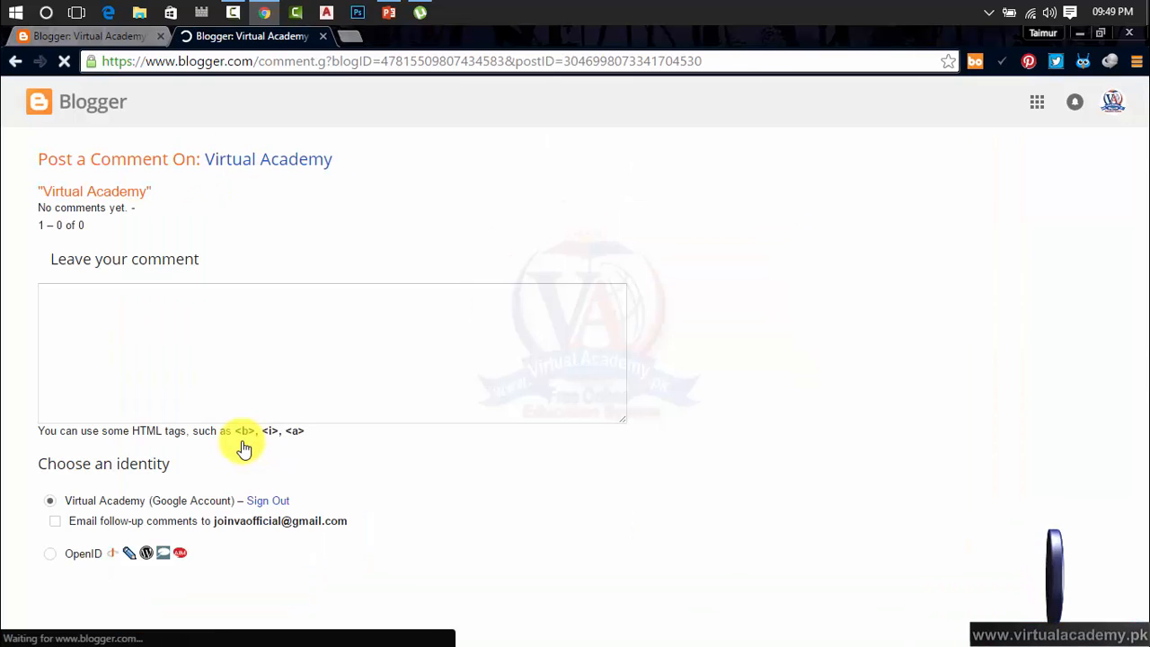
left_click(231, 313)
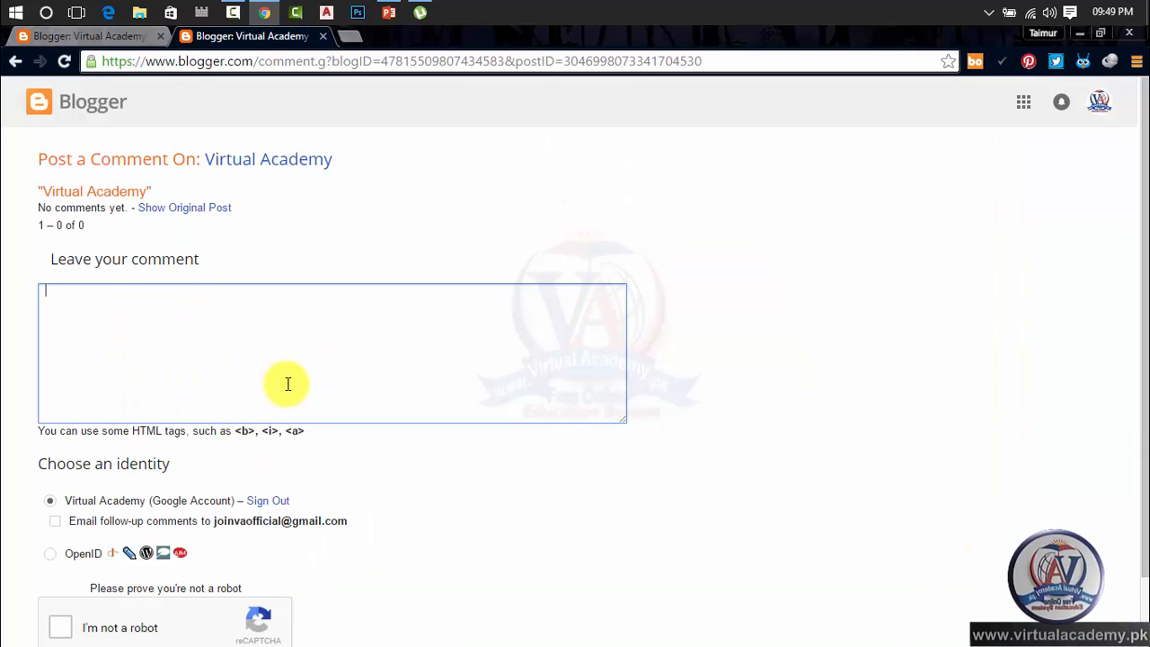
left_click(15, 61)
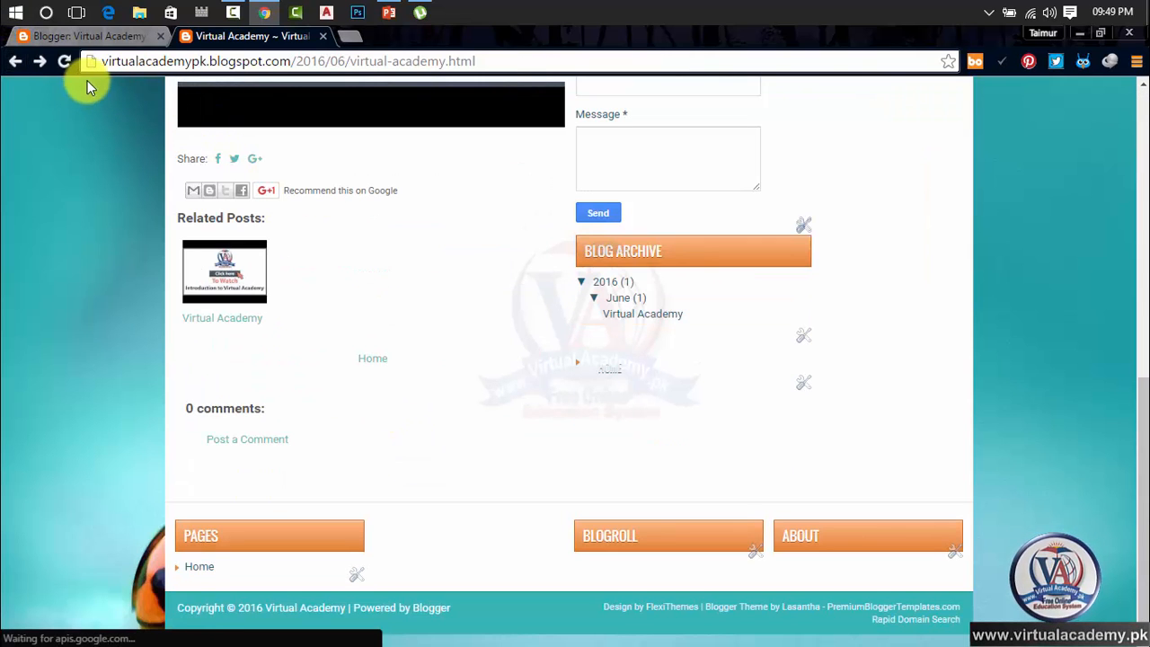
Try the Hide option for the Comment Location on the settings page
left_click(81, 36)
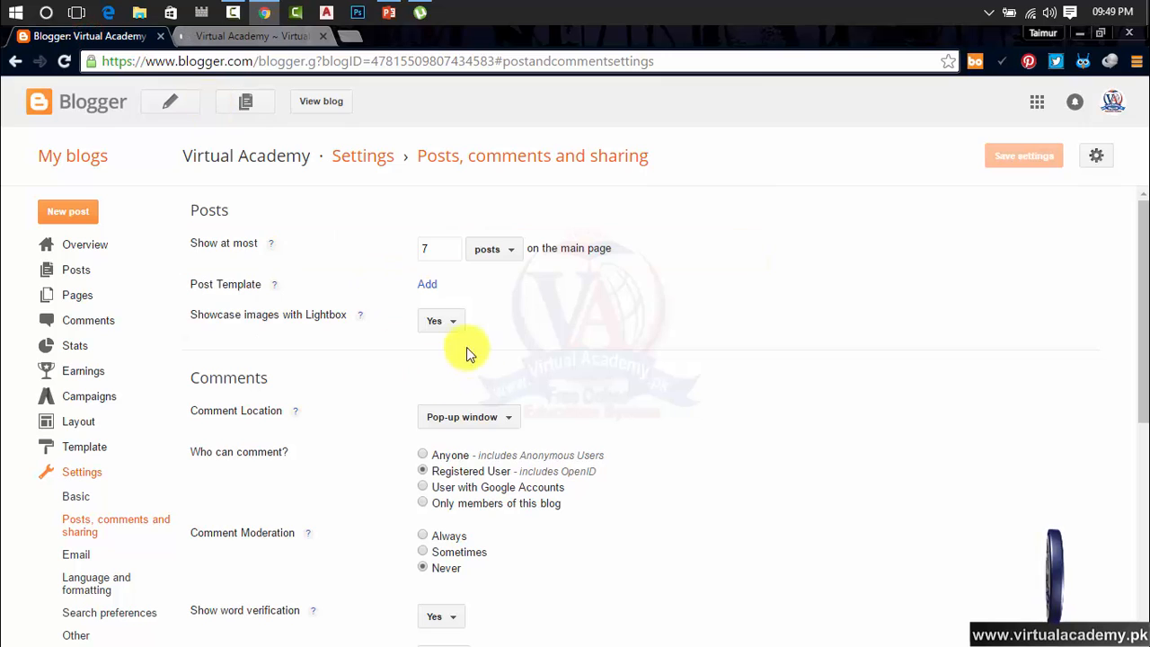
left_click(475, 419)
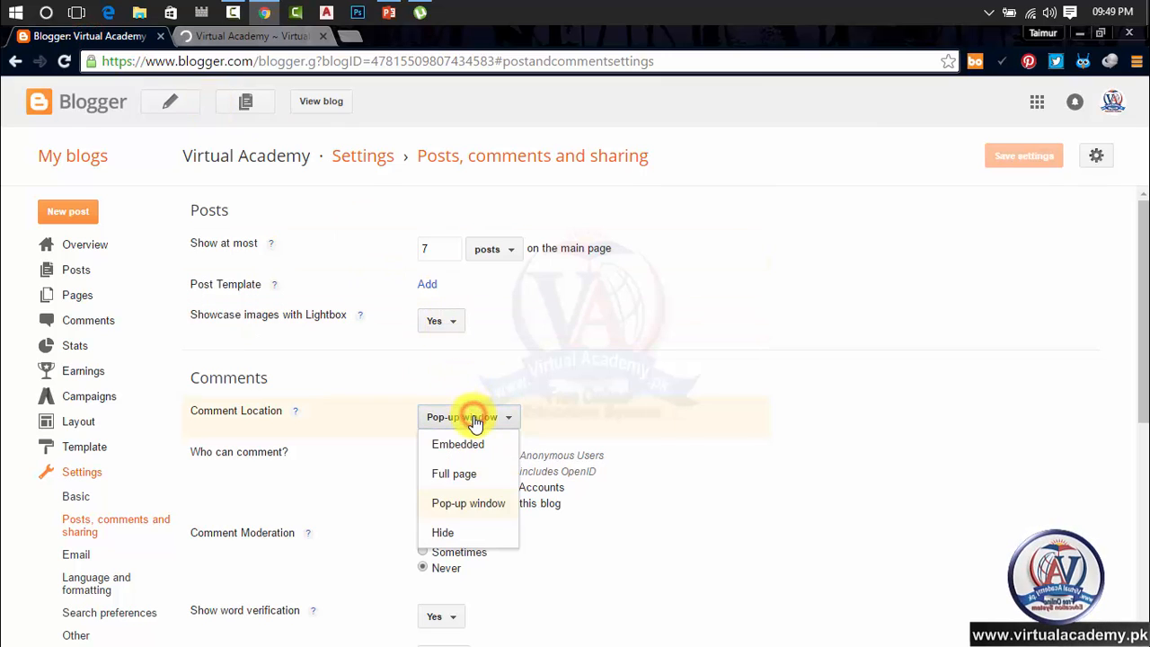
left_click(447, 534)
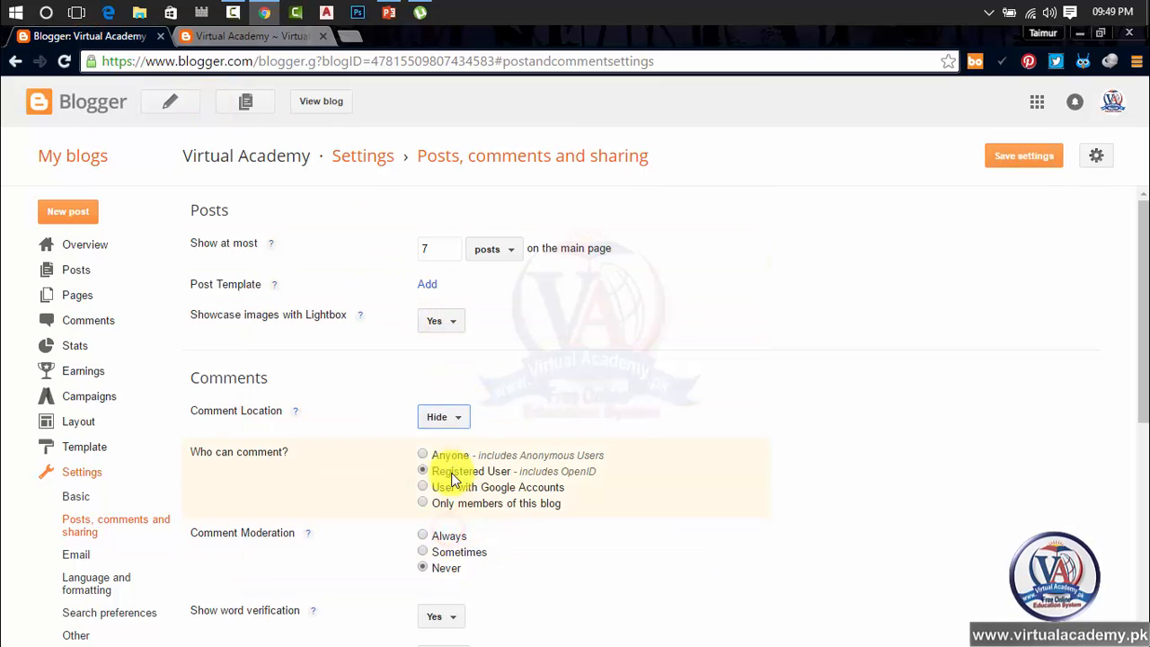
Set the Comment Location to Embedded and save the settings
left_click(438, 420)
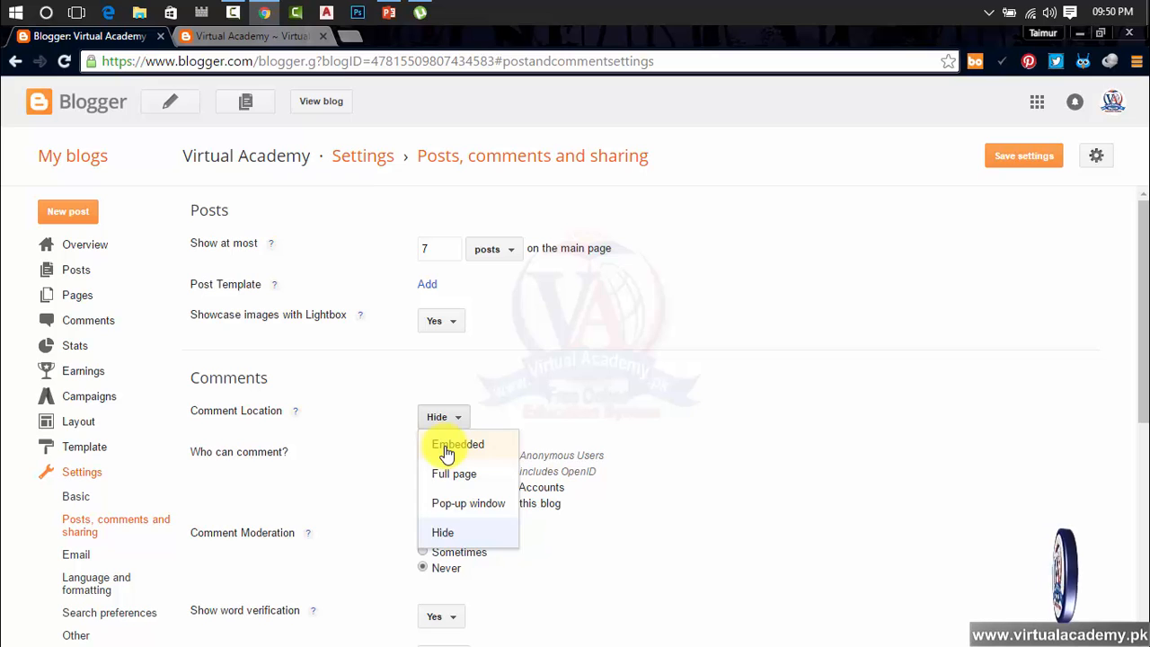
left_click(447, 447)
left_click(1034, 167)
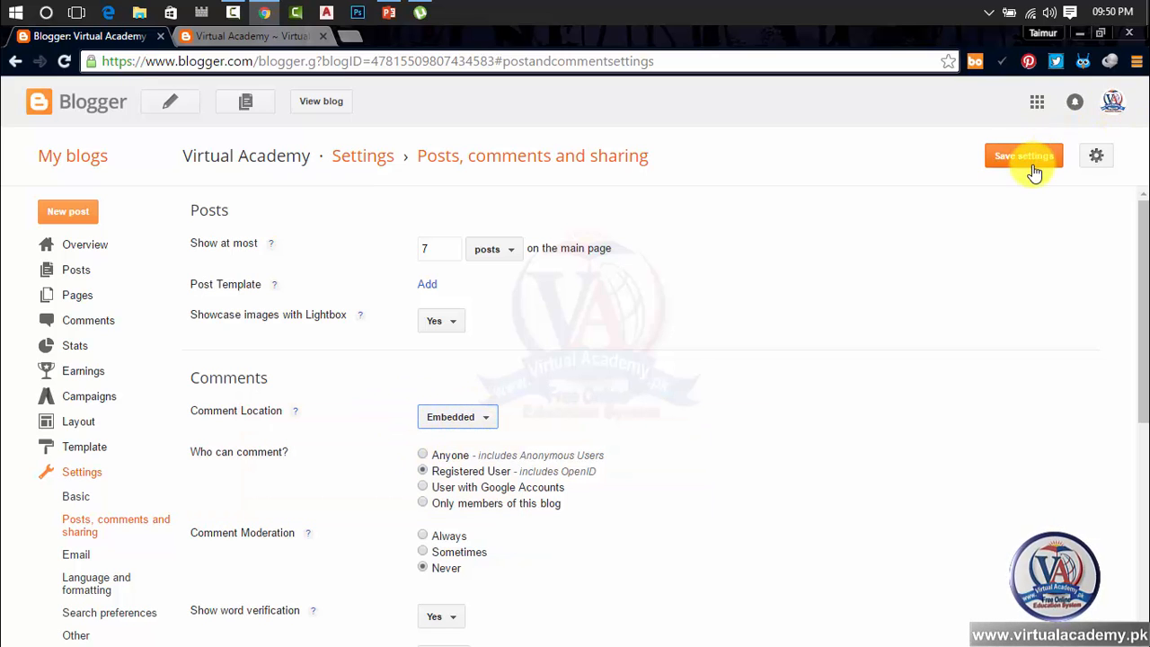
Reload the live Virtual Academy post and examine the comment form below the related posts
left_click(232, 41)
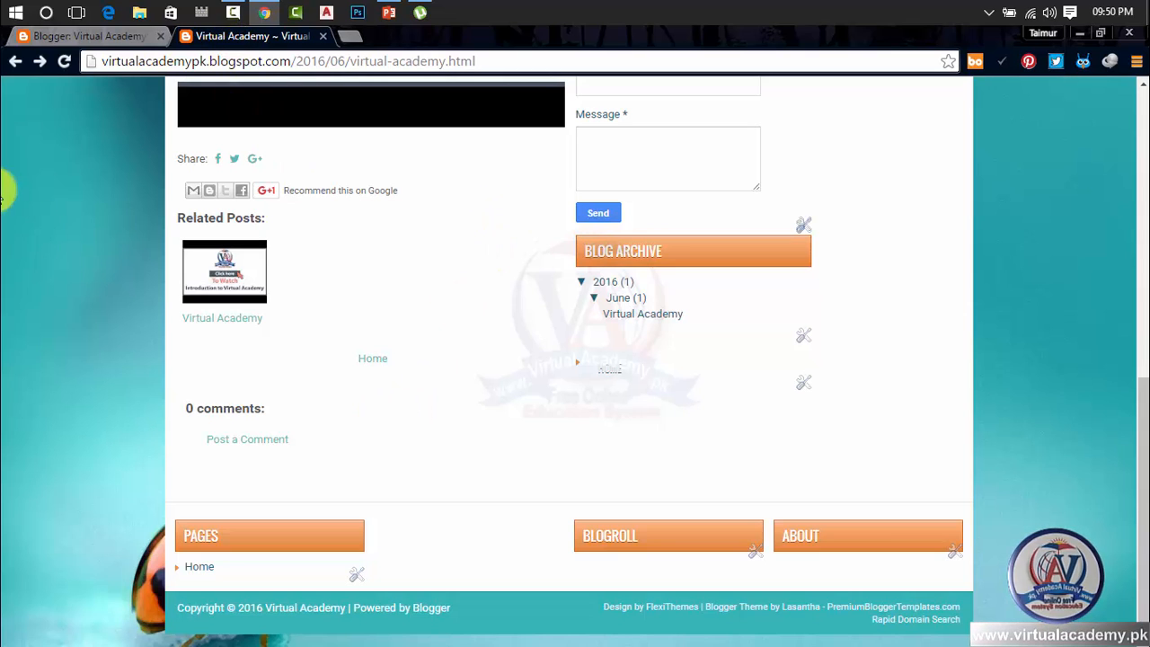
left_click(61, 65)
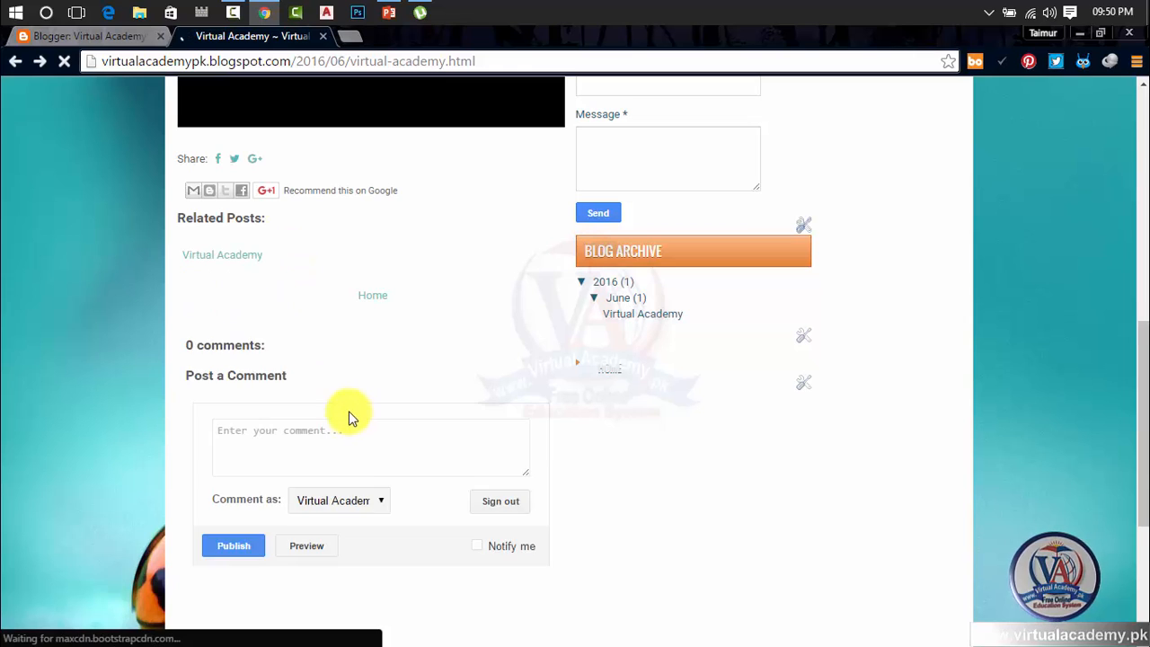
left_click(224, 496)
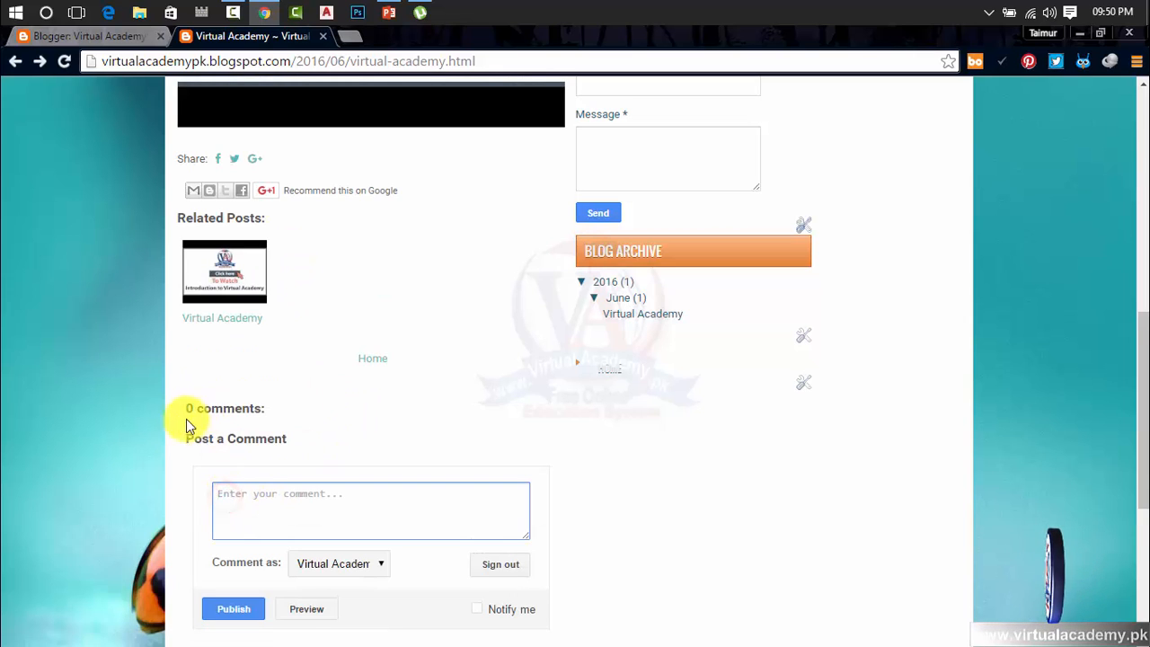
scroll(373, 517, "down", 5)
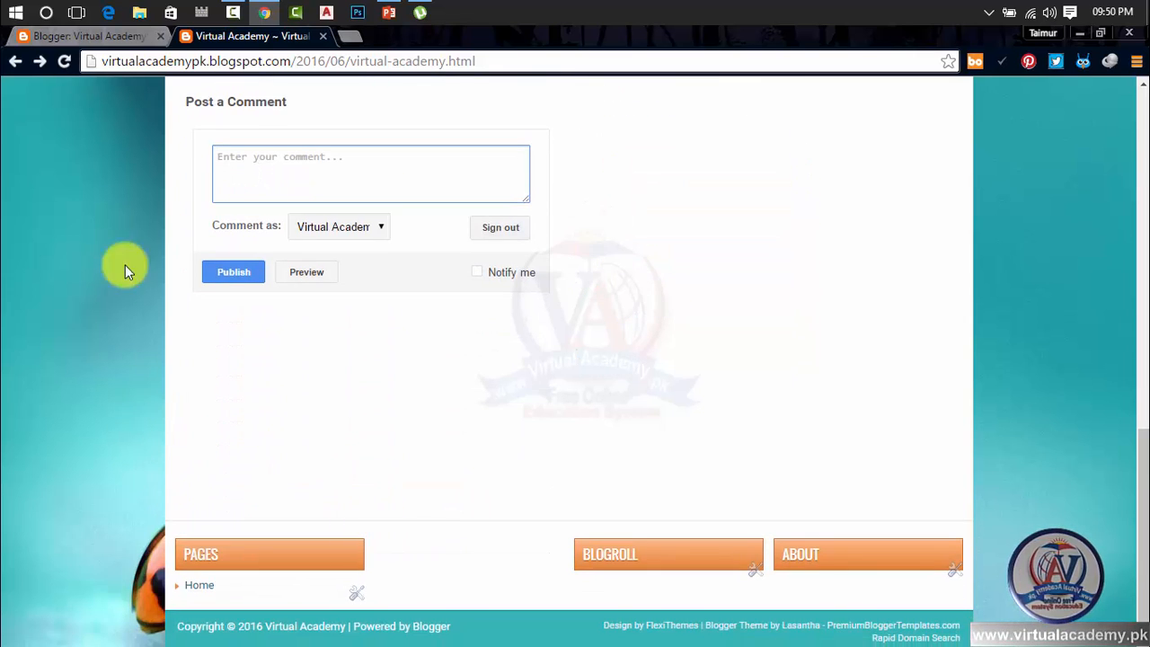
Go through the Who can comment options on the settings page and set commenting to Anyone
left_click(111, 38)
scroll(575, 392, "down", 2)
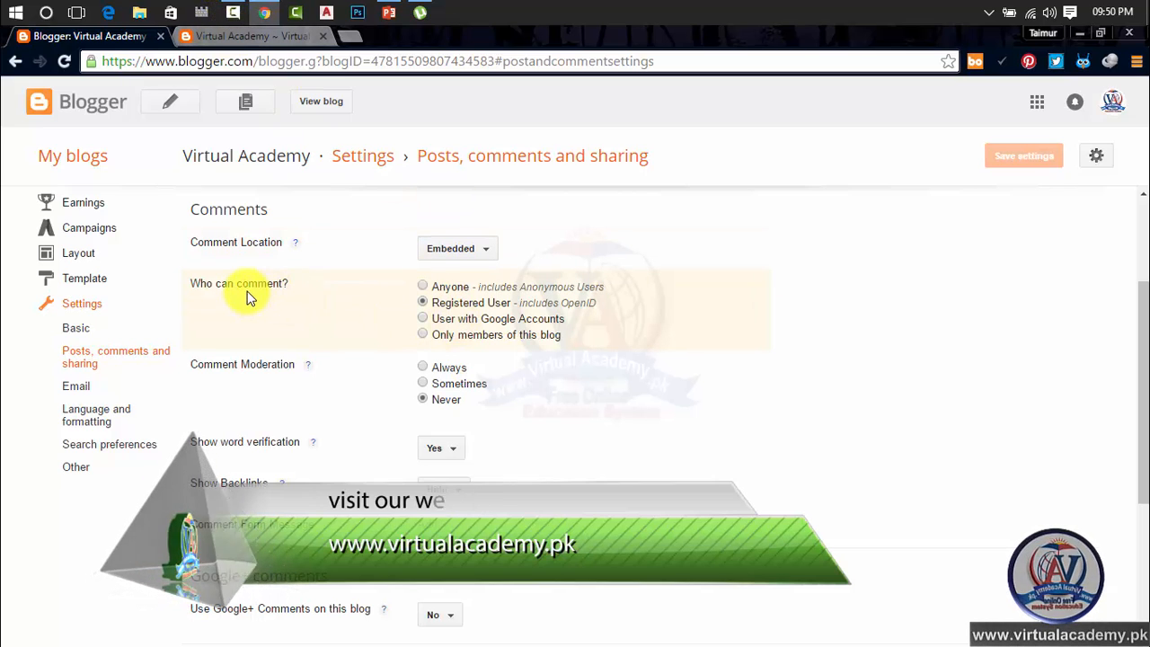
left_click(420, 288)
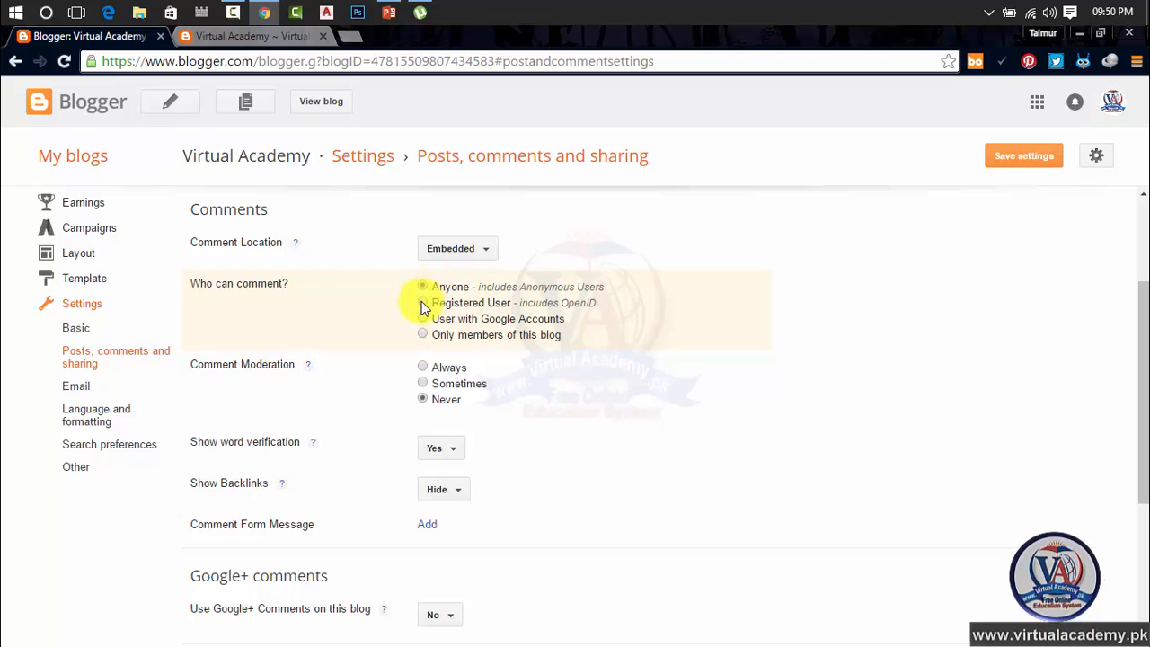
left_click(422, 304)
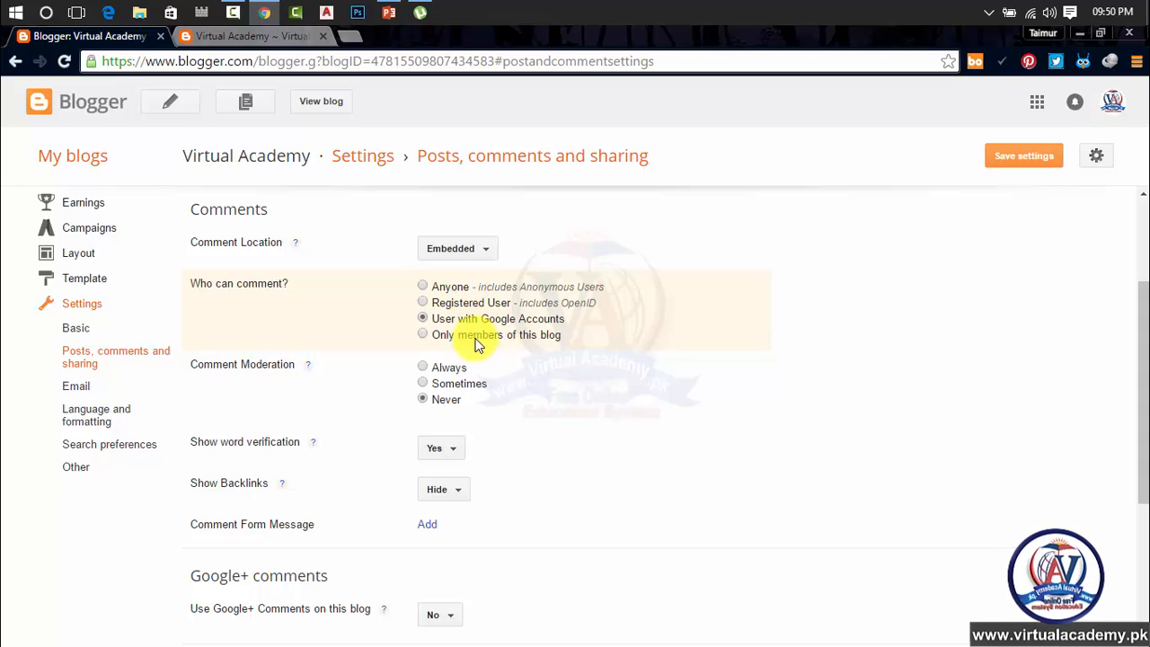
left_click(476, 345)
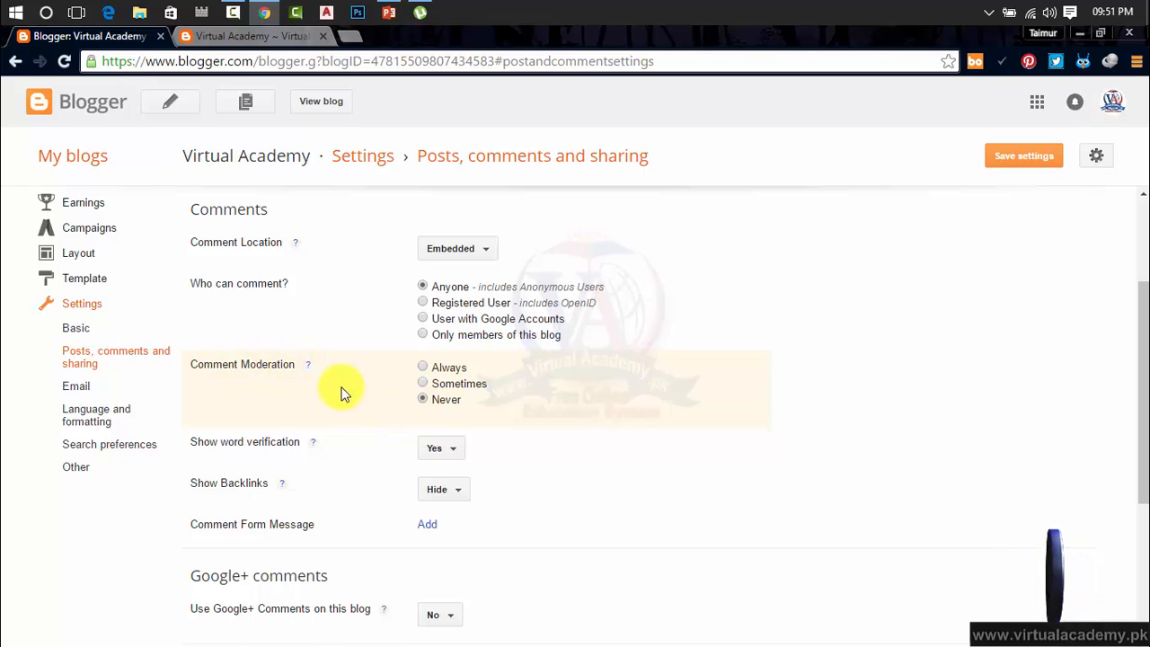
Set Comment Moderation to Always and place the cursor in the Email moderation requests to field
left_click(423, 369)
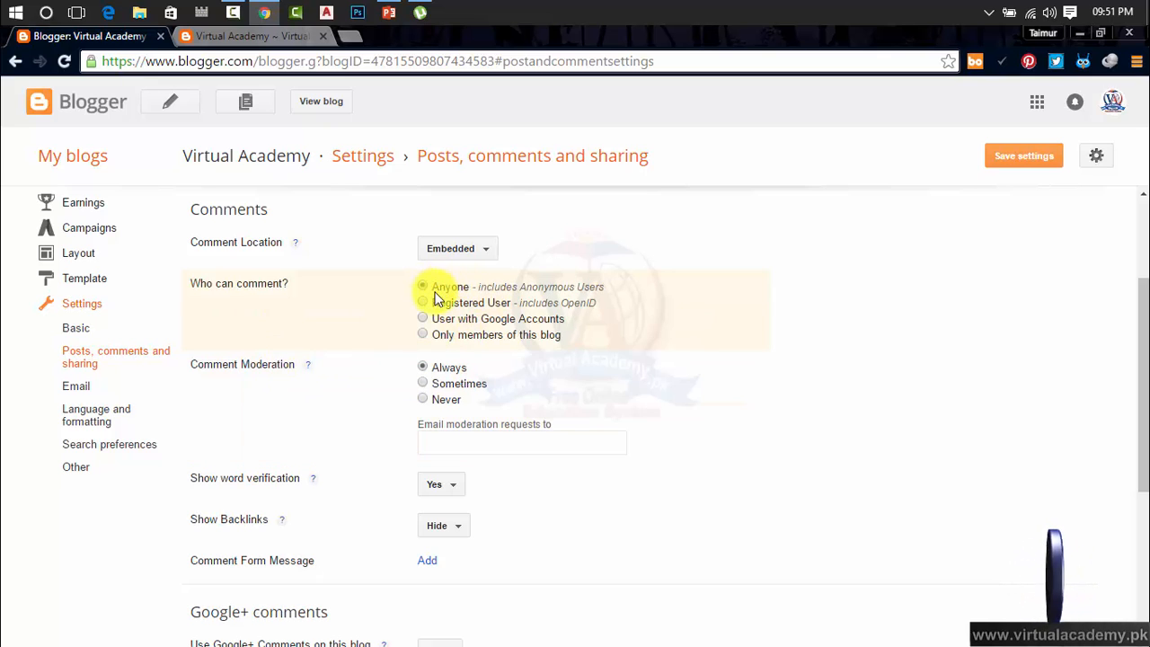
scroll(96, 260, "up", 3)
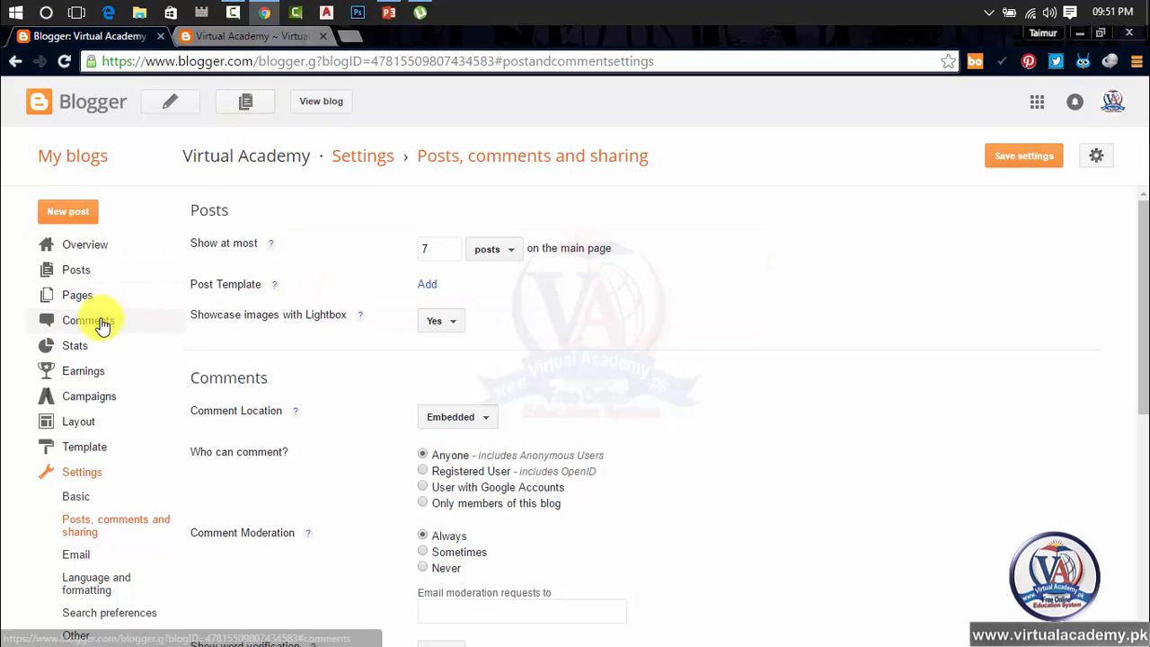
scroll(103, 326, "down", 3)
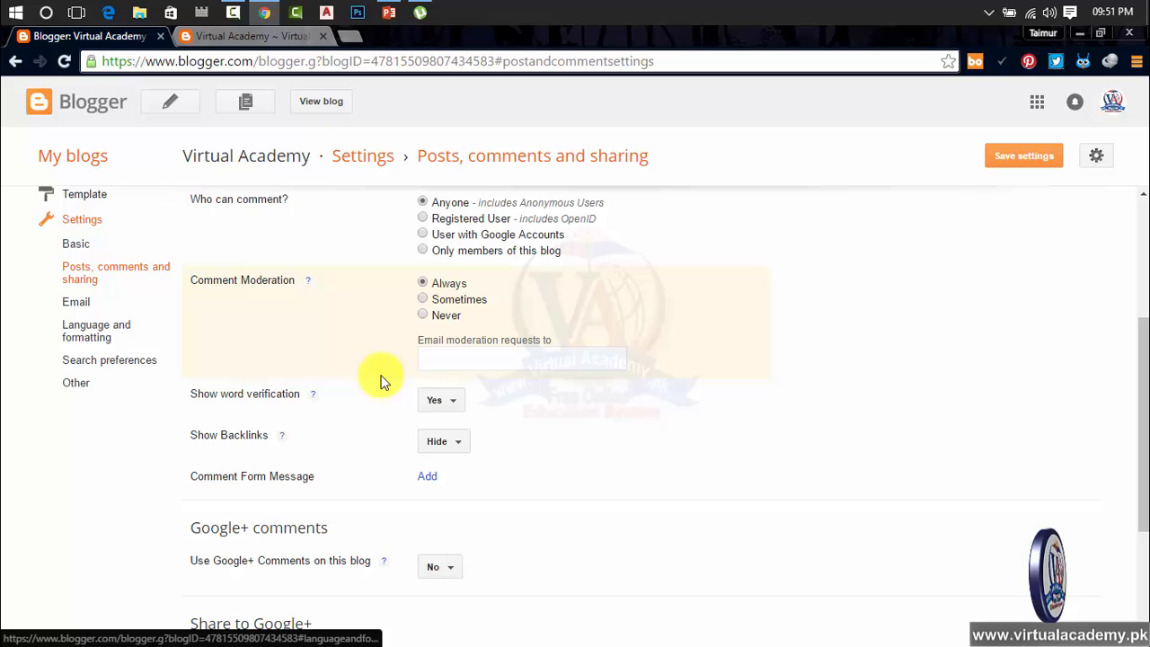
left_click(441, 362)
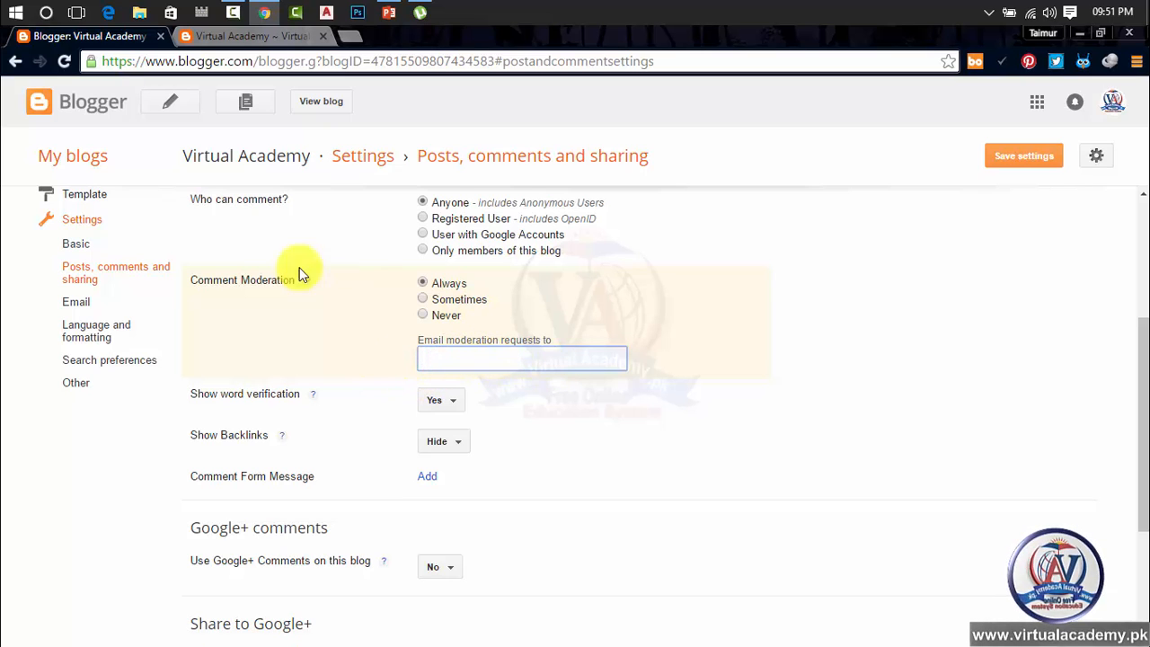
scroll(97, 235, "up", 3)
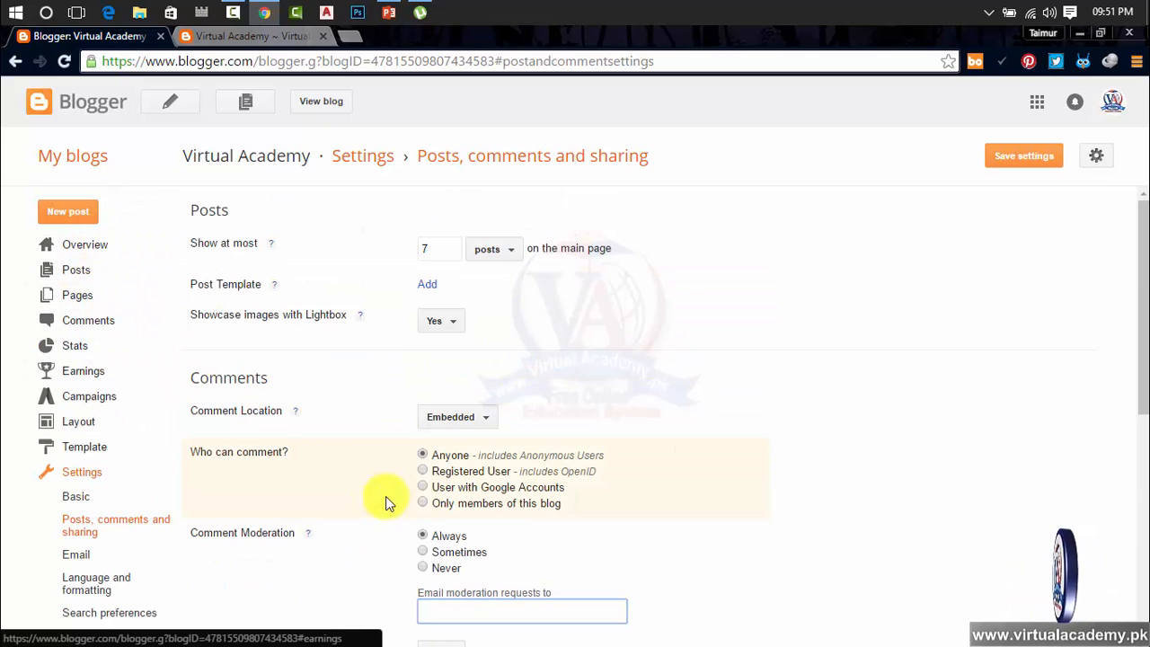
scroll(424, 453, "down", 2)
scroll(424, 454, "down", 1)
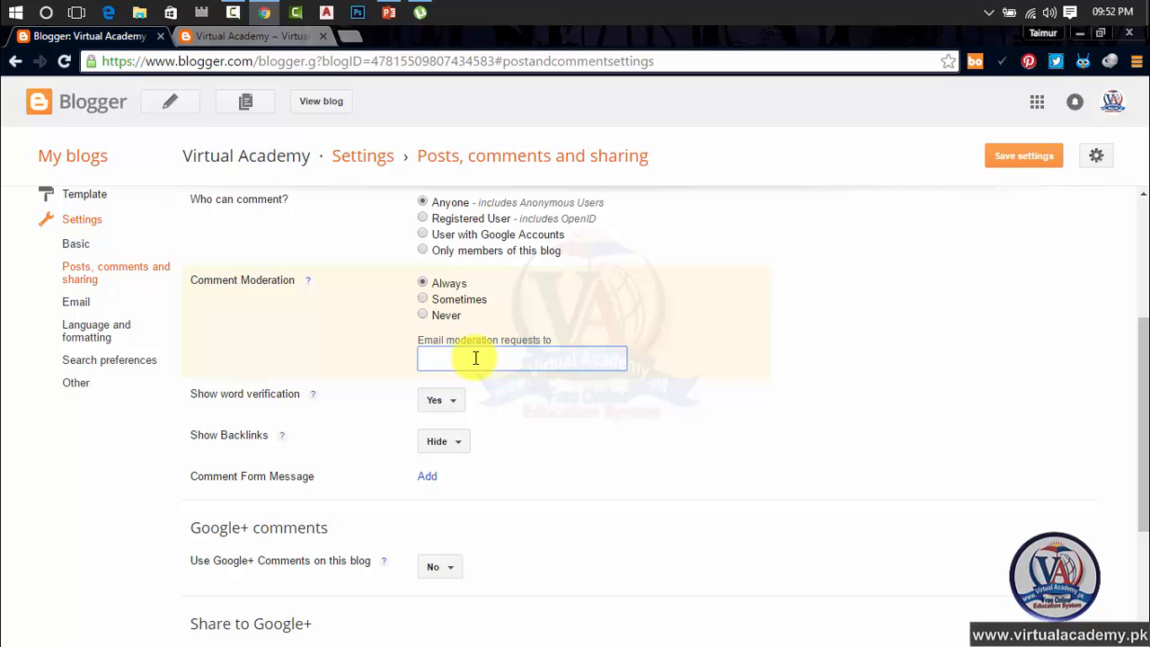
View the live post's comment form, and return to the settings page to review the post and comment options
left_click(219, 38)
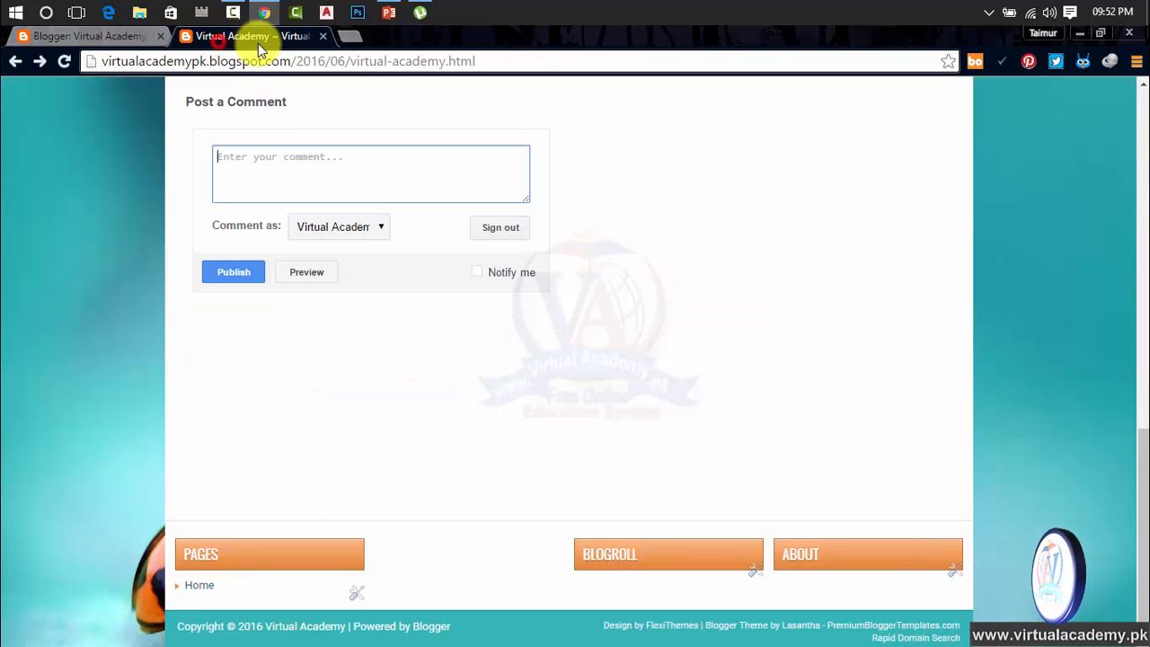
left_click(109, 37)
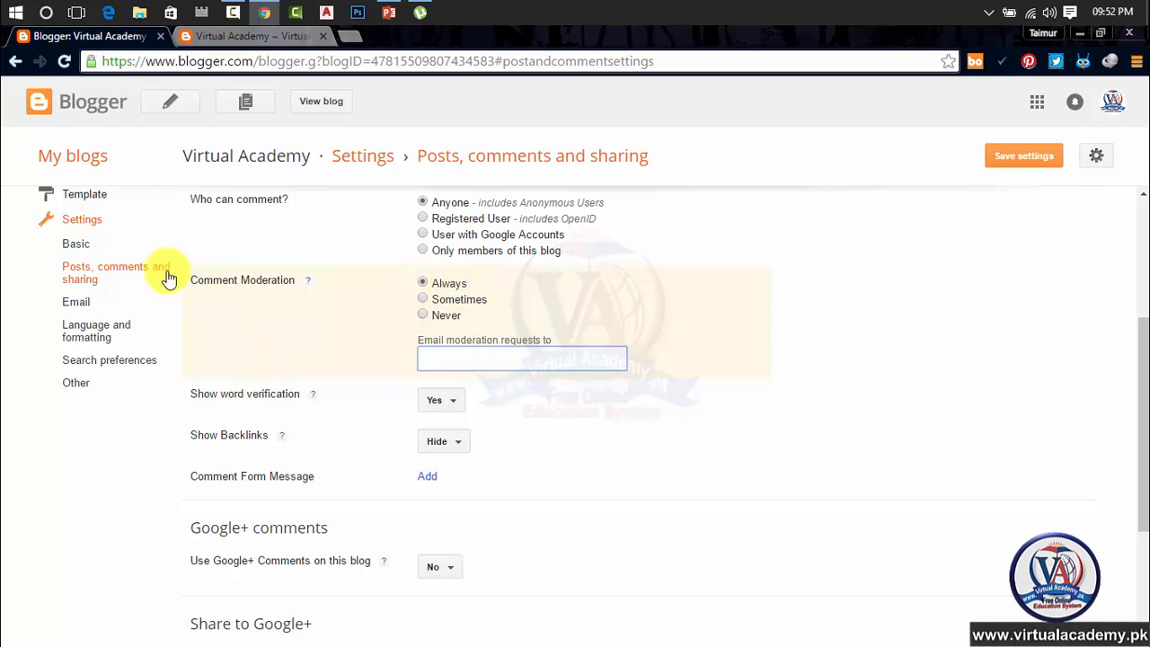
scroll(162, 283, "up", 3)
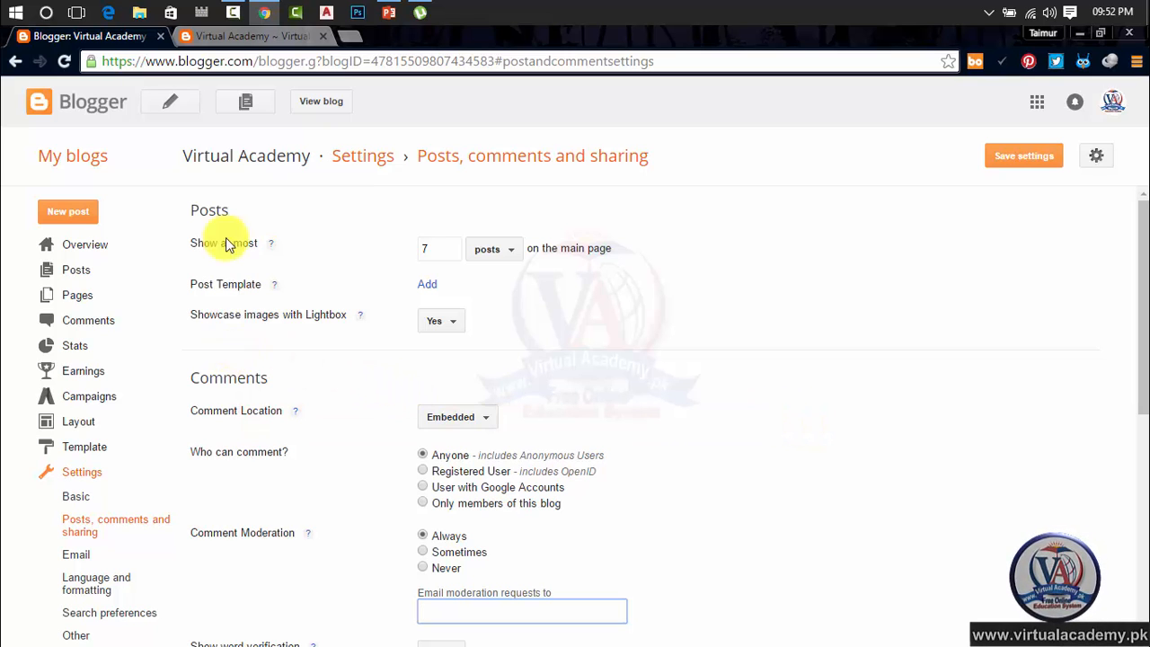
Examine the comment form and related posts on the live Virtual Academy post
left_click(241, 35)
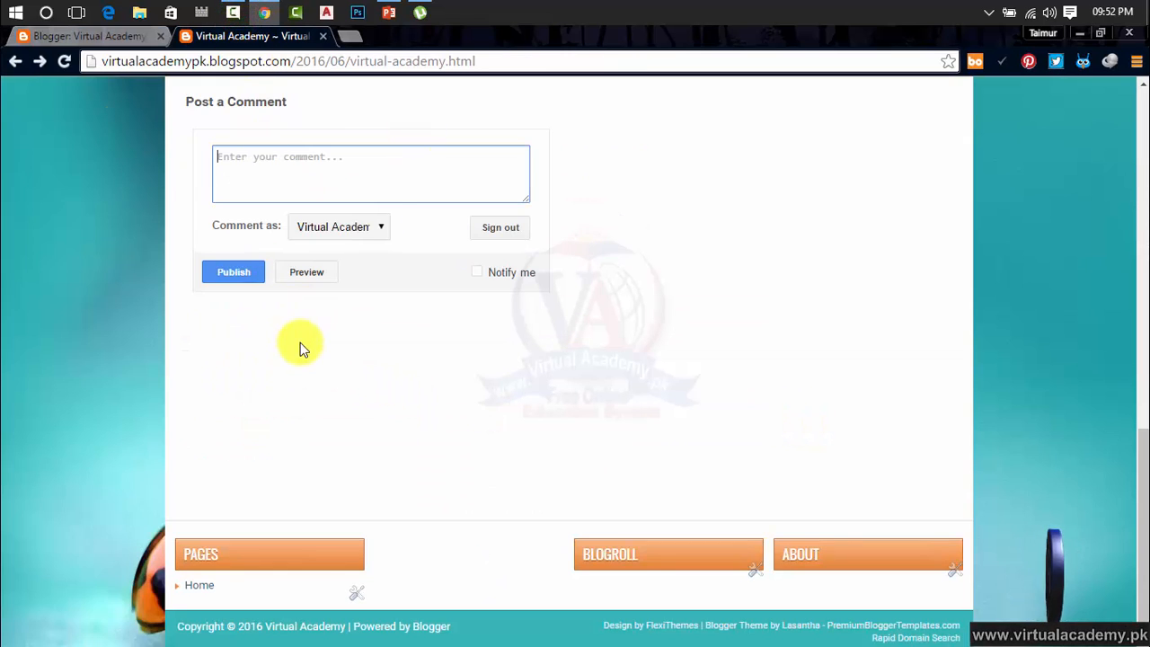
scroll(301, 345, "up", 5)
scroll(301, 344, "down", 5)
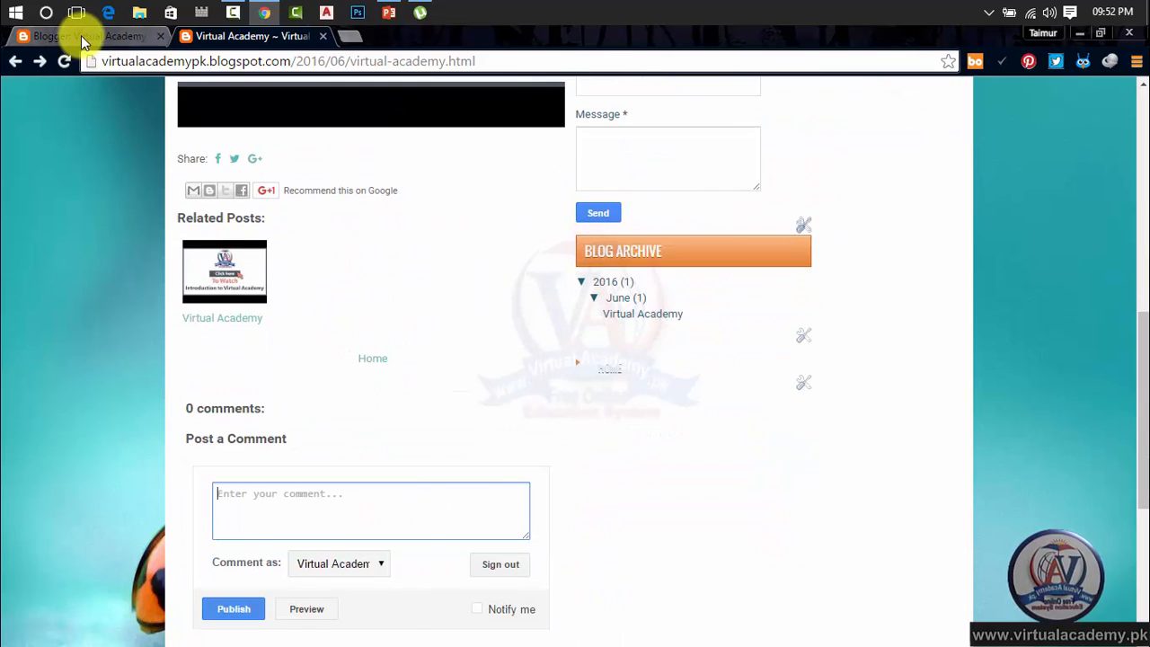
Return to the blog's comment settings and set Show word verification to Yes
left_click(84, 34)
scroll(503, 513, "down", 4)
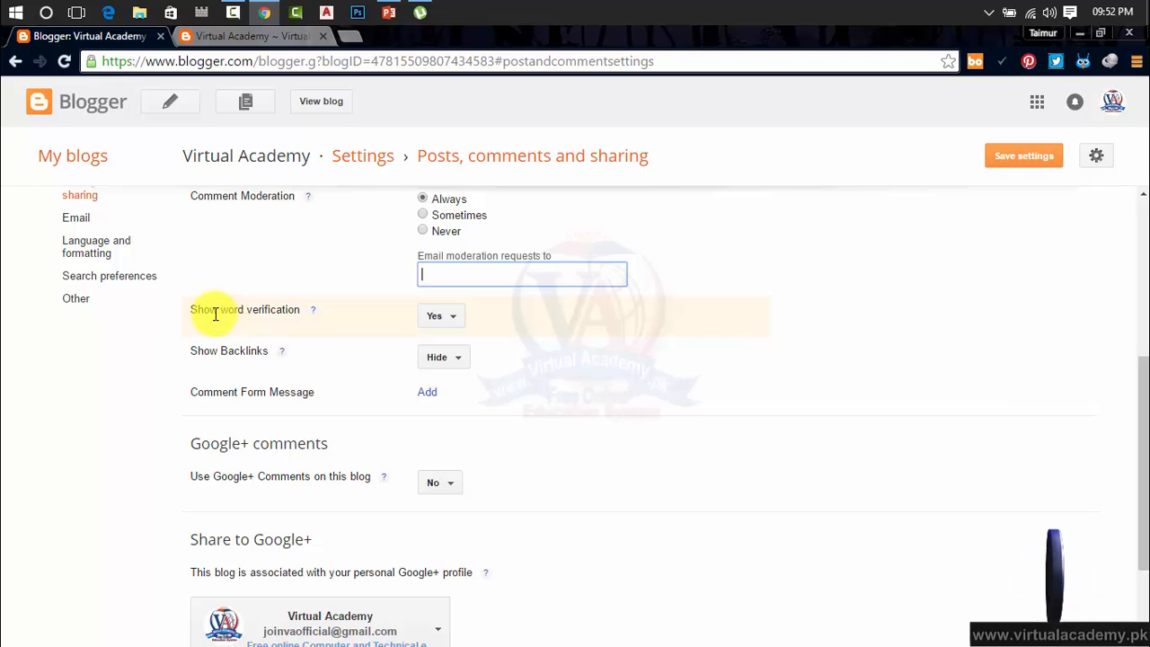
left_click(440, 316)
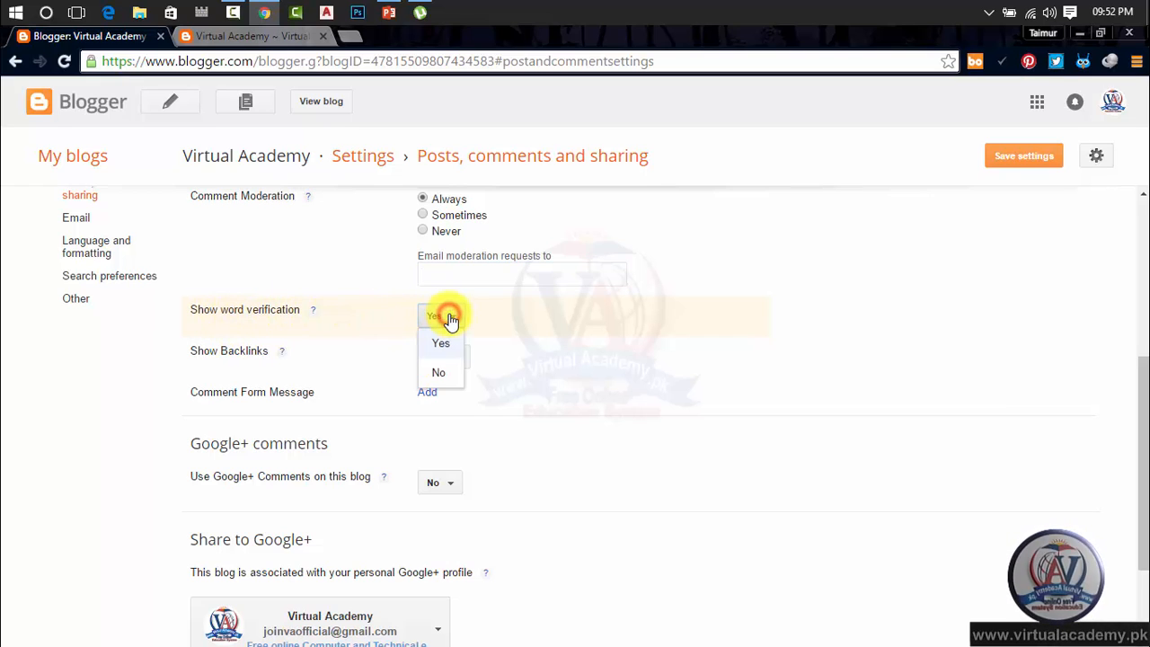
left_click(450, 342)
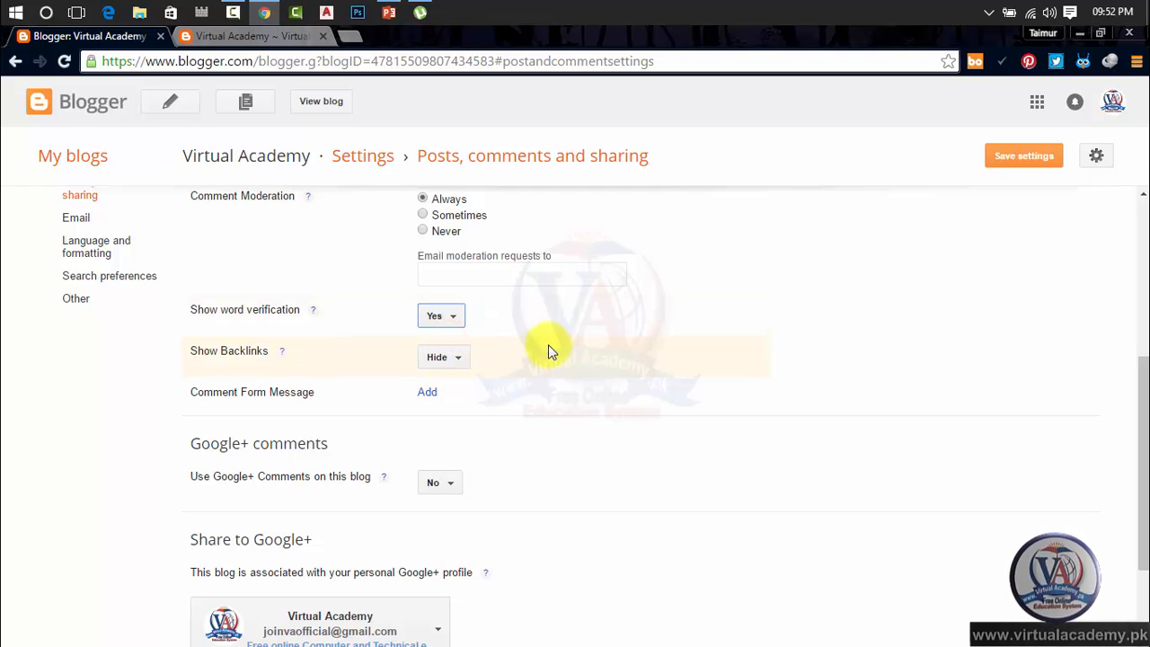
Open virtualacademy.pk in a new tab and examine the captcha field on its Contact page
left_click(355, 41)
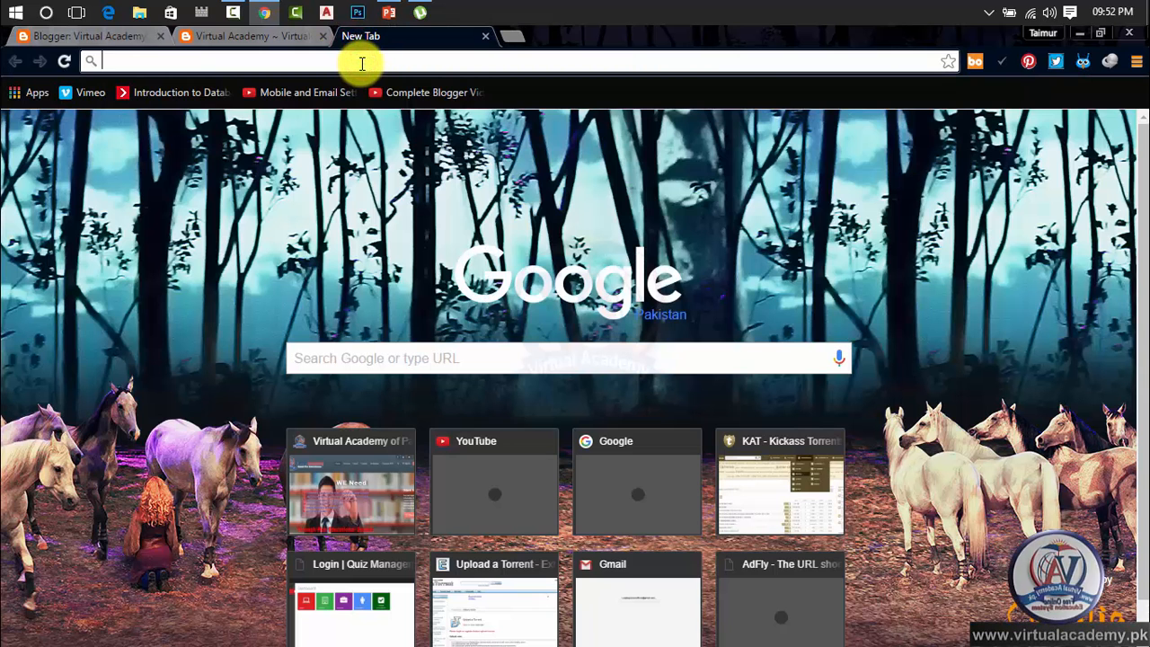
type("v")
key("Return")
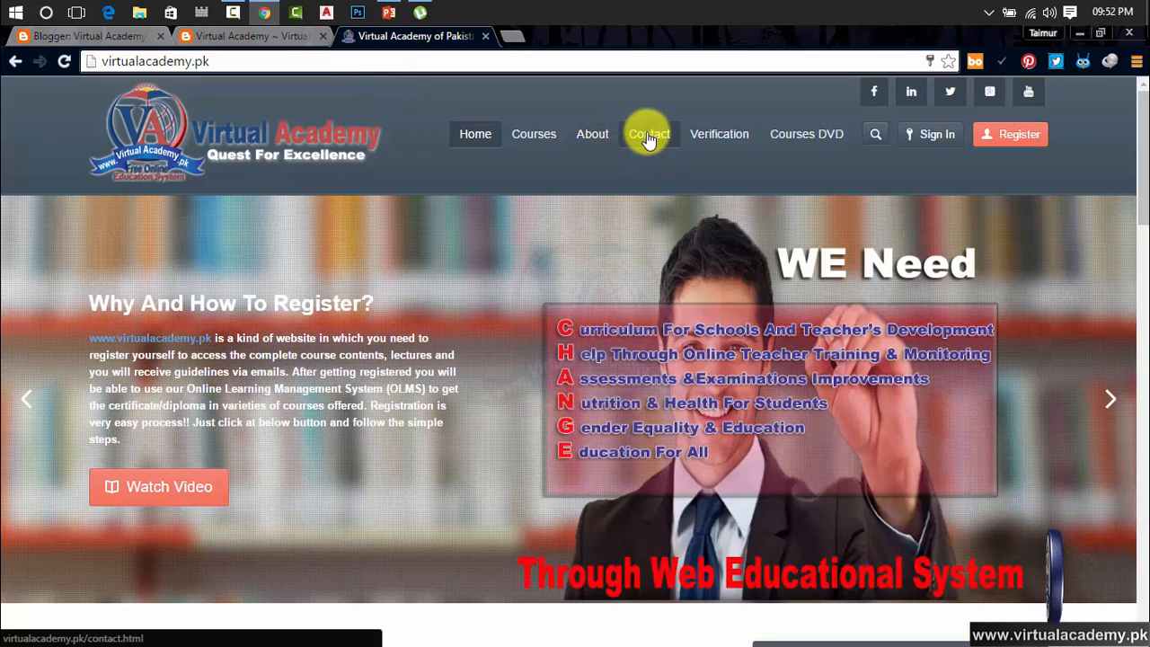
left_click(647, 136)
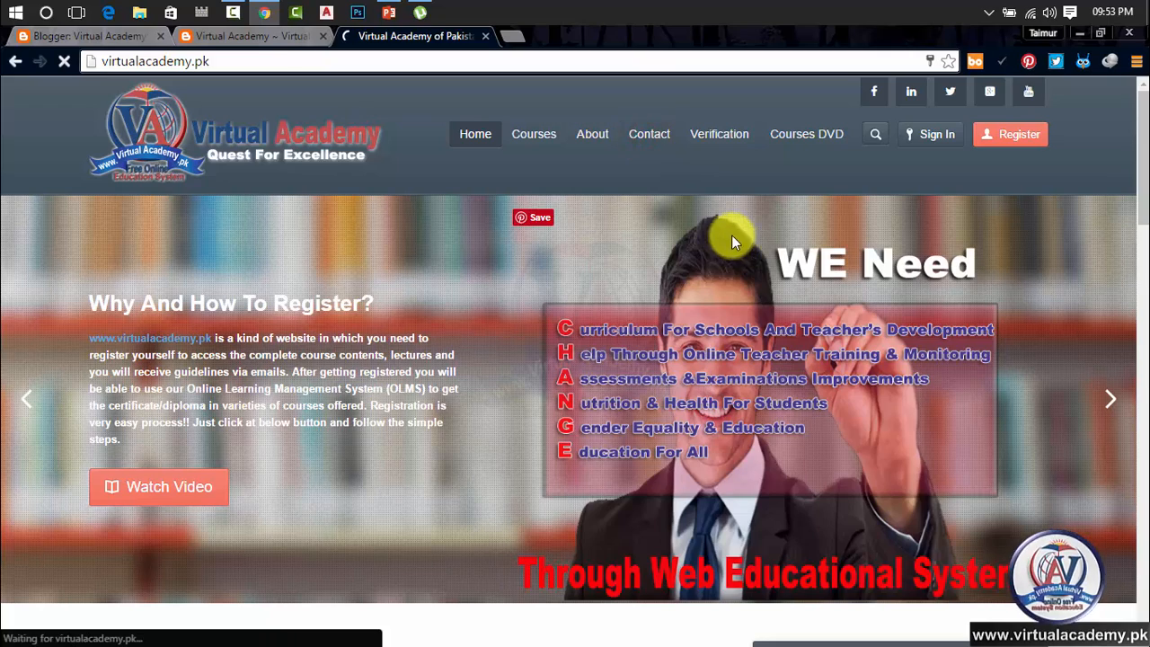
scroll(711, 295, "down", 5)
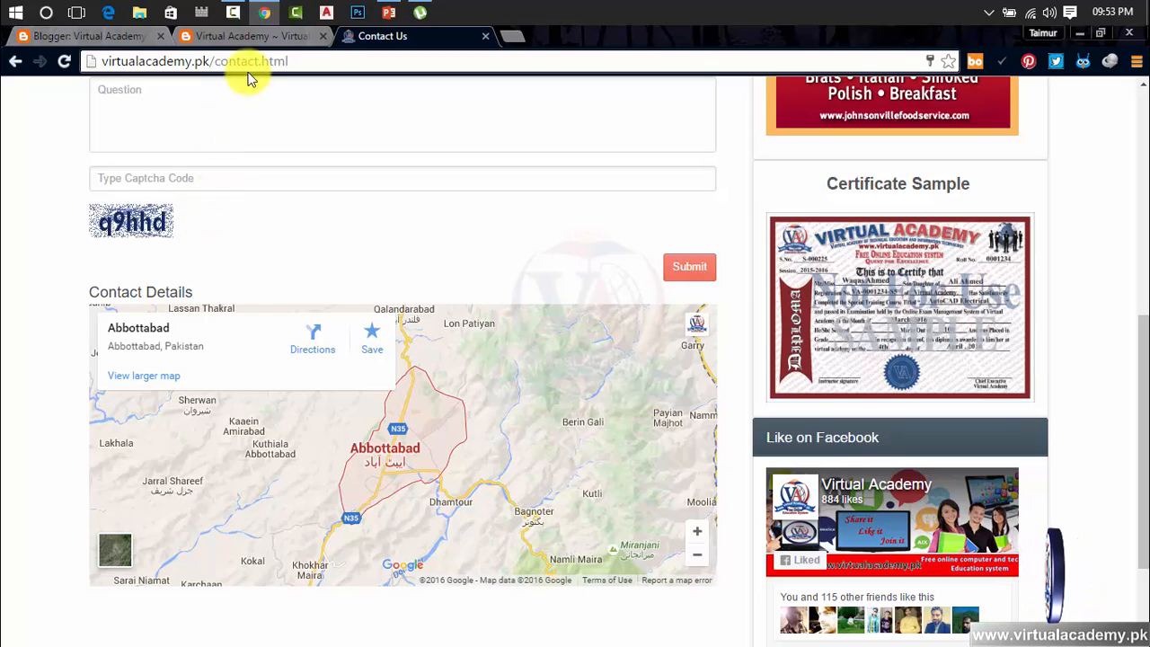
Check the live post's comment form, and review the Show word verification options on the settings page
left_click(242, 37)
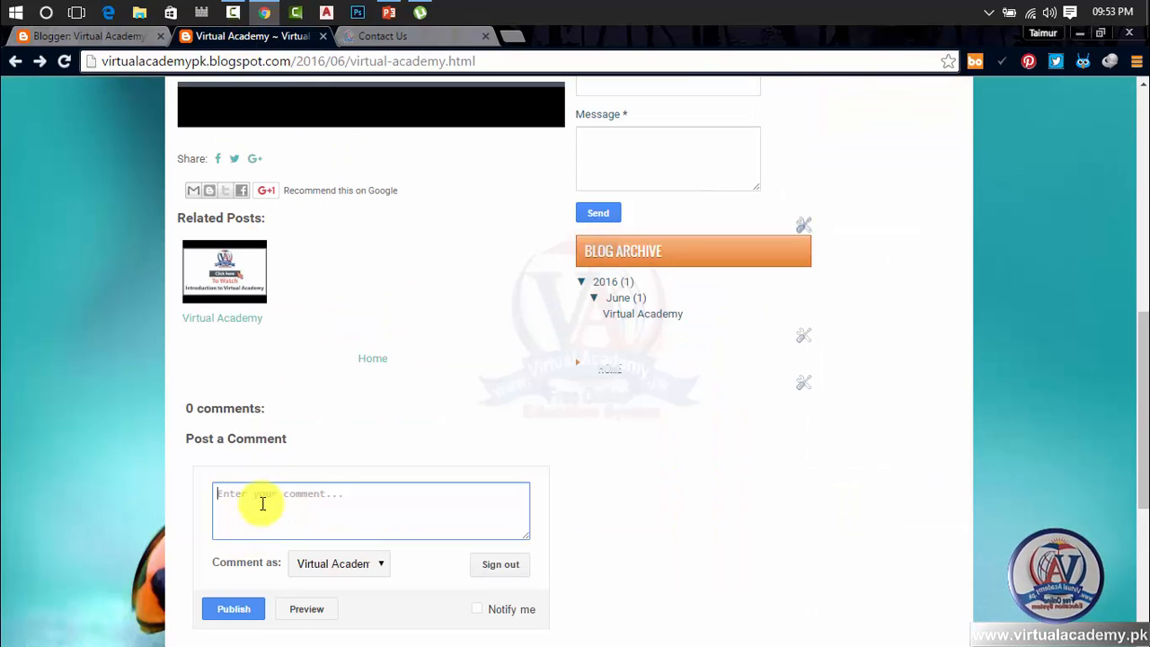
left_click(68, 41)
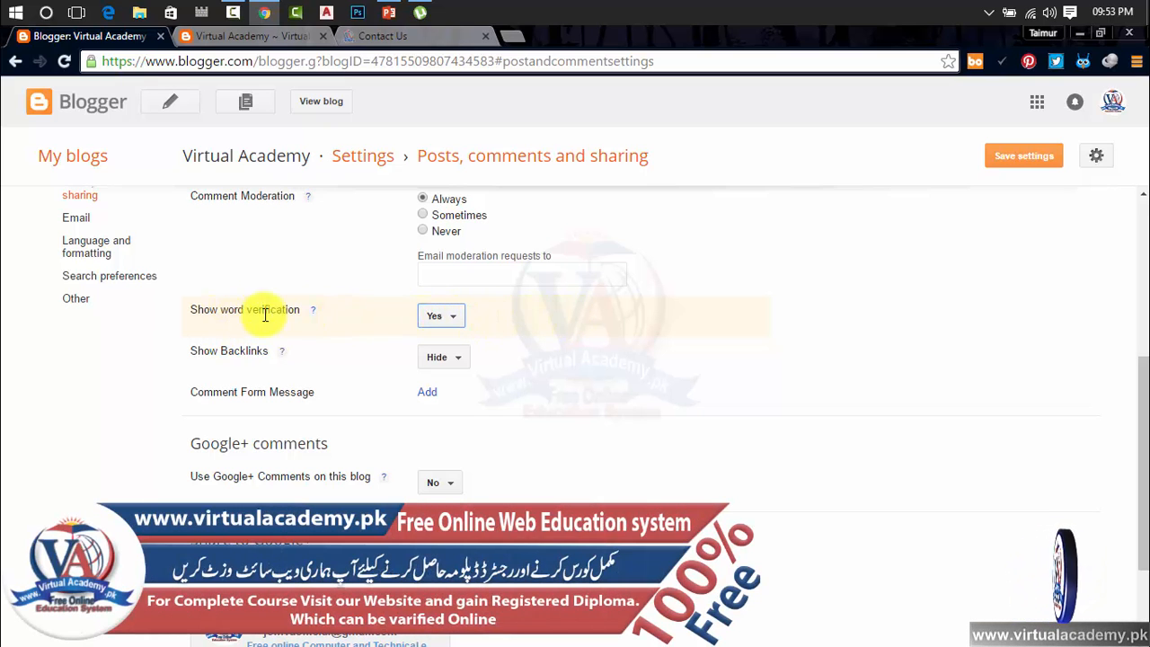
left_click(441, 316)
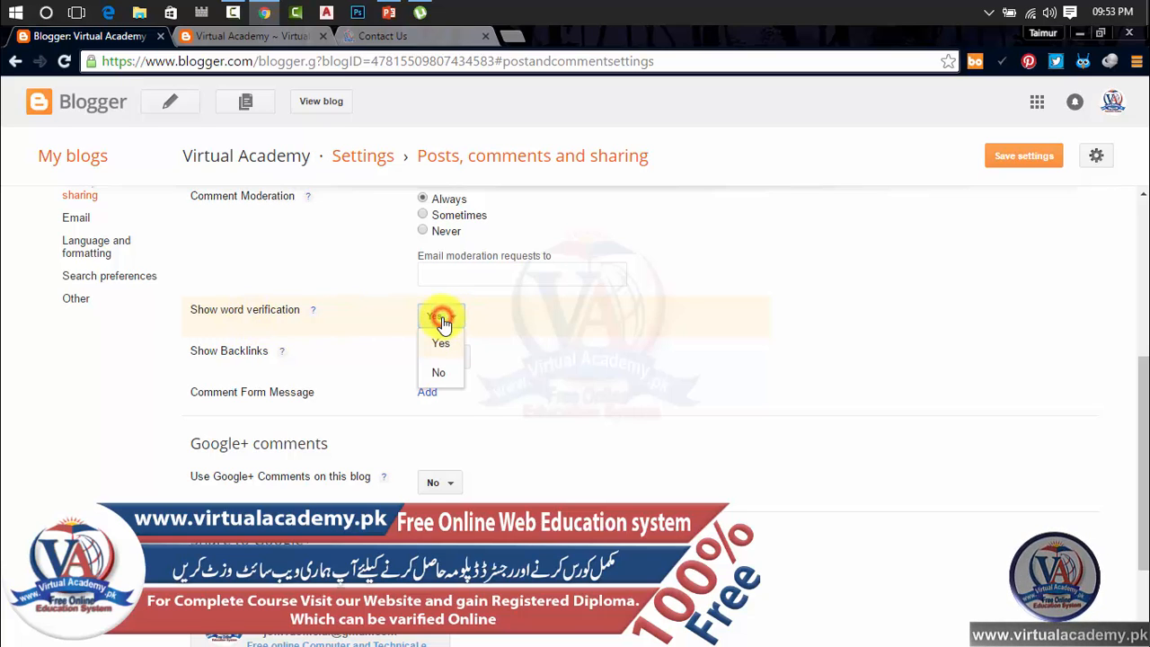
left_click(442, 316)
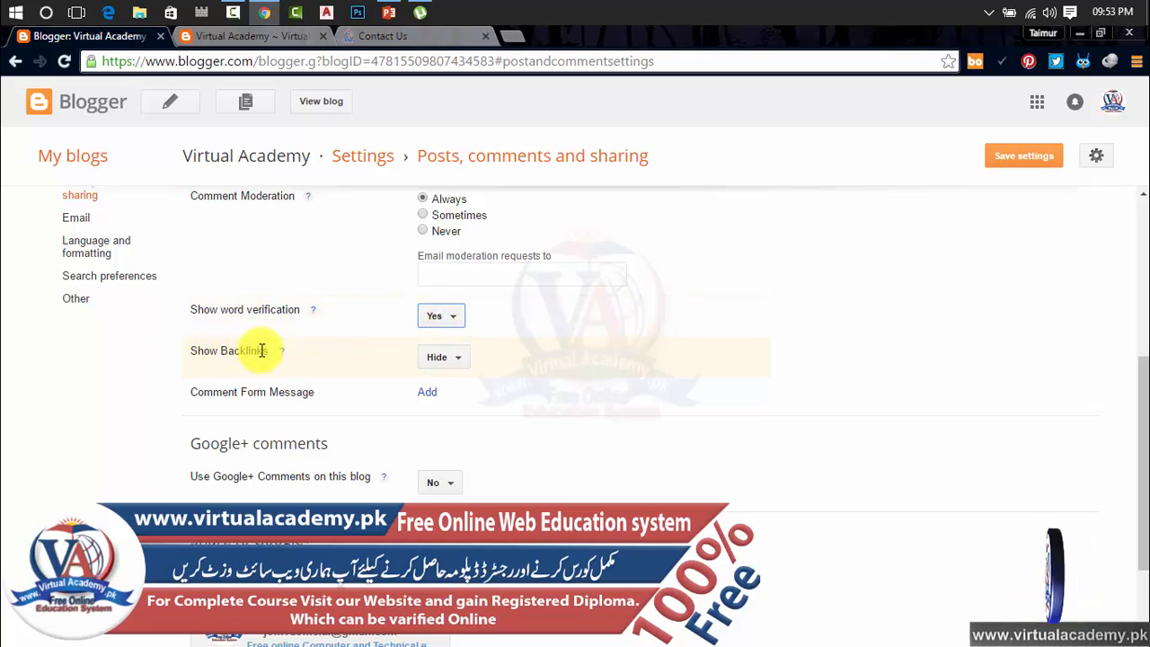
Go through the Show and Hide options of Show Backlinks and set it to Hide
left_click(454, 359)
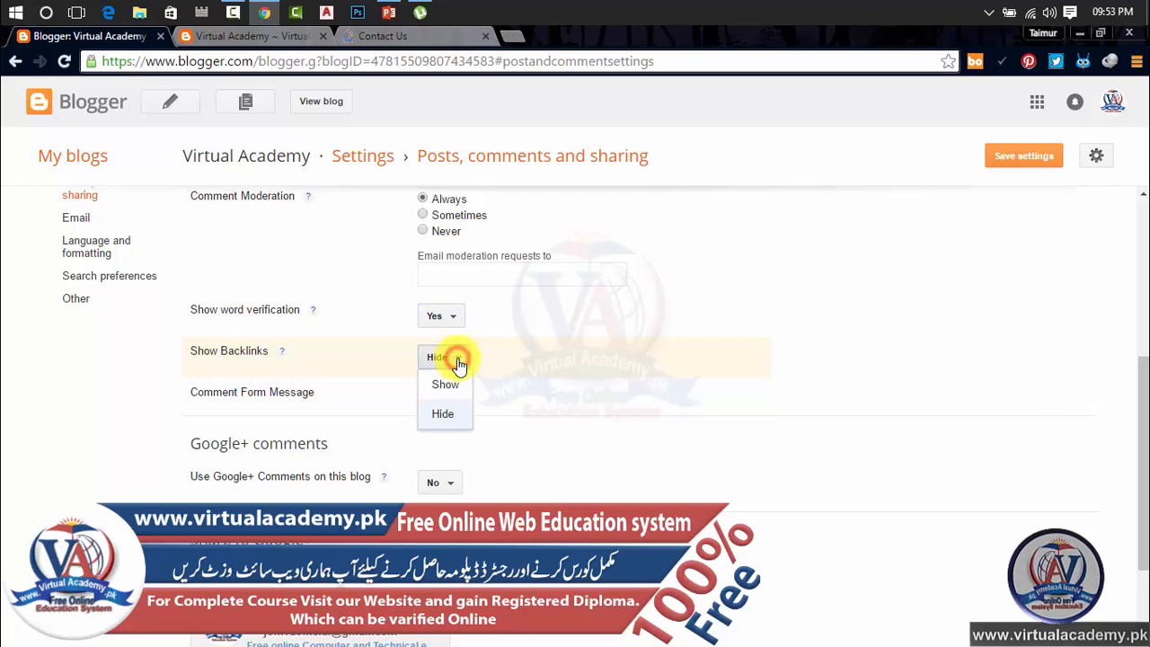
left_click(447, 417)
left_click(442, 360)
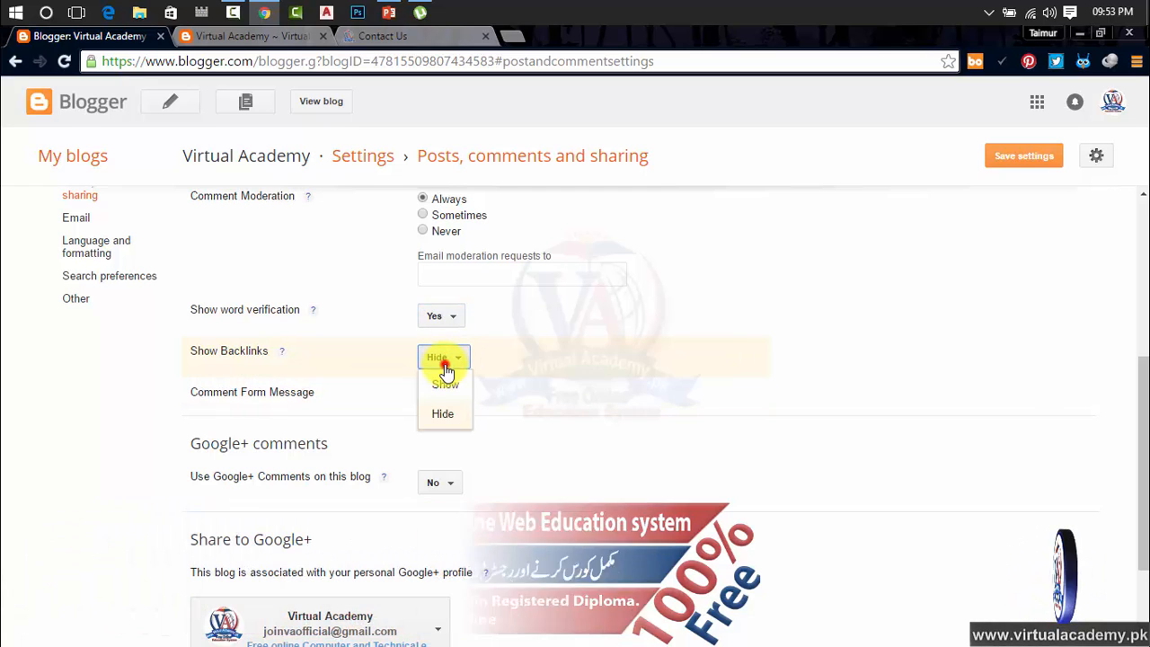
left_click(443, 385)
left_click(443, 367)
left_click(449, 411)
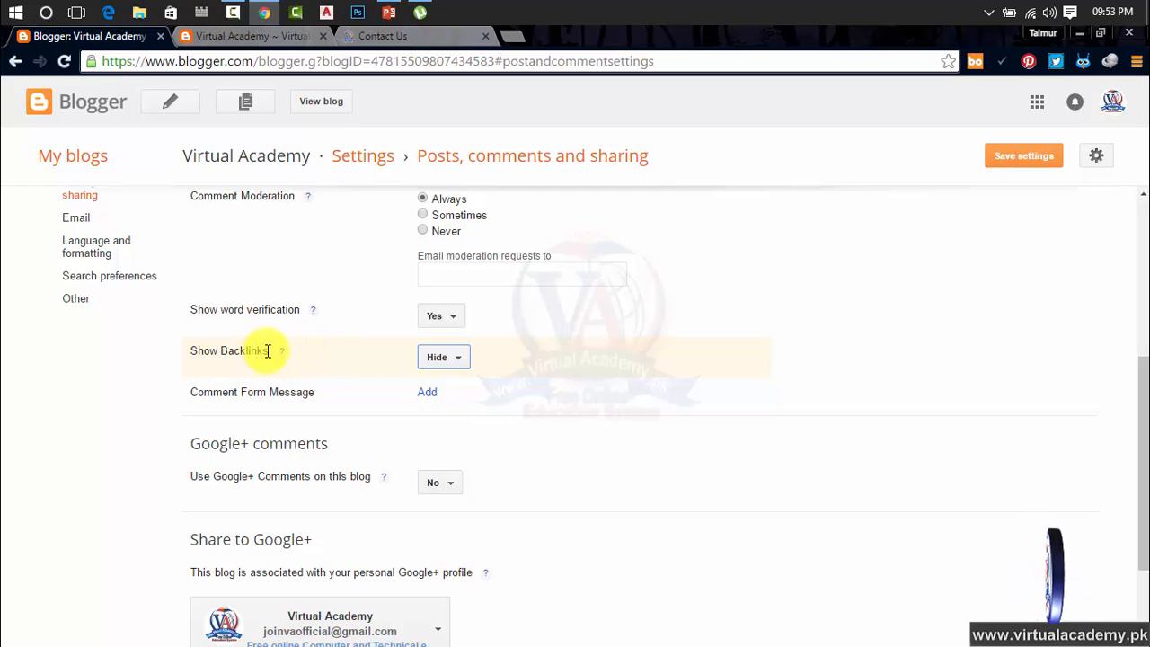
left_click_drag(268, 350, 174, 356)
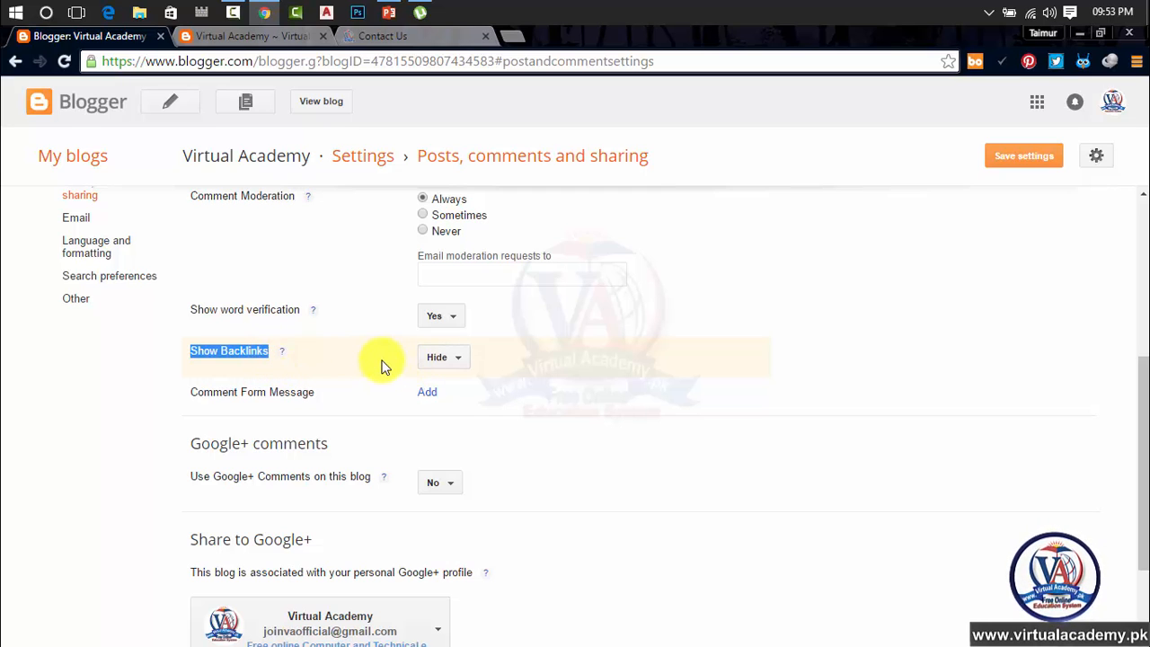
left_click(445, 359)
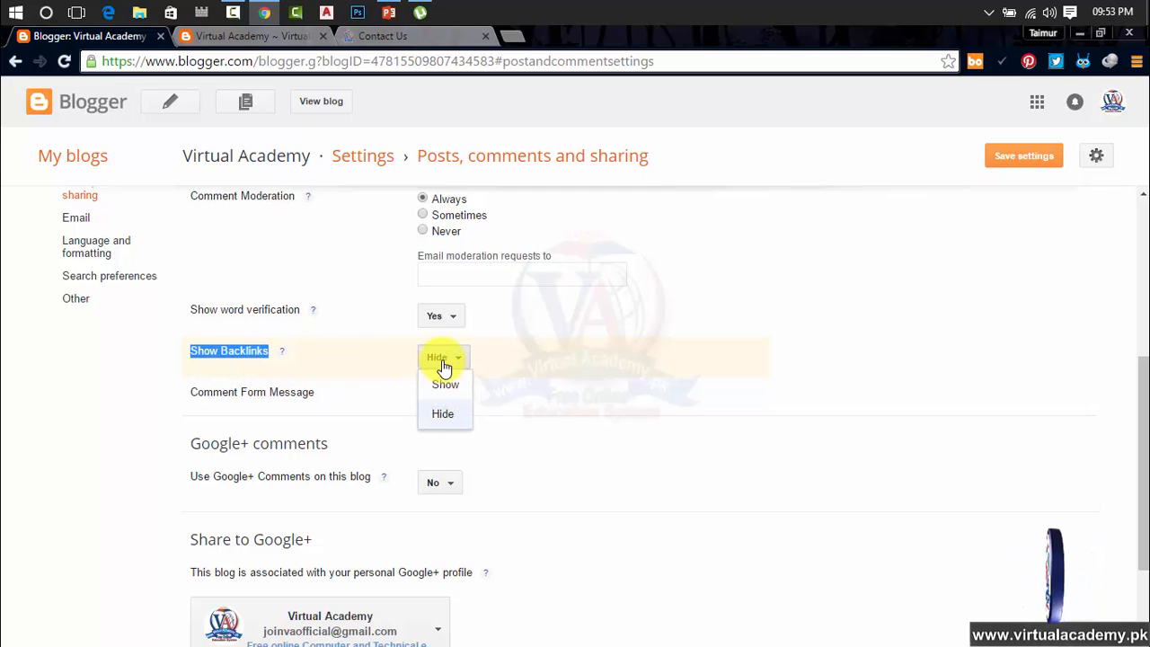
left_click(443, 359)
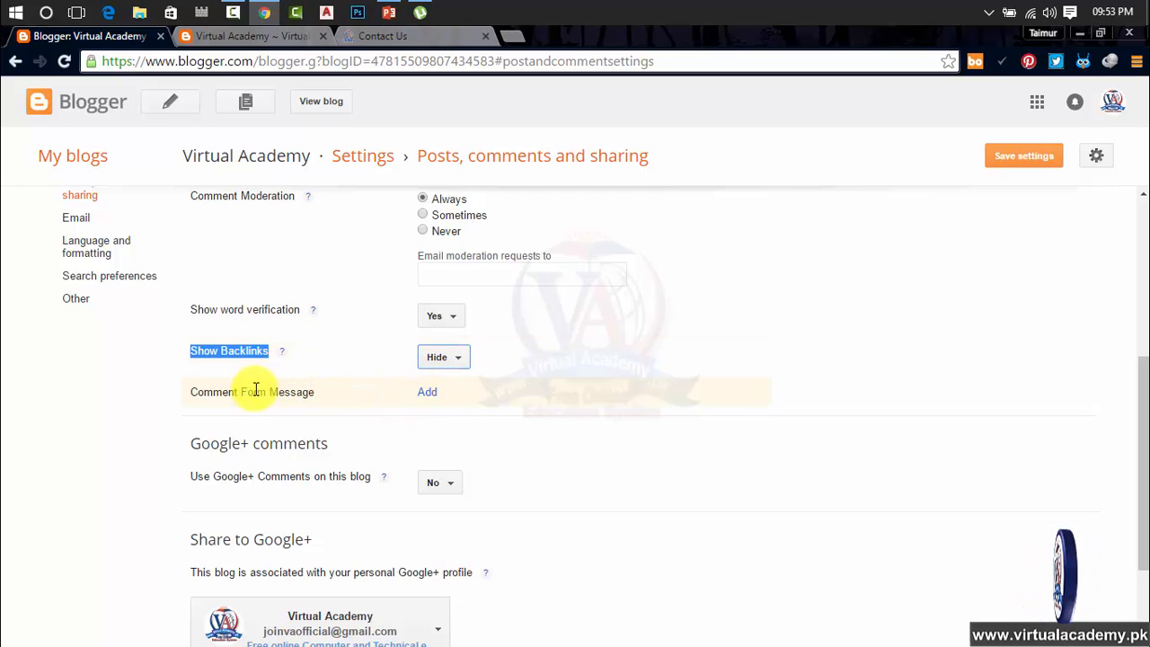
Add a Comment Form Message box, view the live post's comment form, and place the cursor in the message box
left_click(429, 395)
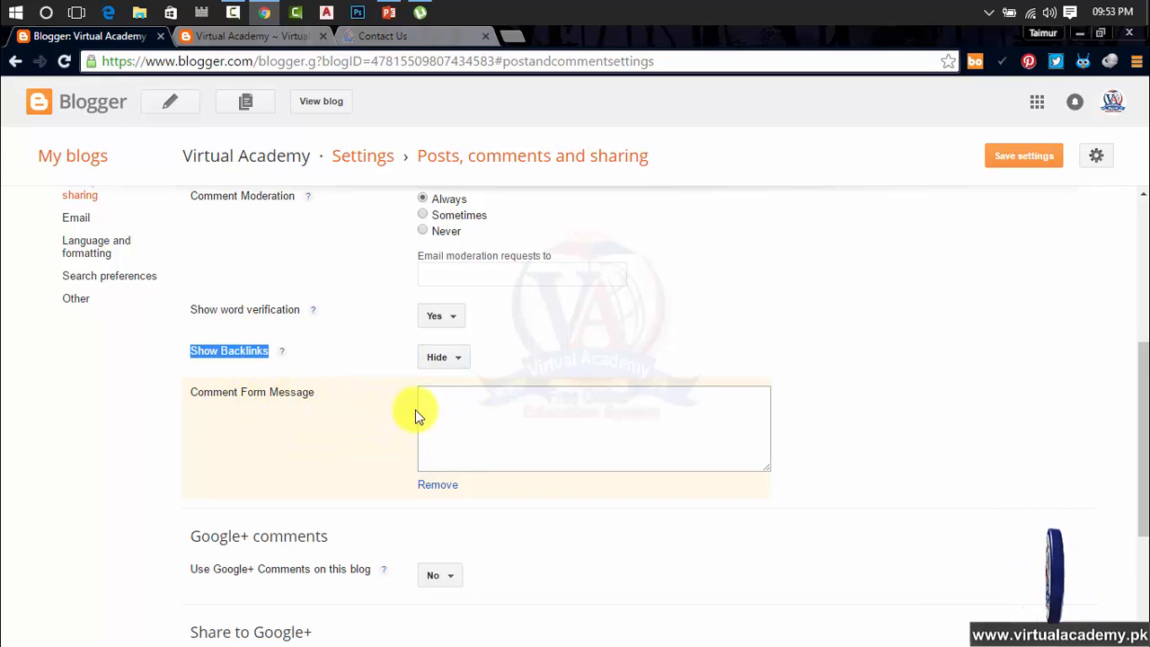
left_click(250, 36)
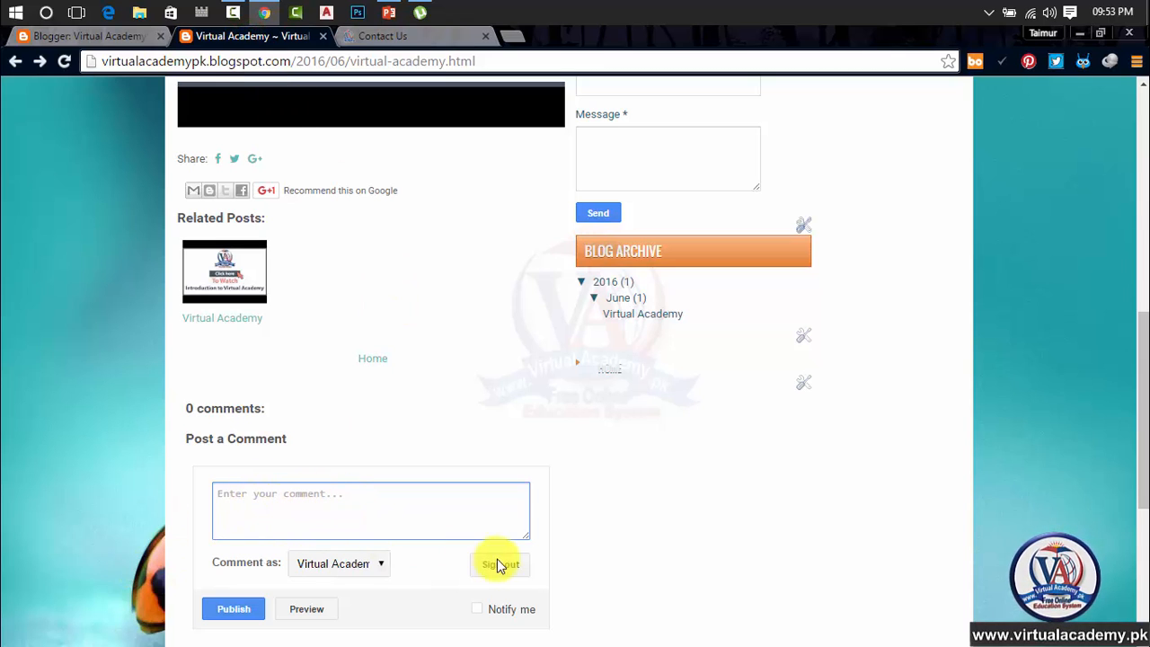
left_click(235, 618)
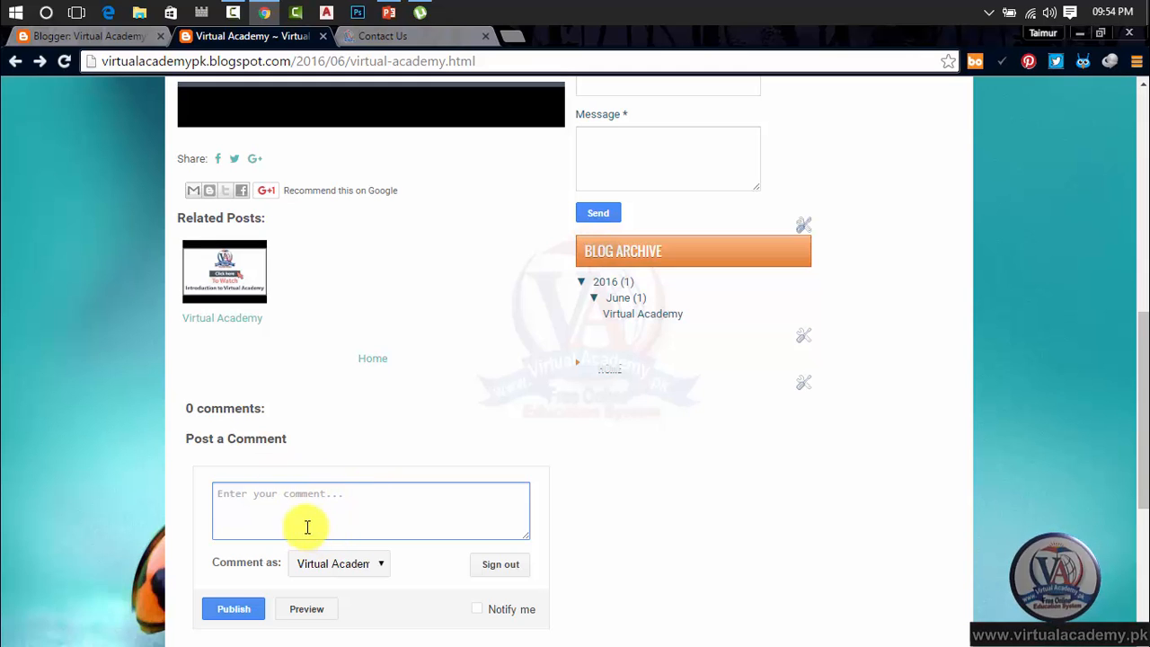
left_click(435, 34)
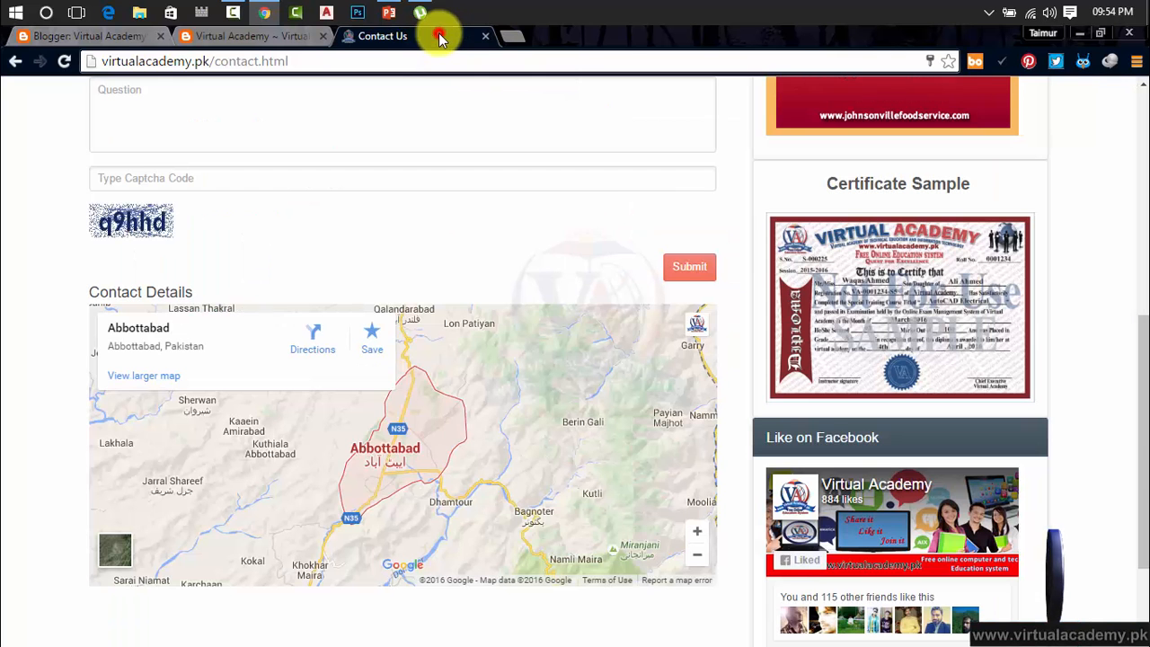
left_click(126, 36)
left_click(457, 392)
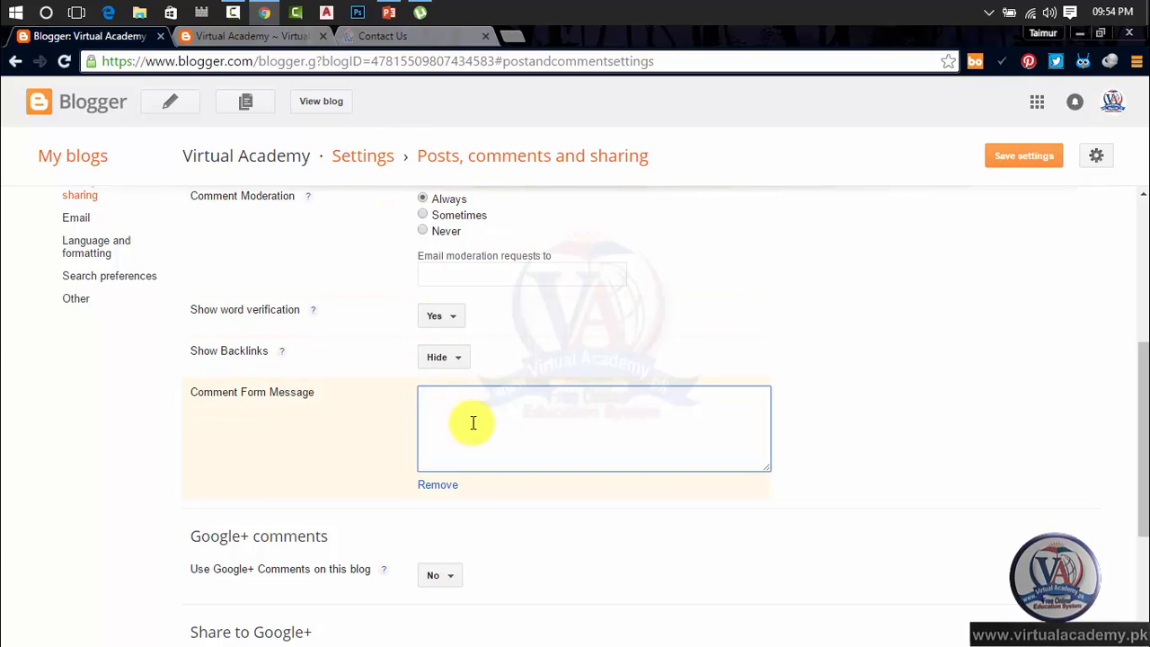
scroll(473, 419, "down", 2)
scroll(441, 330, "up", 2)
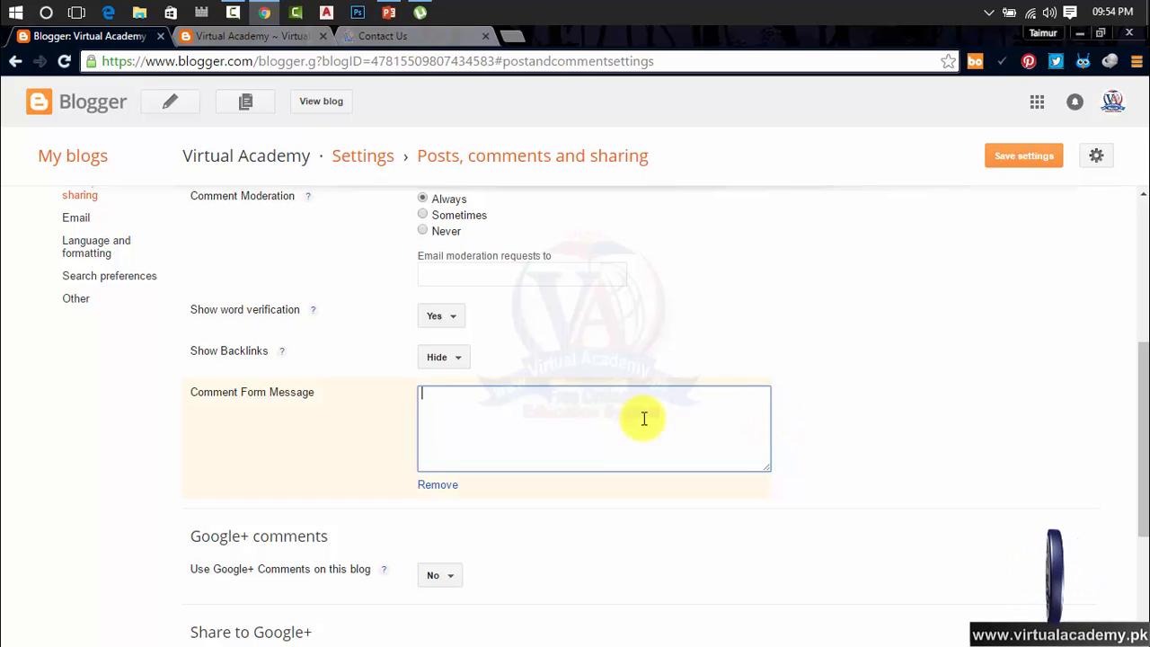
Set Use Google+ Comments on this blog to Yes
scroll(567, 419, "down", 2)
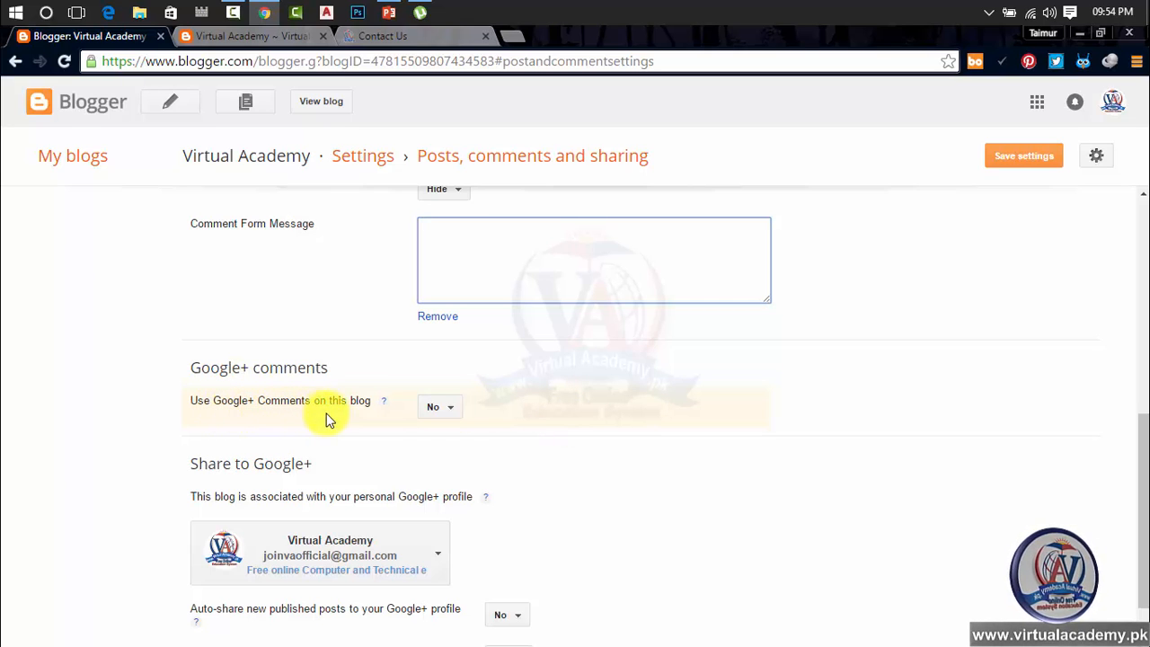
left_click(452, 415)
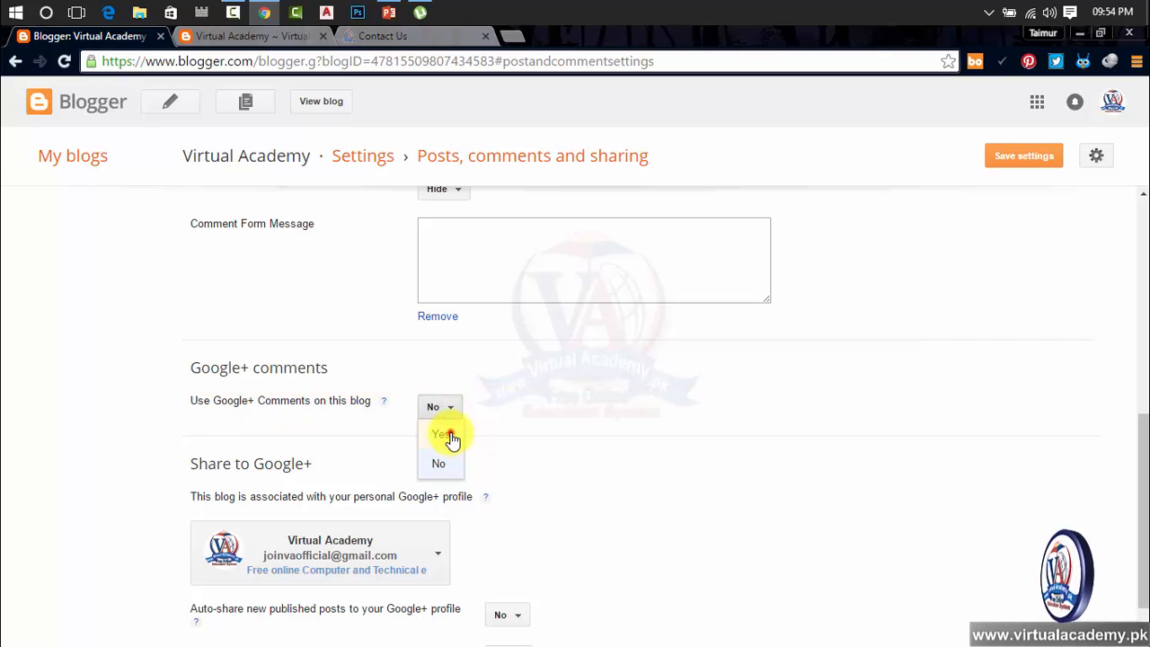
left_click(452, 437)
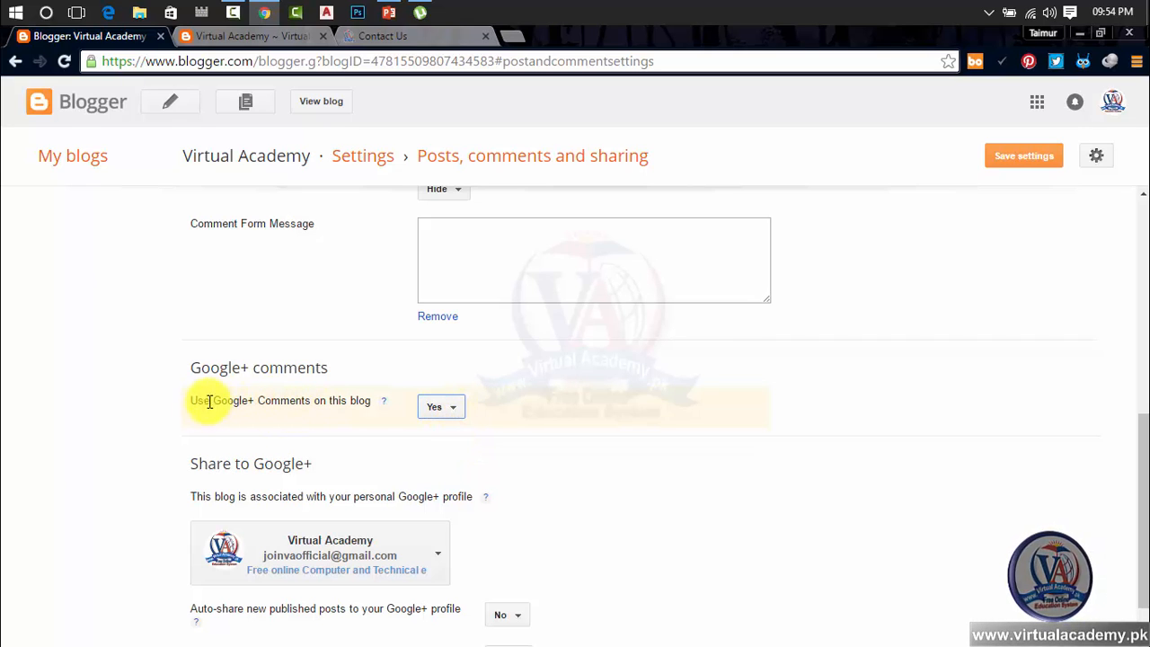
left_click(452, 411)
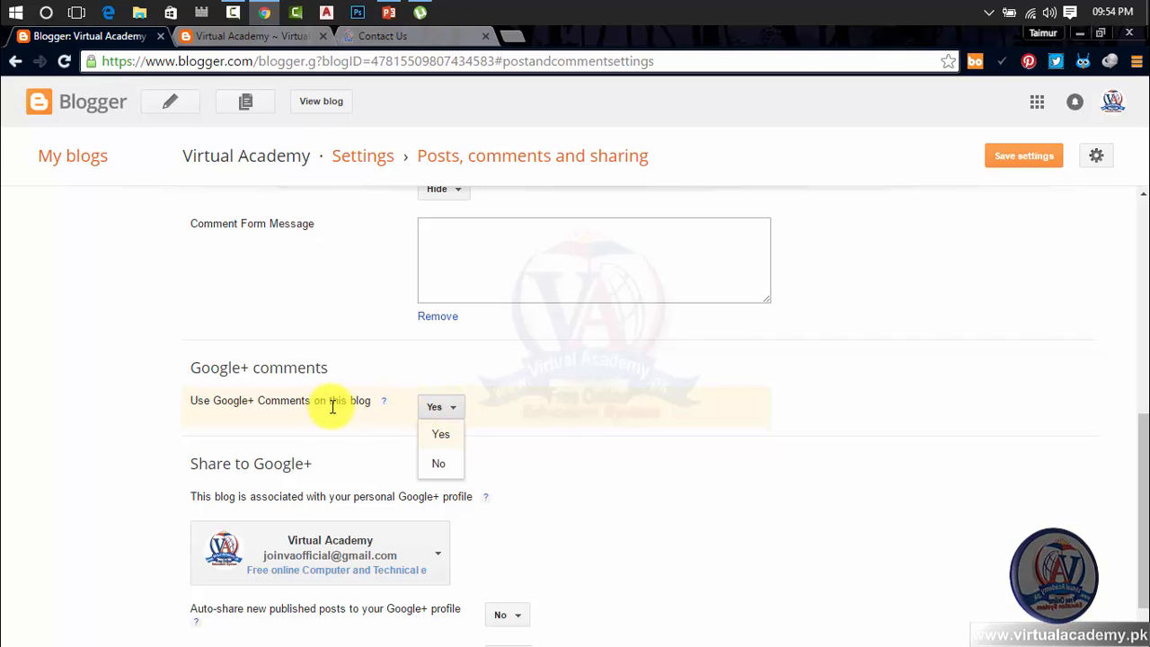
left_click(445, 437)
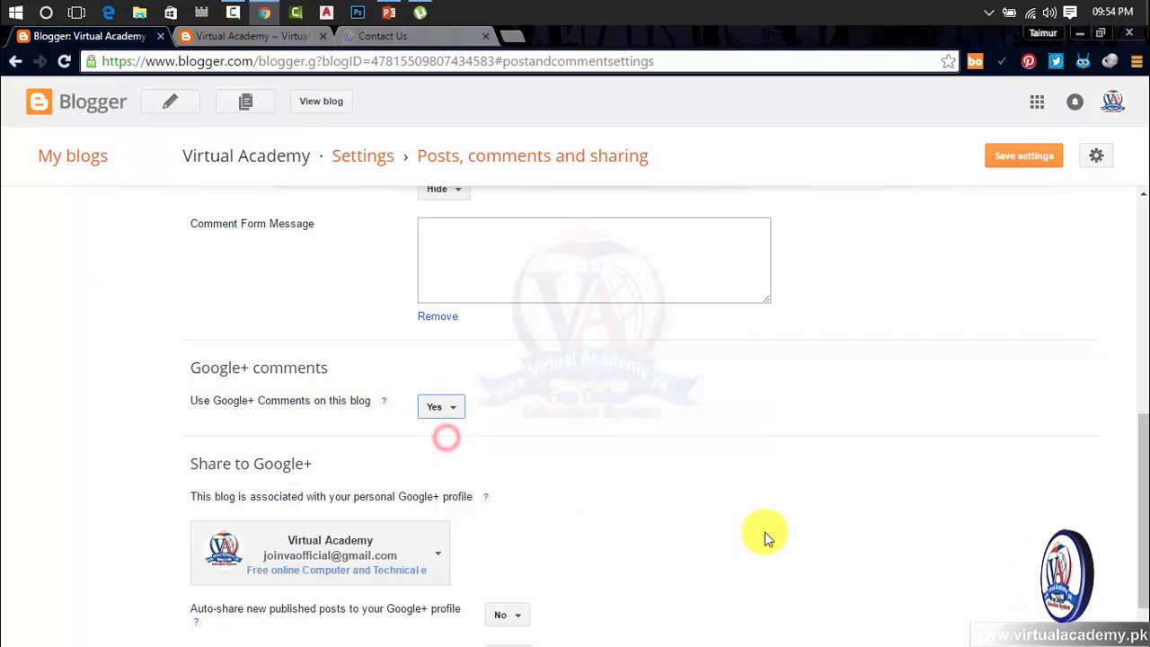
Select the Virtual Academy profile as the blog's Share to Google+ profile and review the comment settings above it
scroll(699, 483, "down", 1)
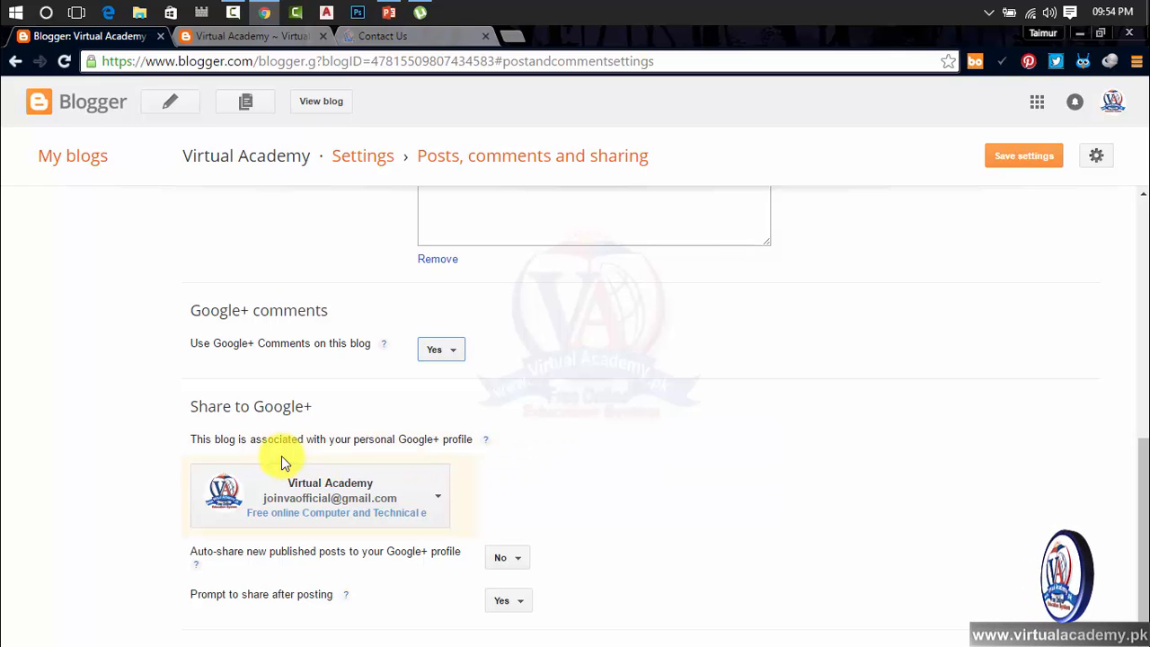
left_click(434, 502)
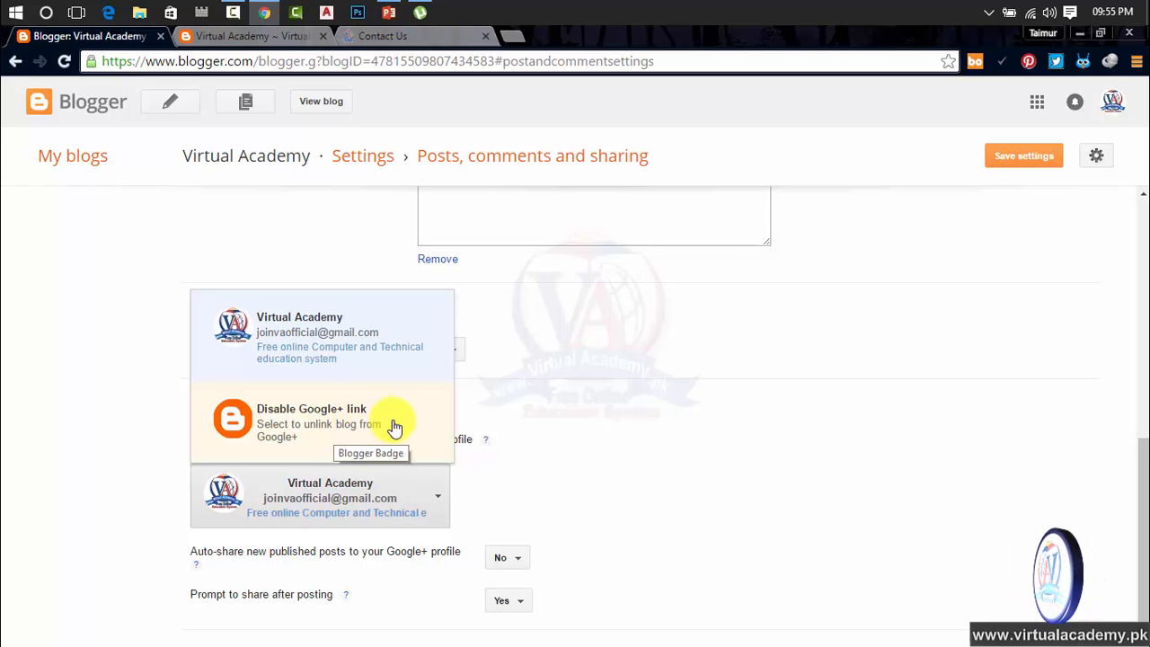
left_click(281, 335)
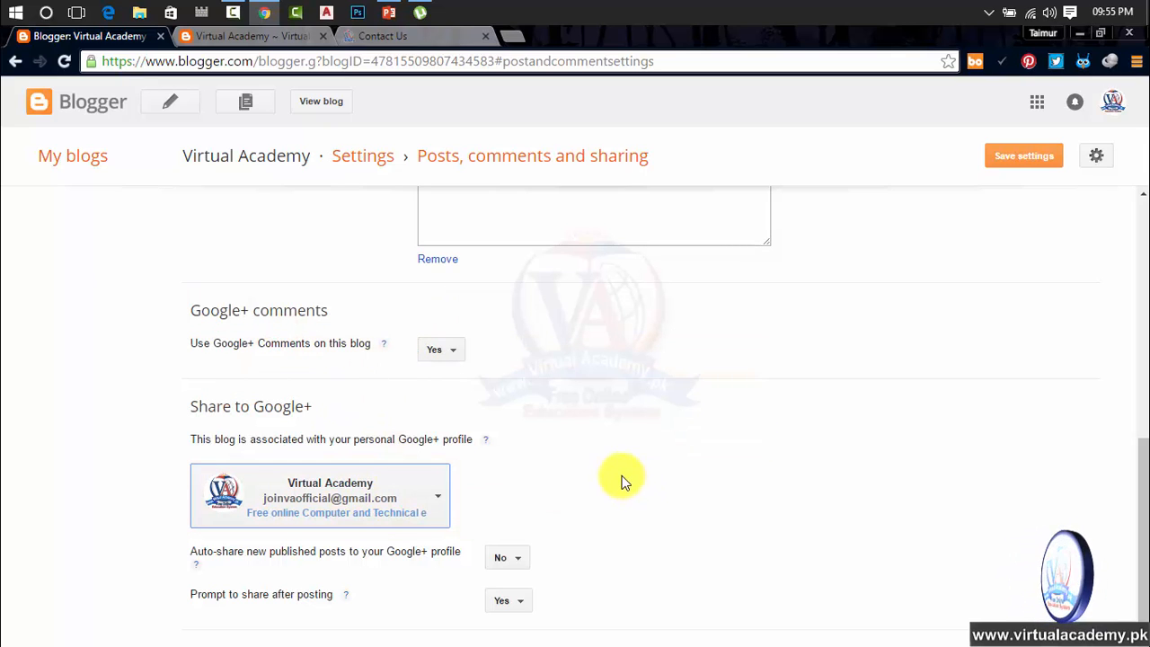
scroll(301, 472, "up", 3)
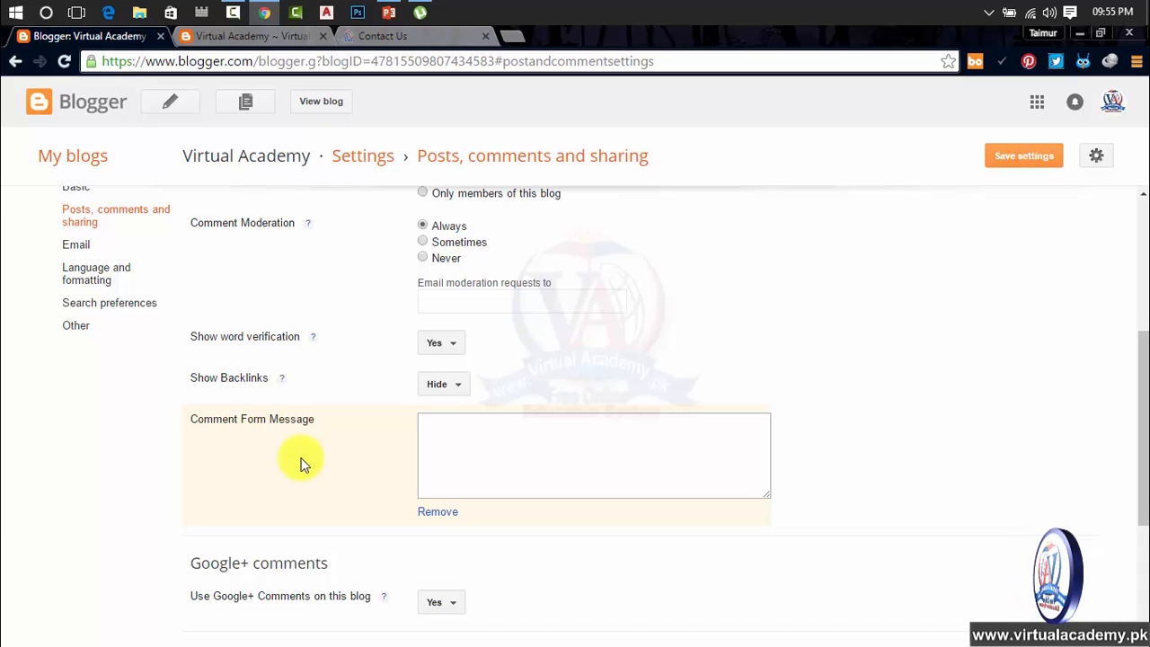
scroll(302, 464, "up", 2)
scroll(301, 464, "down", 4)
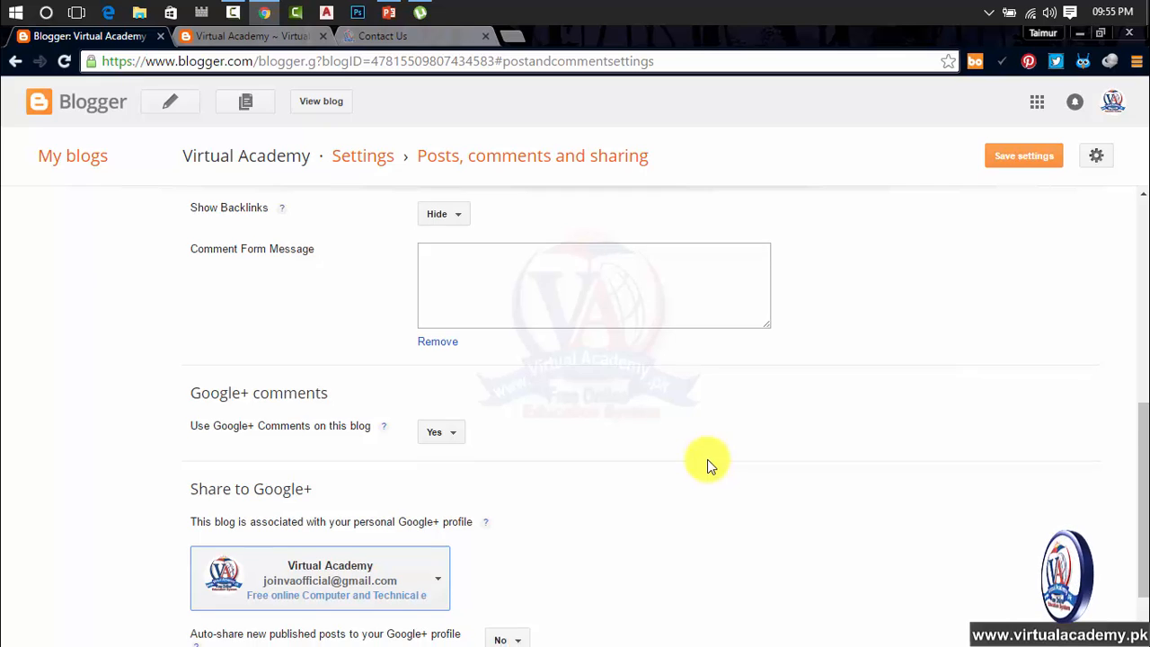
Try Yes for auto-sharing new published posts to the Google+ profile, and set the option back to No
scroll(706, 462, "down", 1)
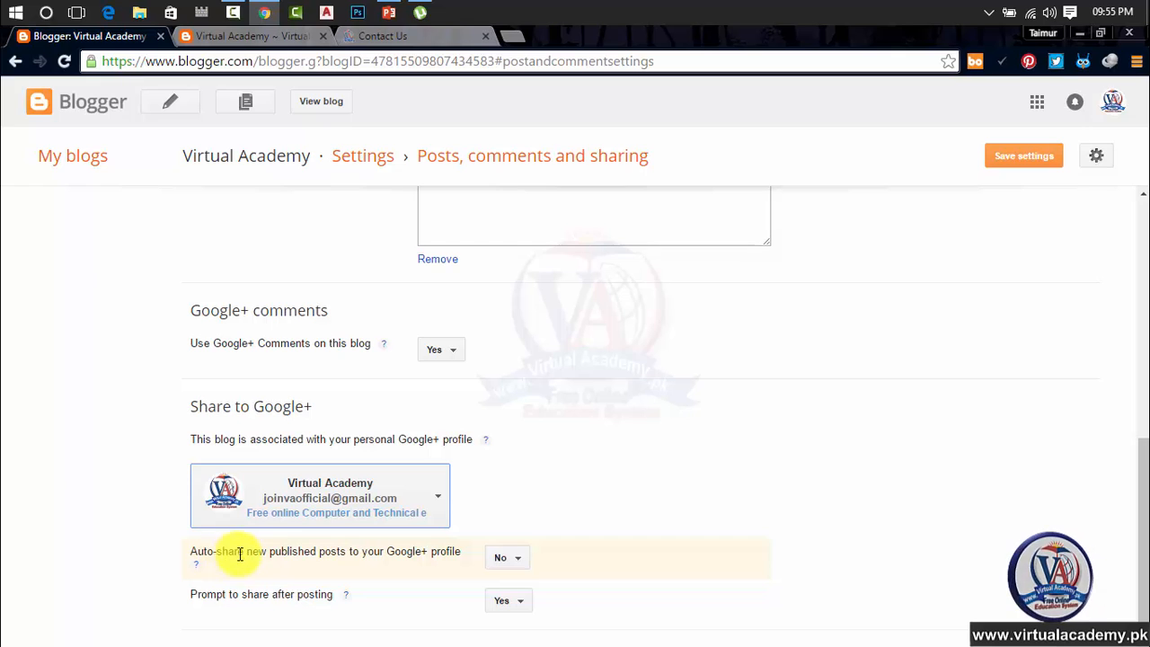
left_click(508, 559)
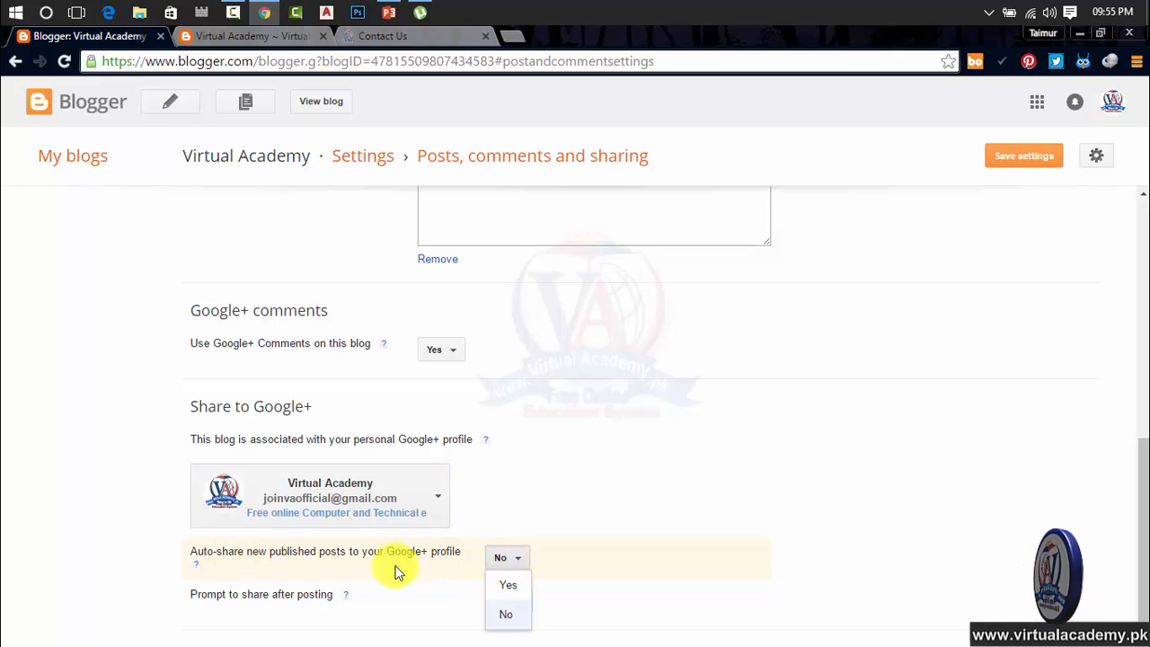
left_click(509, 589)
left_click(508, 559)
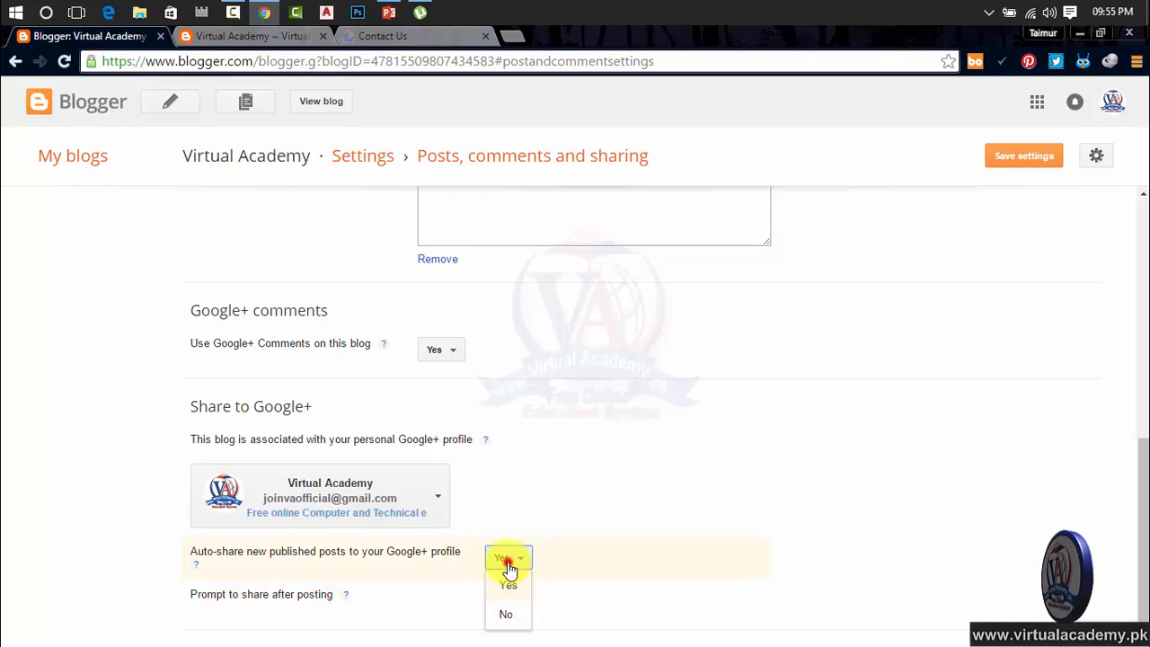
left_click(504, 615)
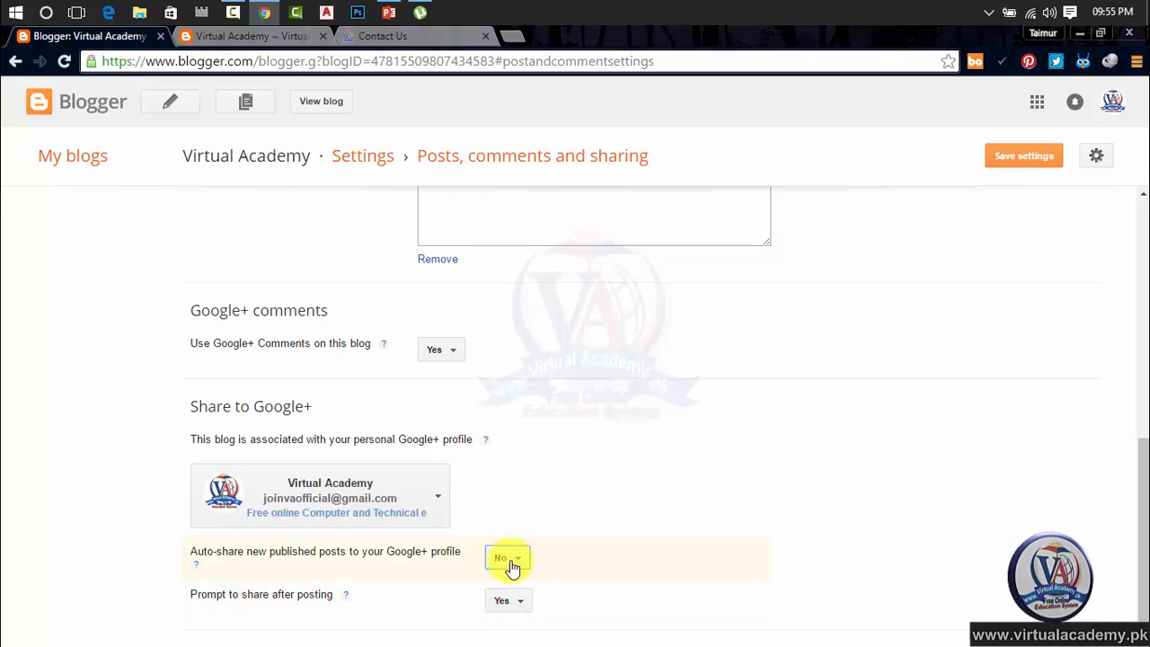
Open the Google+ share window from the live blog post, close it, and return to the blog settings
left_click(289, 31)
scroll(362, 369, "up", 3)
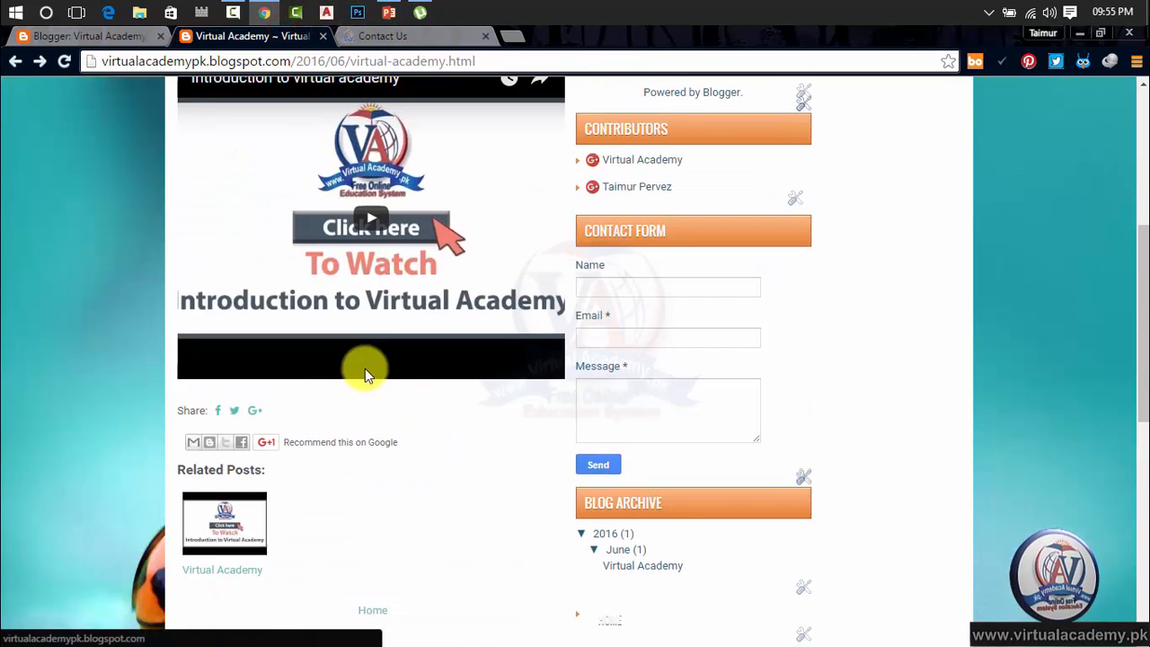
left_click(257, 415)
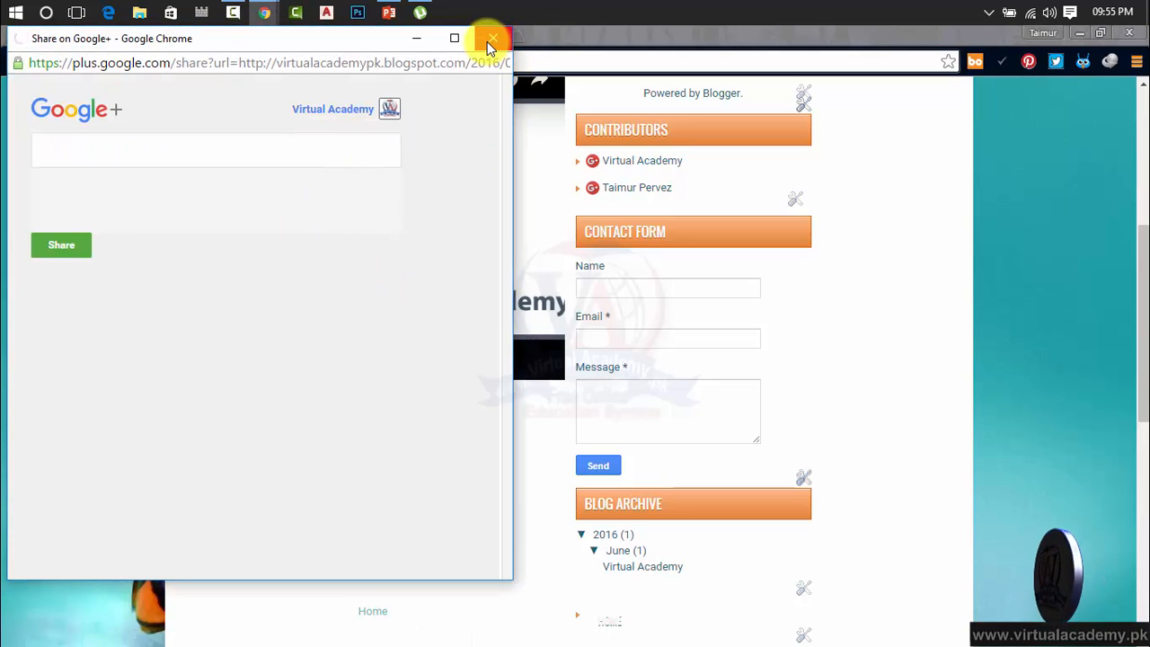
left_click(487, 42)
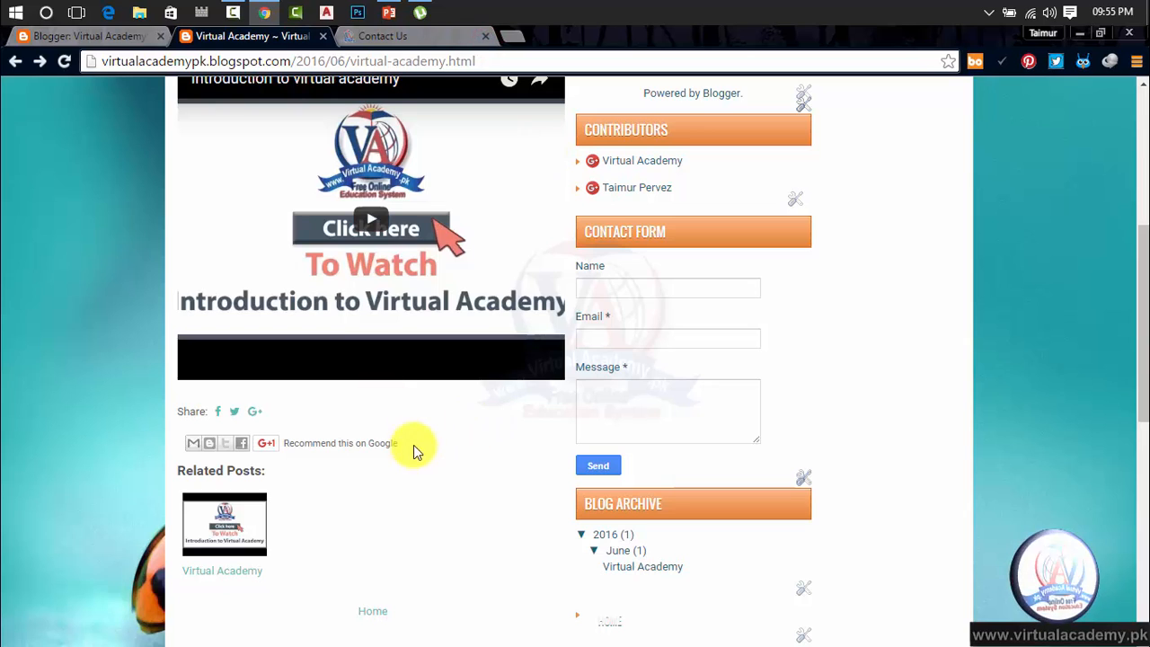
left_click(126, 37)
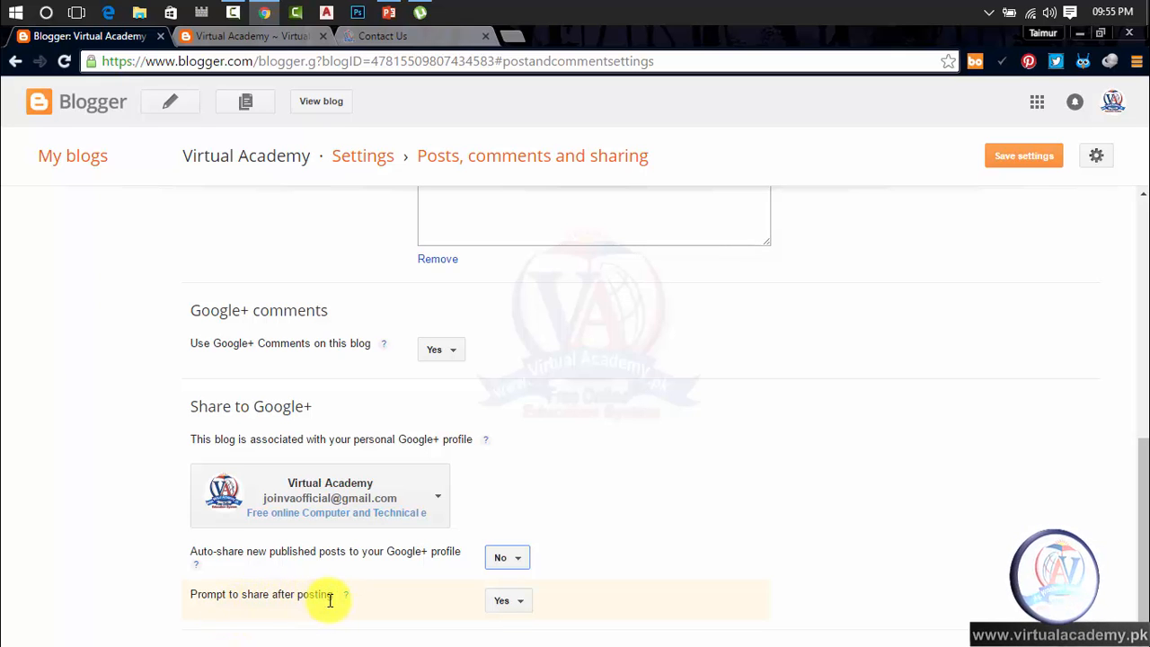
View the options and help note for Prompt to share after posting, and close them without changing the setting
left_click(508, 601)
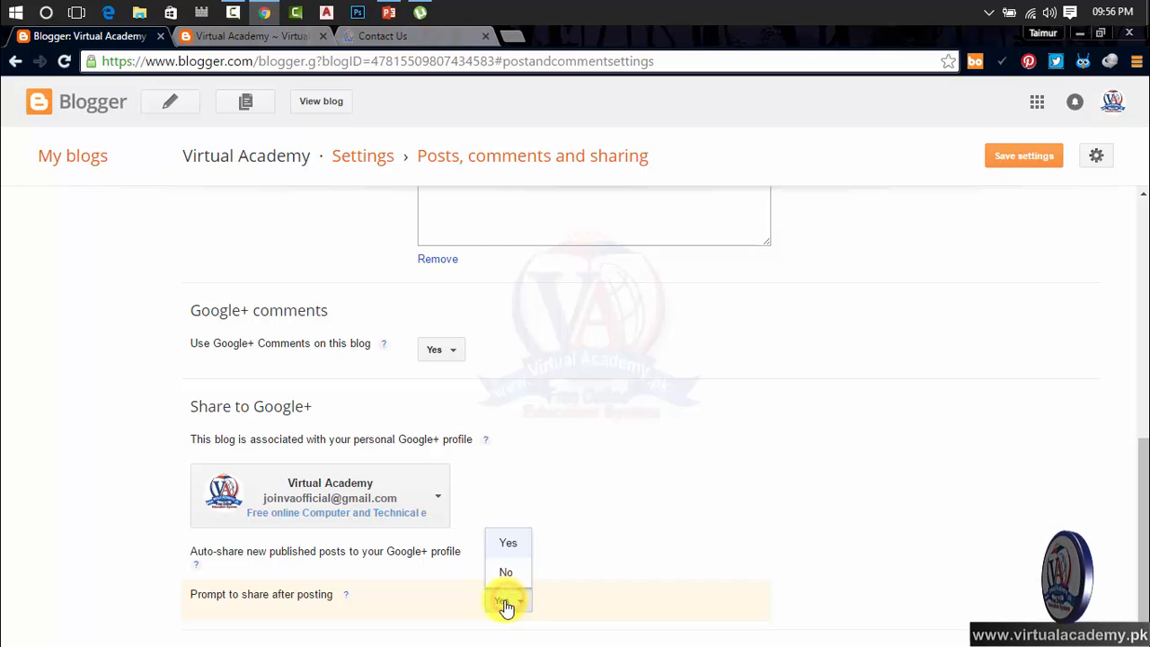
left_click(348, 599)
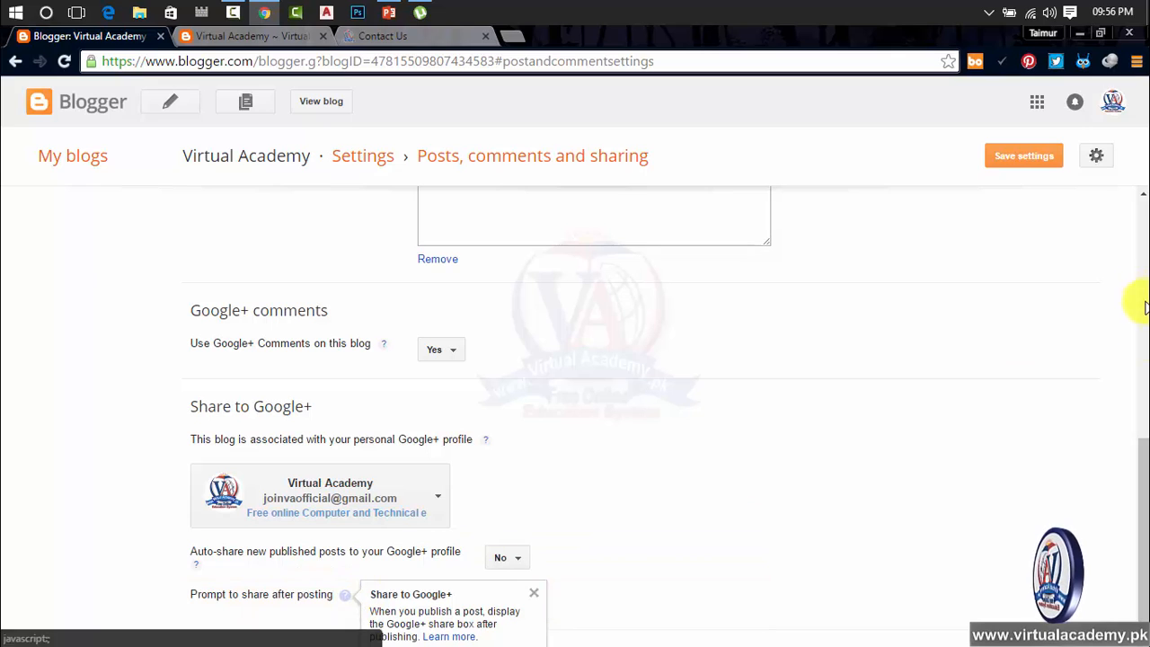
left_click(1146, 483)
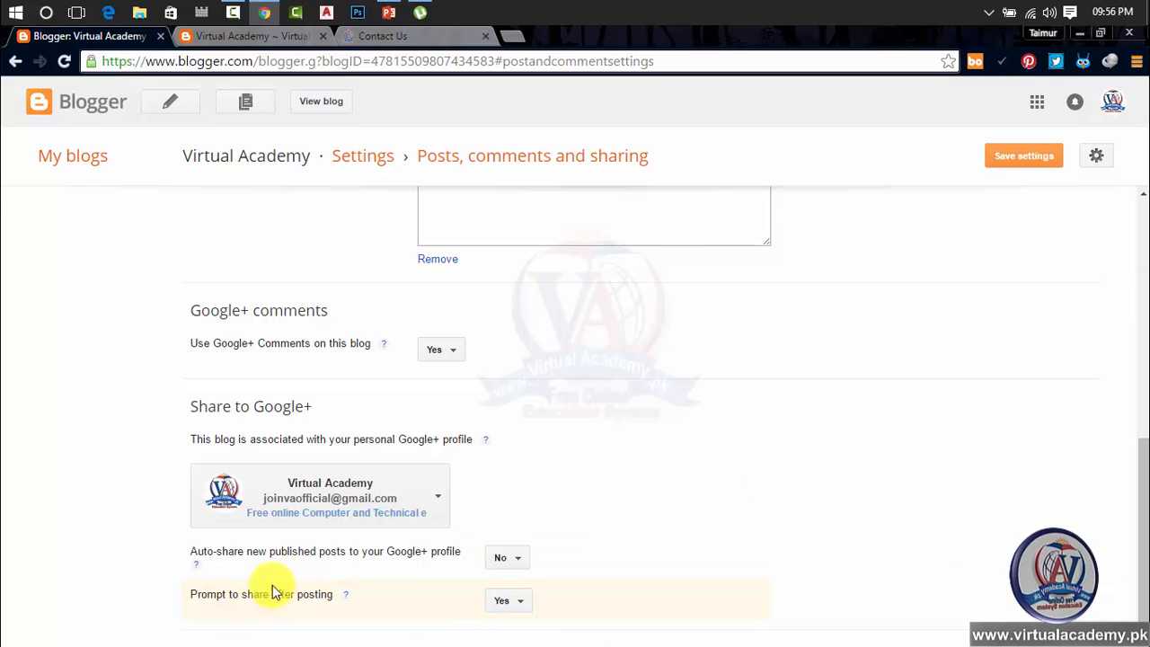
left_click(346, 599)
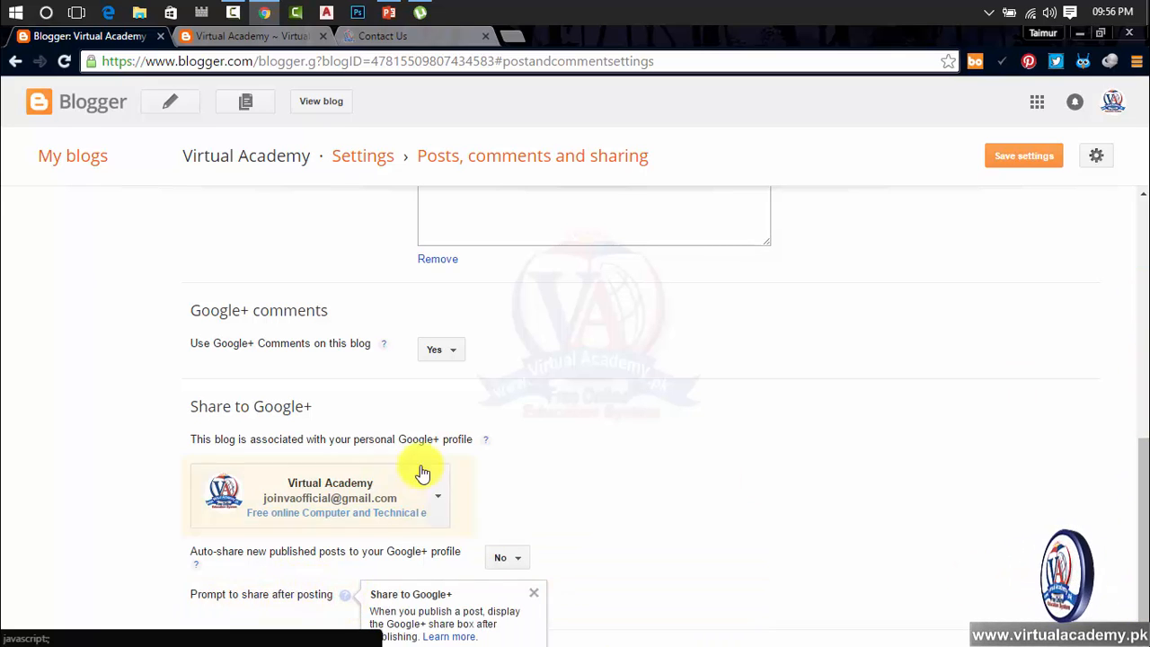
left_click(763, 491)
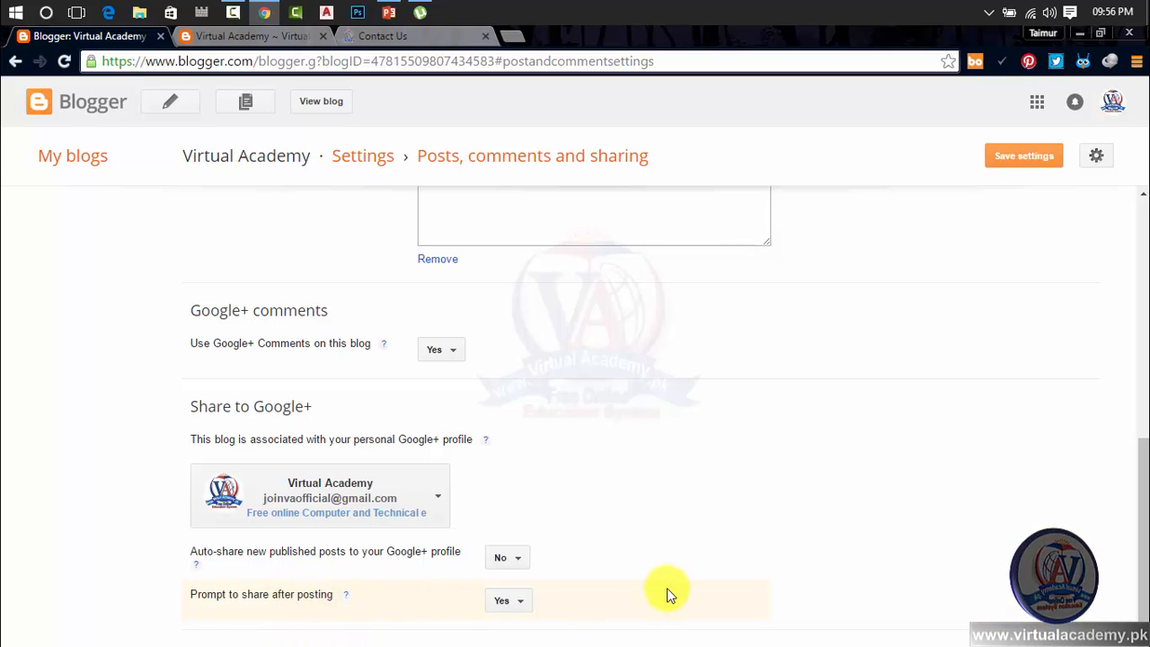
Go through the Yes and No options of Prompt to share after posting and set it back to Yes
left_click(515, 612)
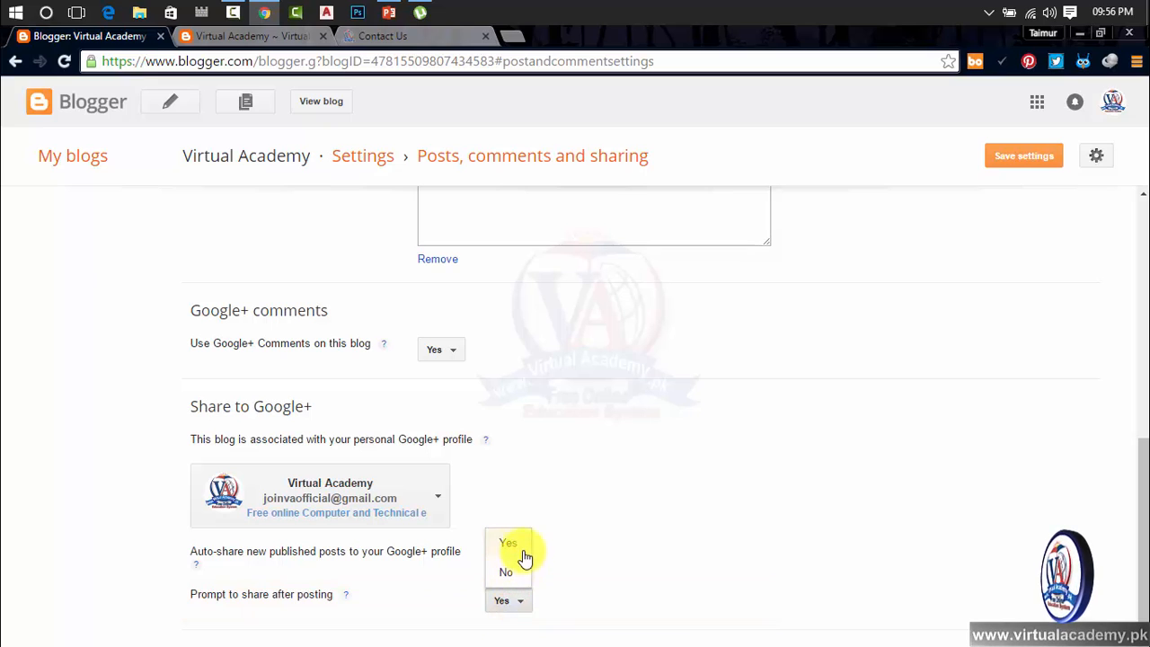
left_click(517, 545)
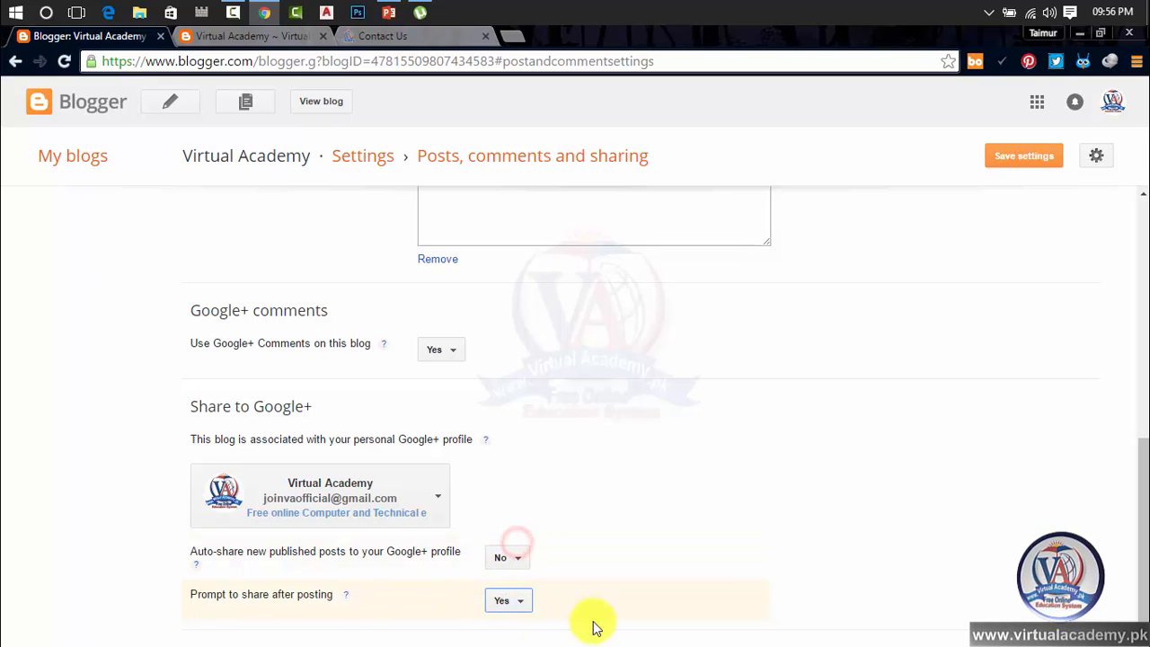
left_click(522, 604)
left_click(514, 578)
left_click(520, 600)
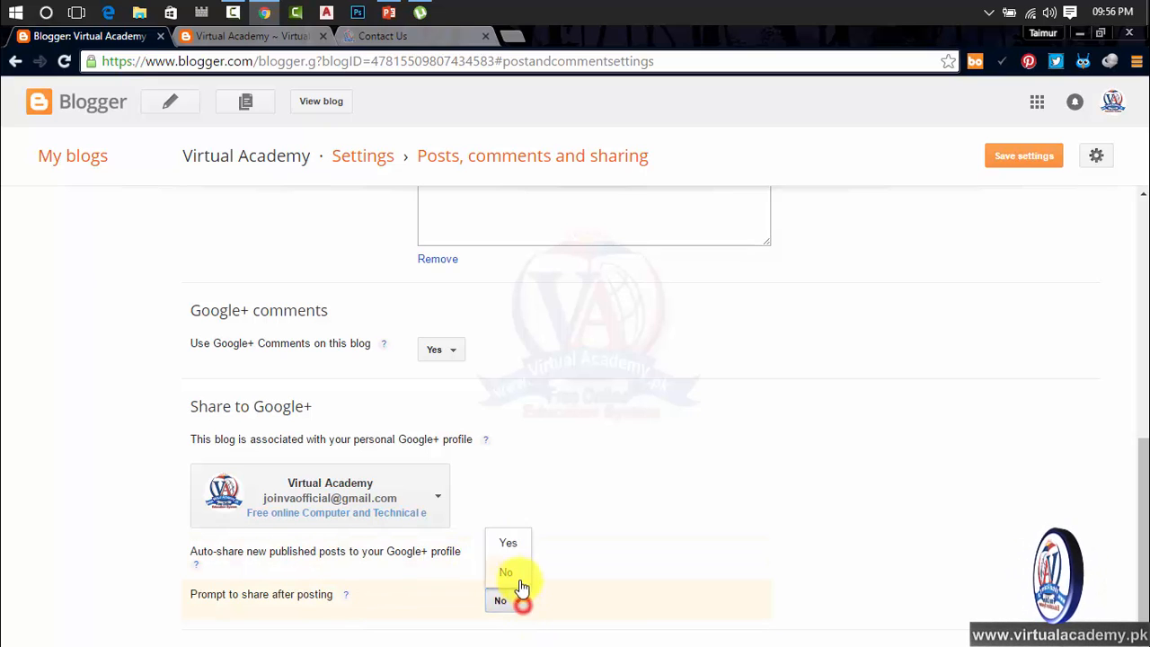
left_click(511, 543)
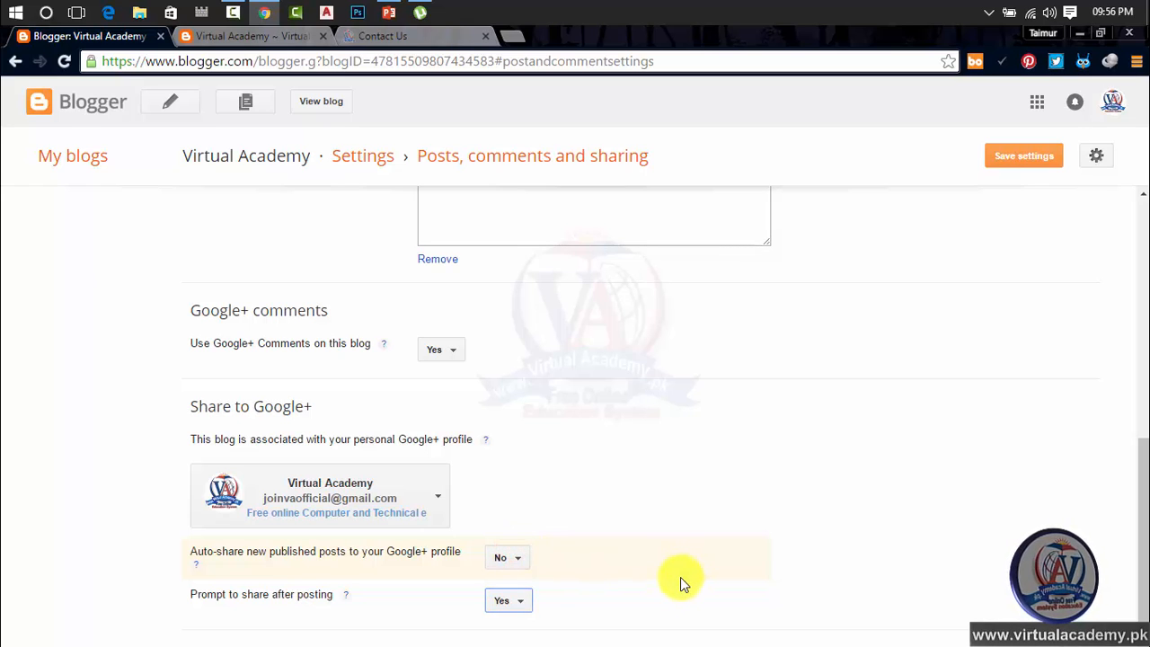
Save the posts, comments and sharing settings, and highlight the blog title Virtual Academy in the page heading
left_click(1005, 161)
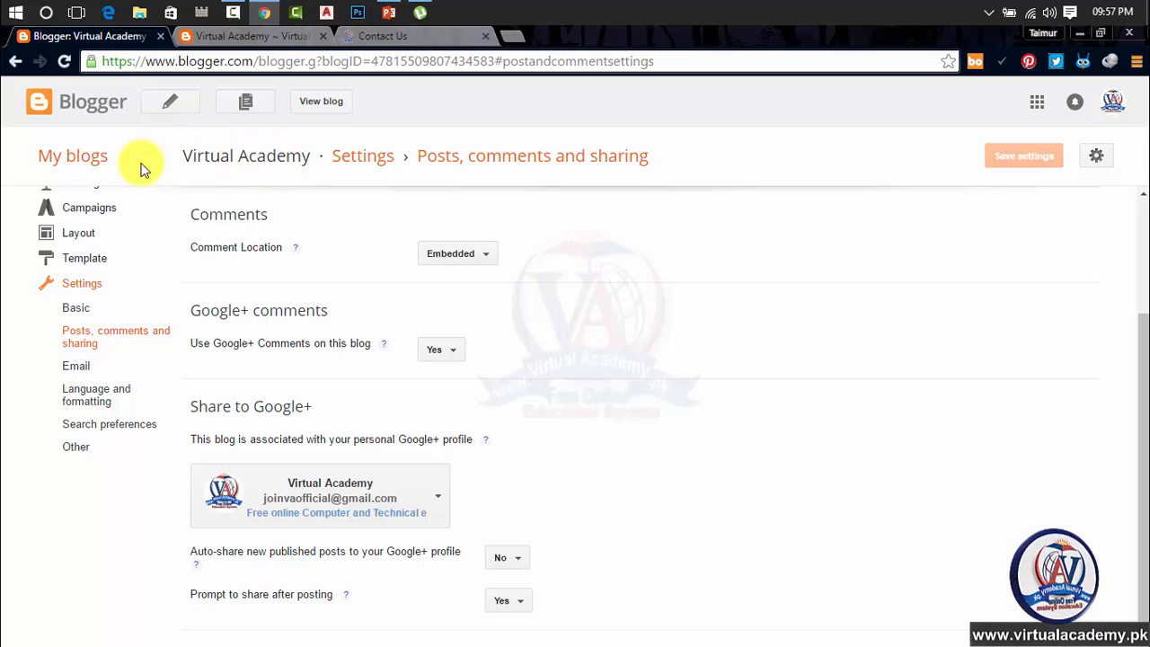
left_click_drag(316, 156, 182, 155)
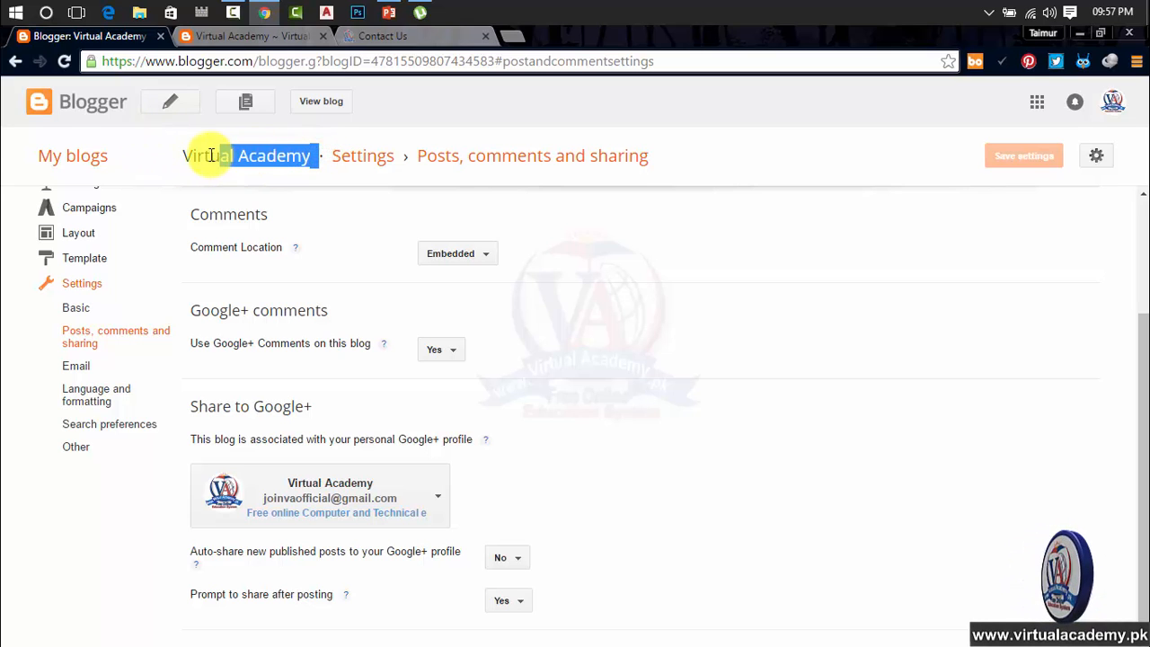
left_click_drag(309, 158, 182, 156)
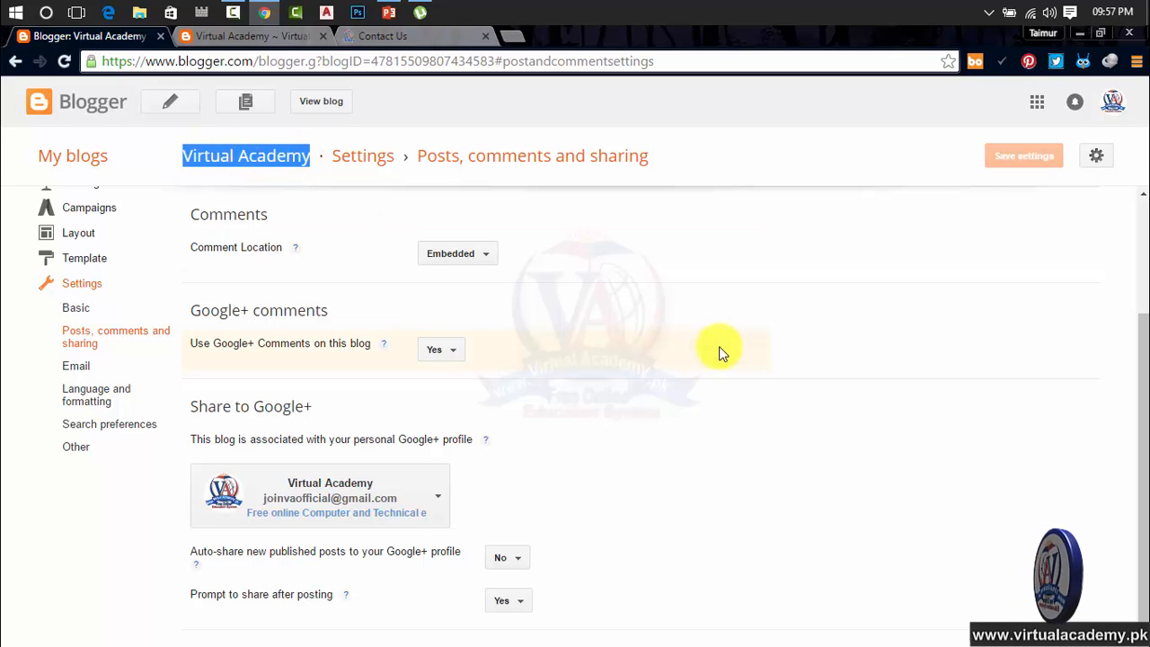